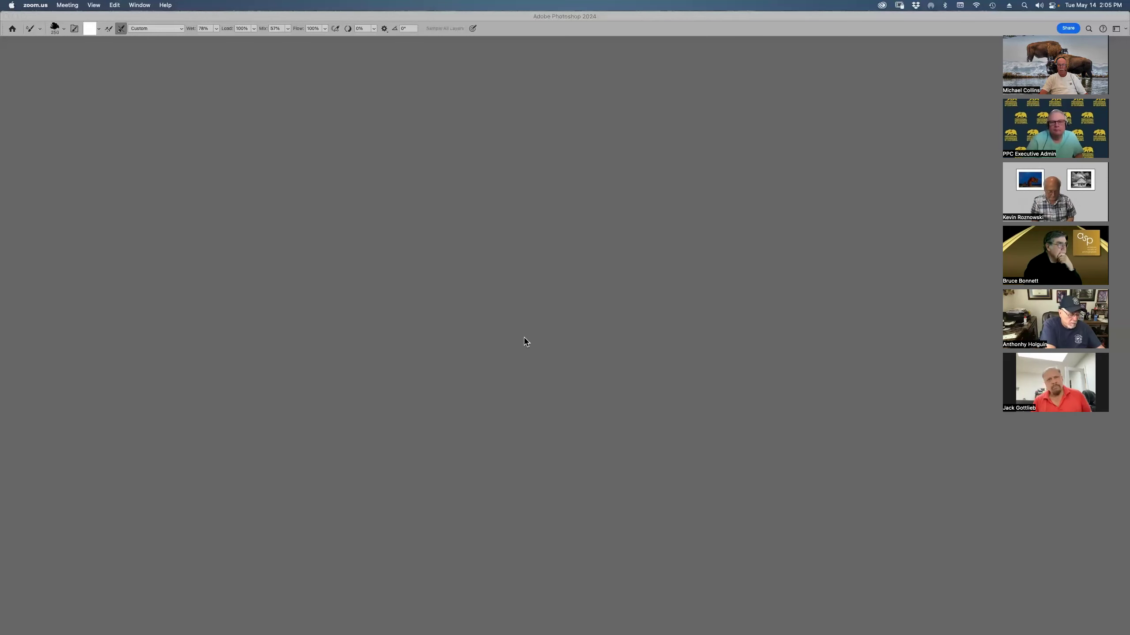
Bring the Photoshop 2024 workspace to the front, with no document open yet.
click(1074, 34)
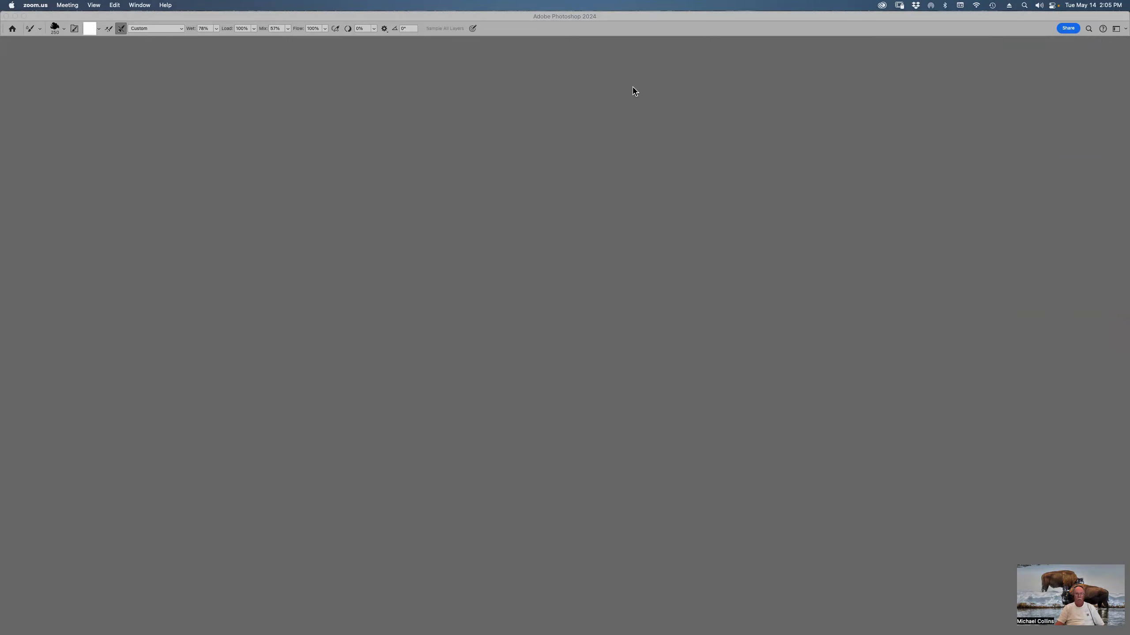
click(712, 27)
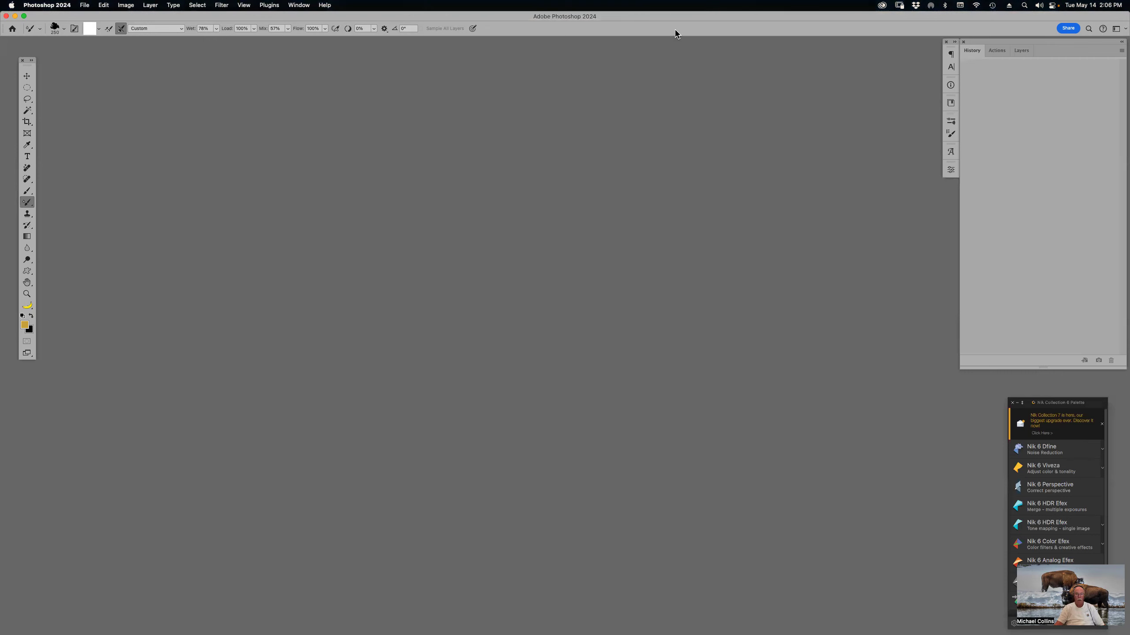
Create a 10 × 8 inch, 300 ppi canvas and fill it with light orange #e4ad77.
key(super+n)
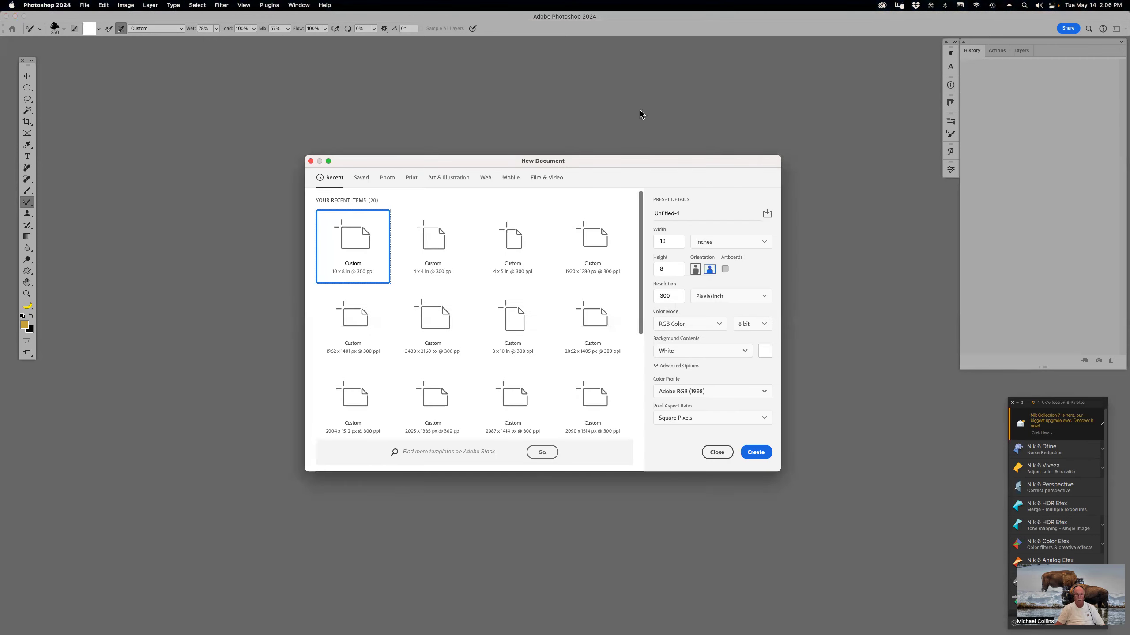
double_click(361, 237)
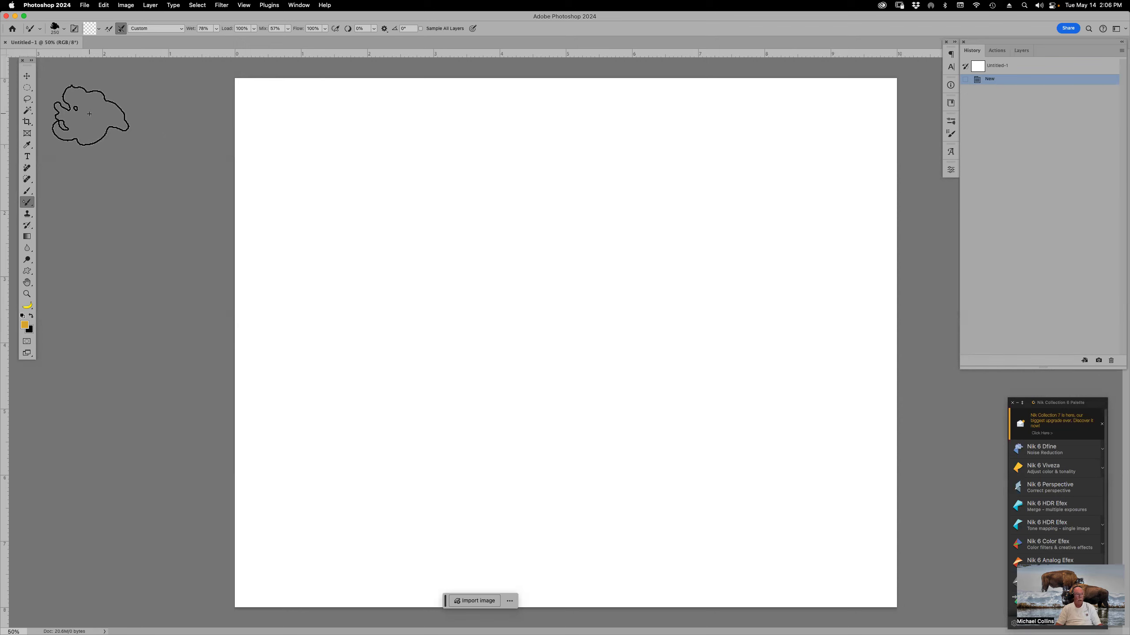
key(t)
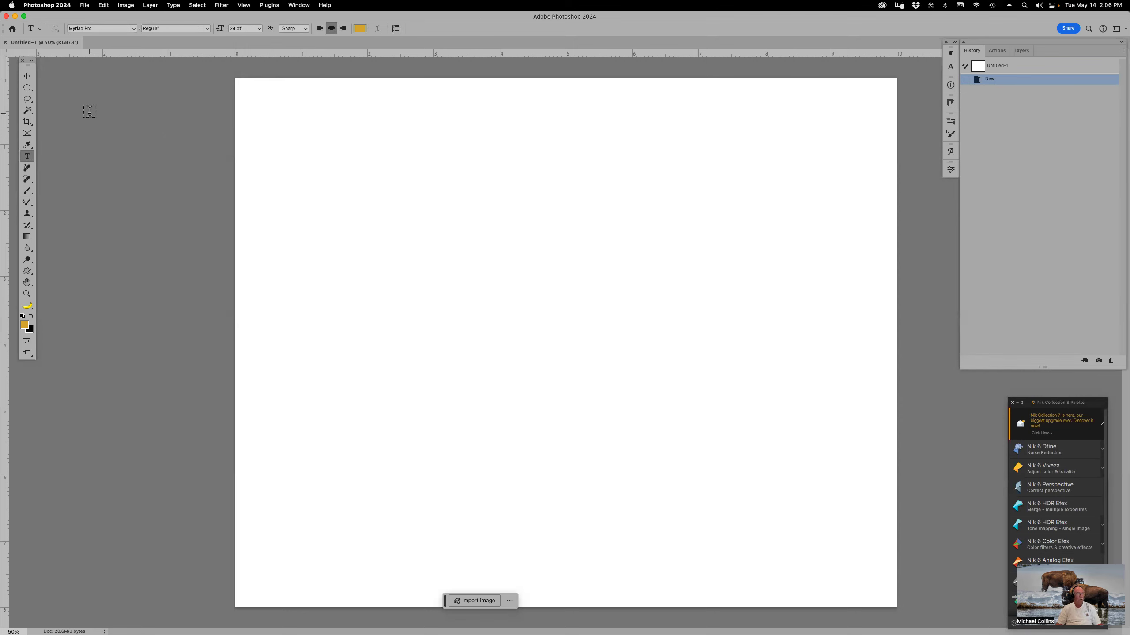
click(25, 325)
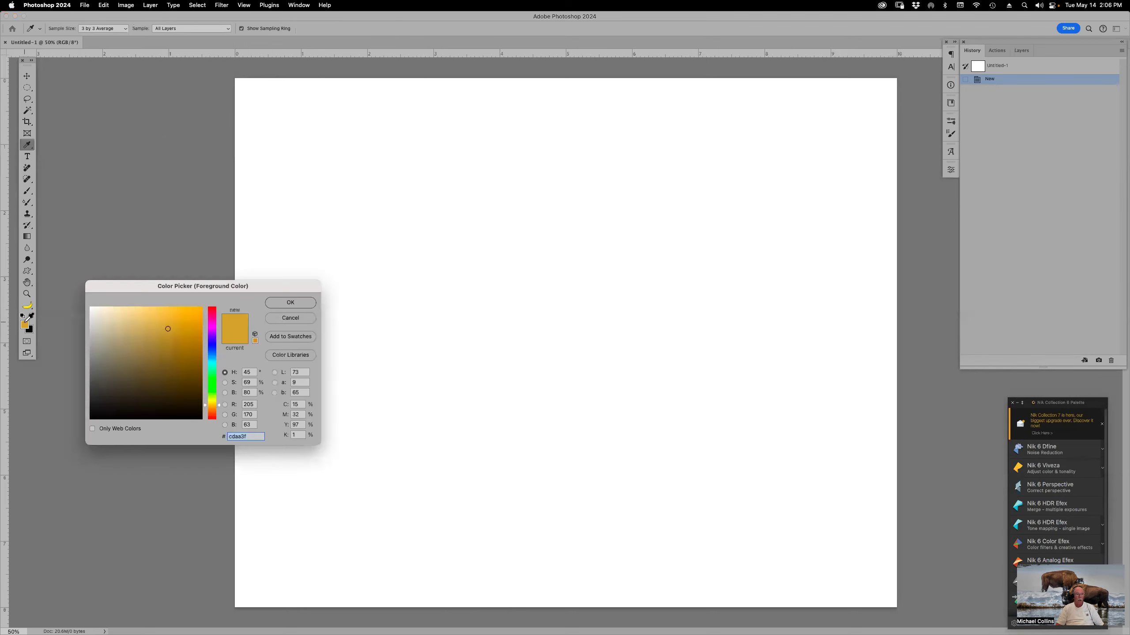
key(Down)
key(Down)
key(Down)
key(Down)
key(Down)
key(Down)
key(Down)
key(Down)
key(Down)
key(Down)
key(Down)
key(Down)
key(Down)
key(Down)
key(Down)
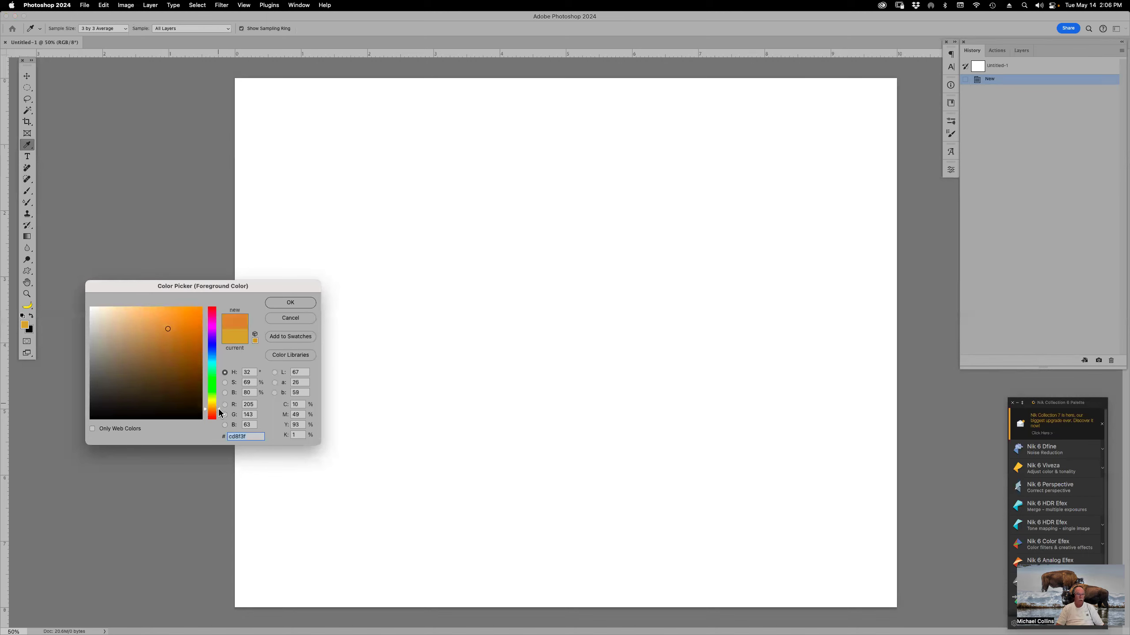
drag(160, 333, 143, 319)
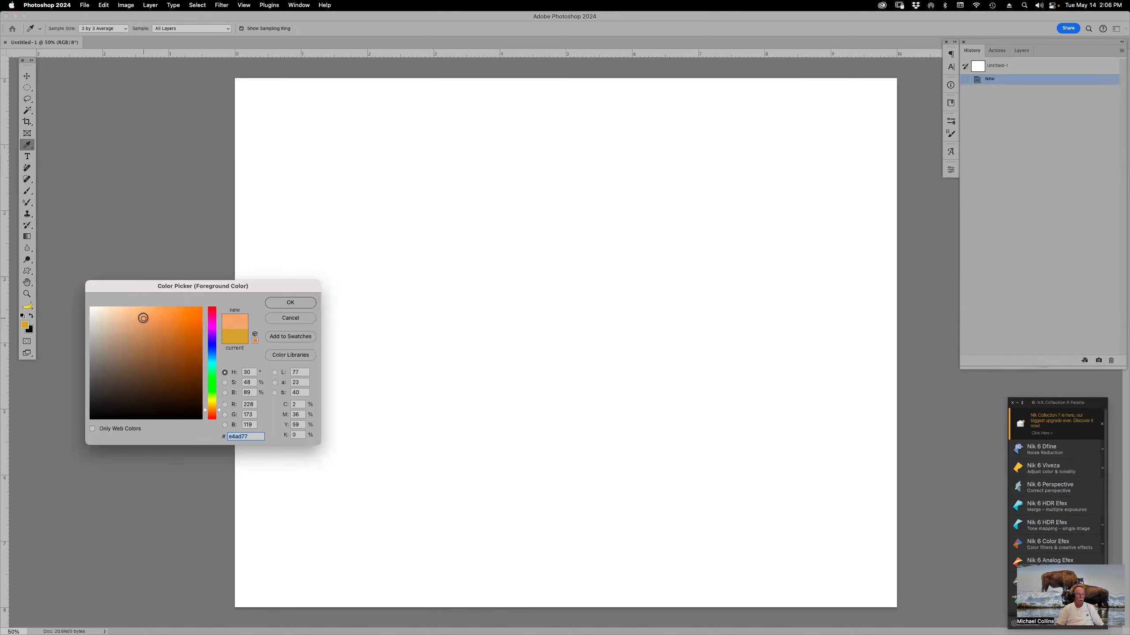
click(274, 303)
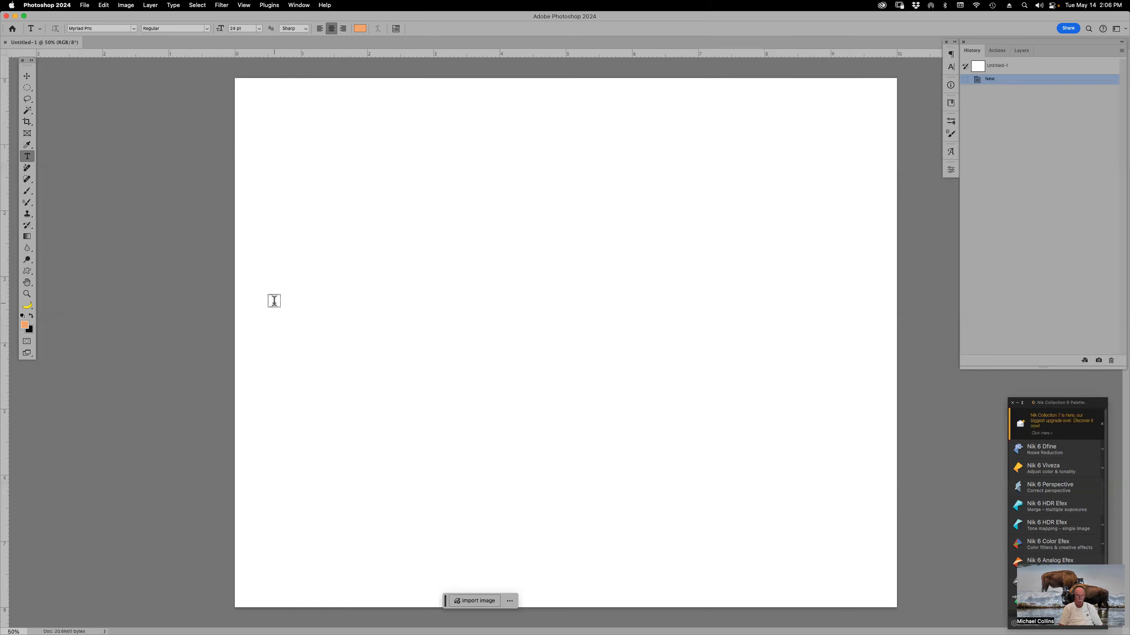
key(alt+BackSpace)
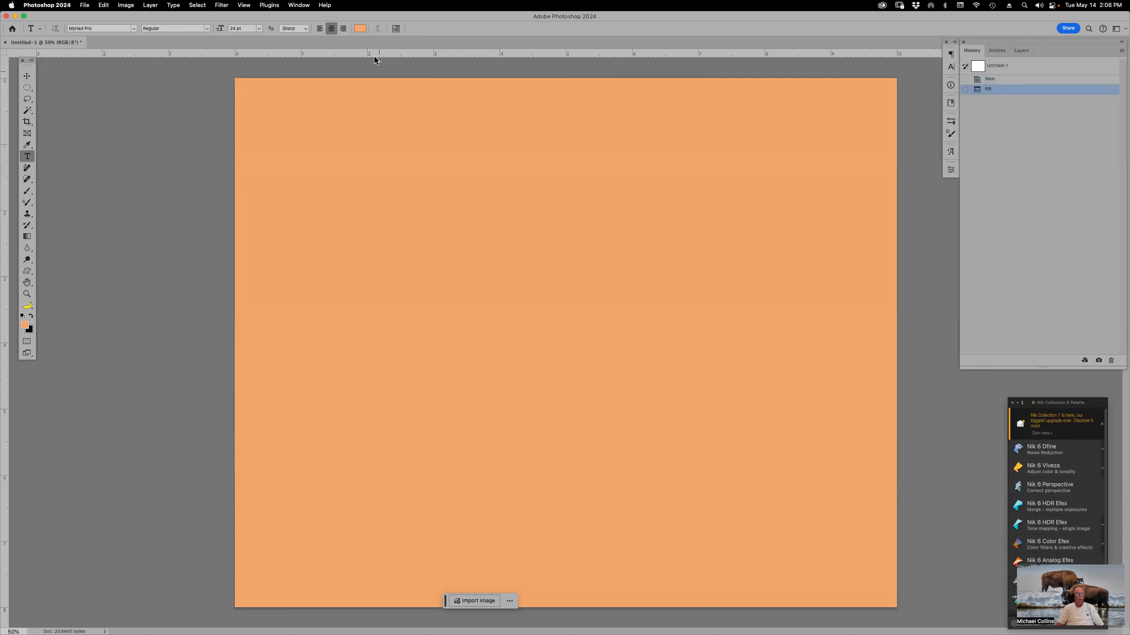
click(360, 30)
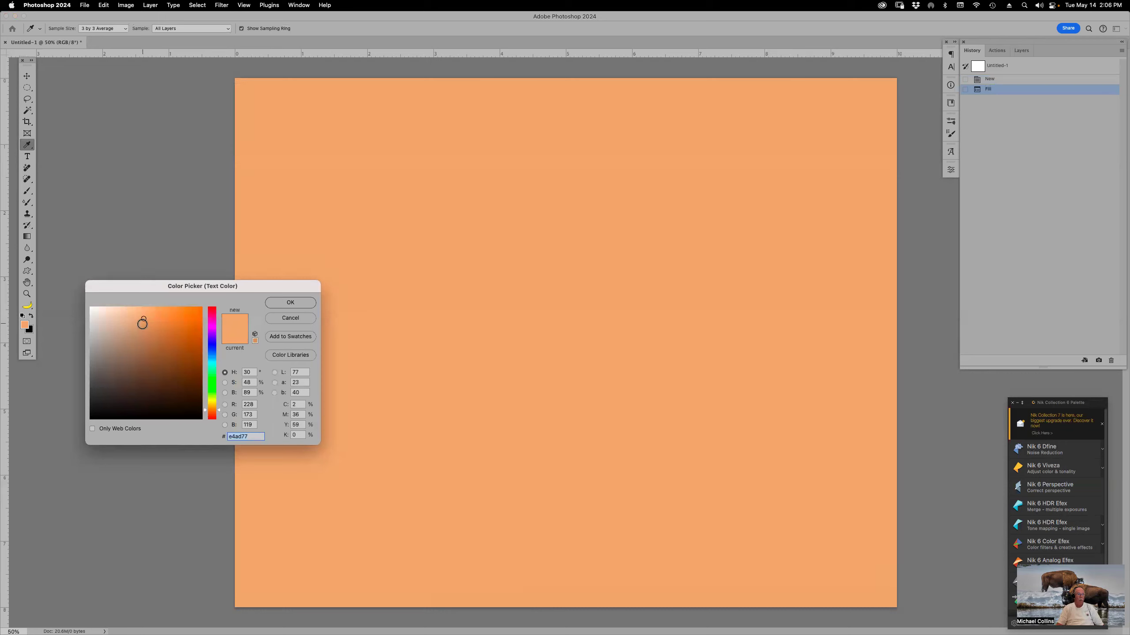
Add a 'Lorem ipsum' paragraph text box in Impact at 118 pt across the upper canvas.
click(287, 305)
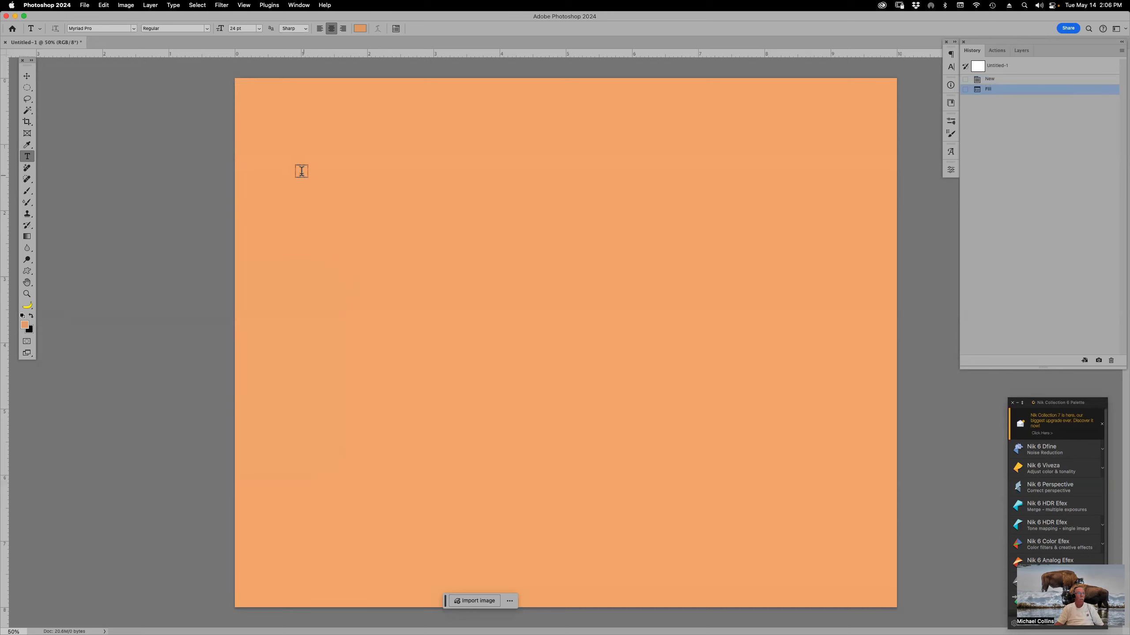
drag(288, 159, 817, 429)
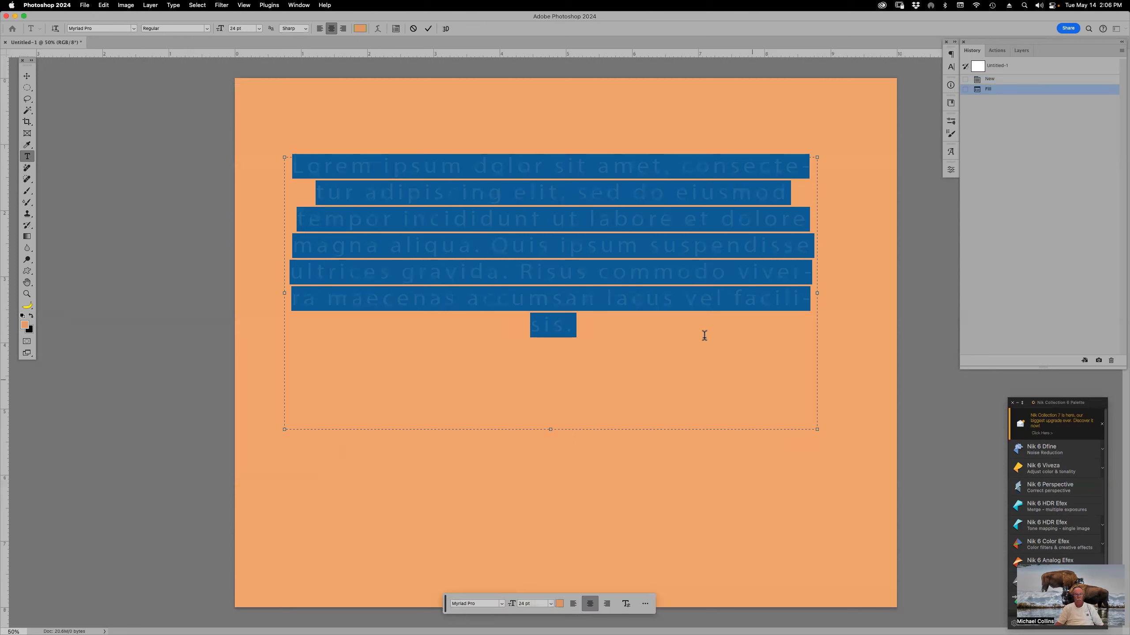
click(133, 28)
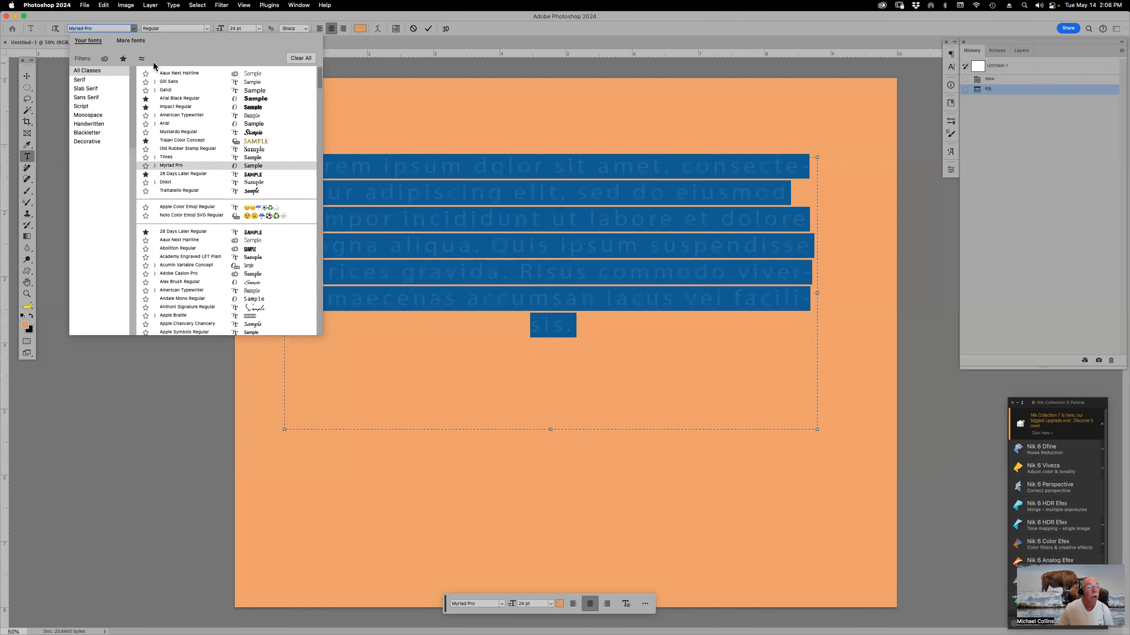
click(167, 107)
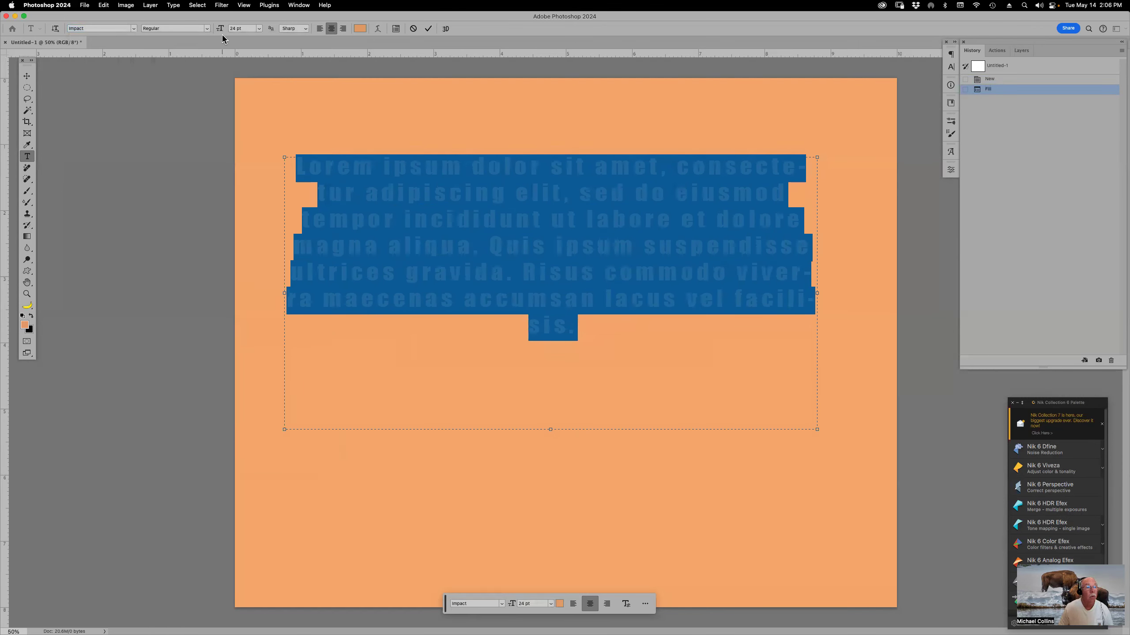
drag(222, 30, 261, 40)
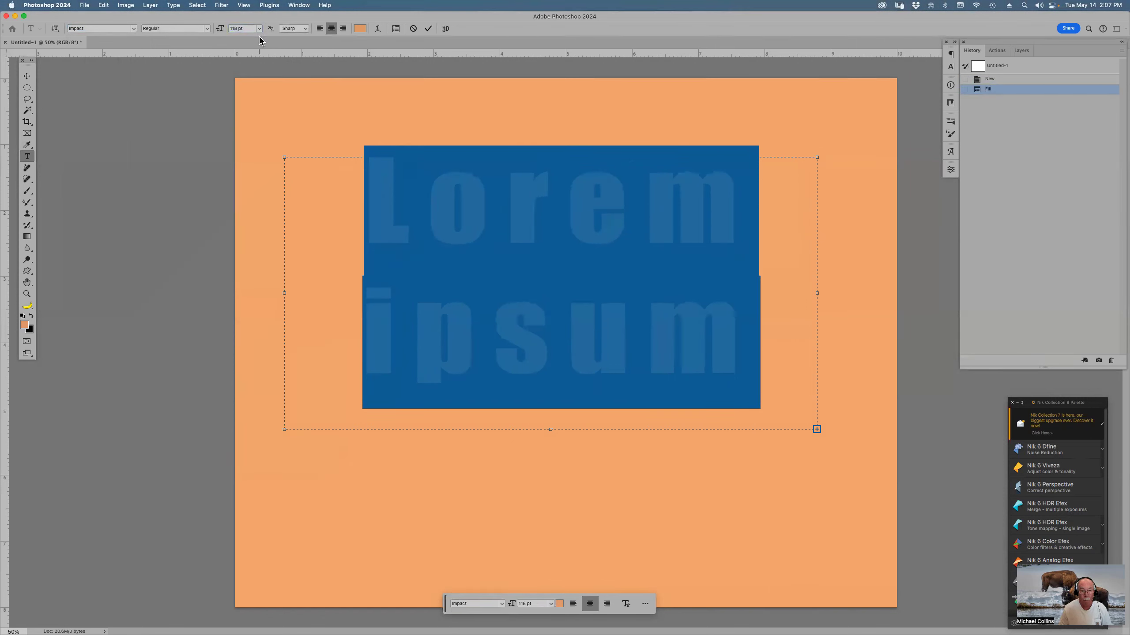
key(Escape)
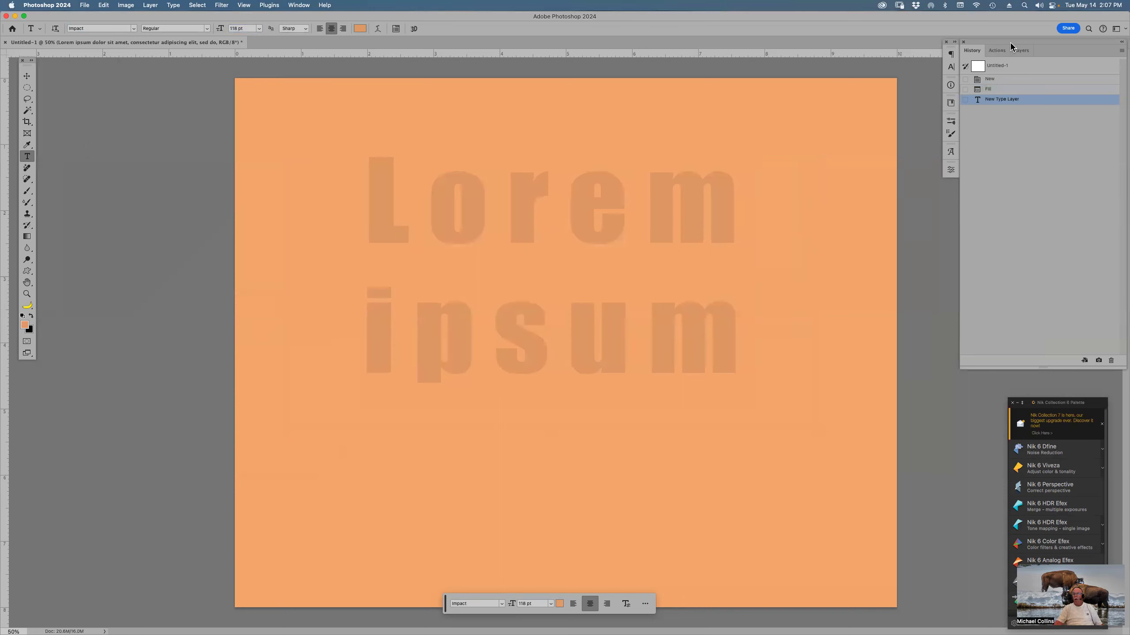
Show the Layers panel, re-confirm the text colour, and close the Nik Collection palette.
click(1021, 50)
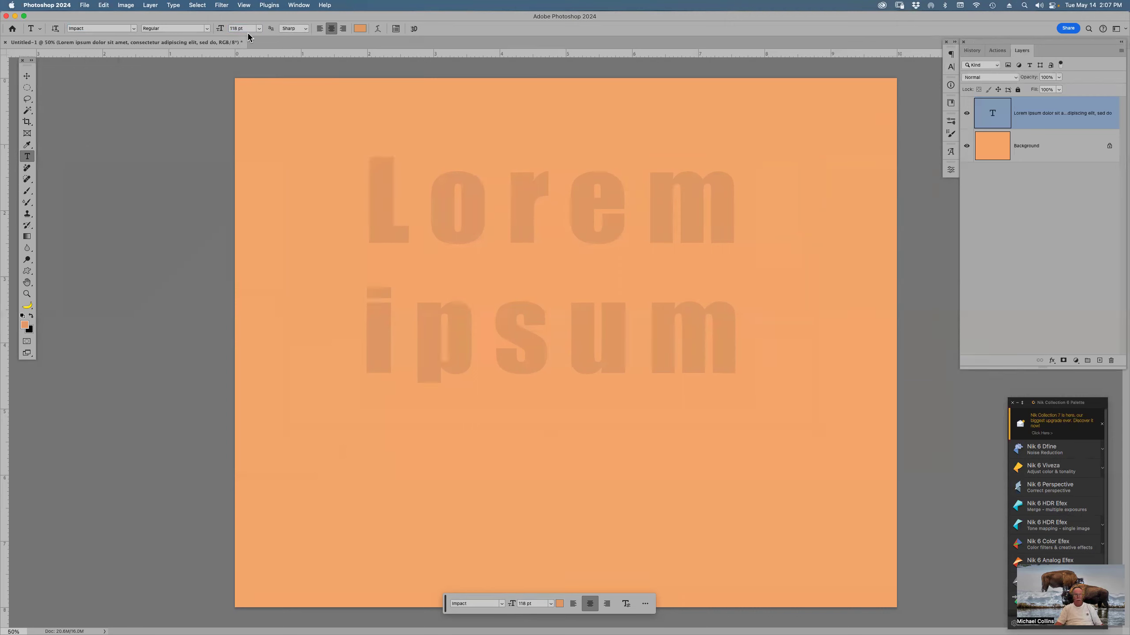
click(360, 28)
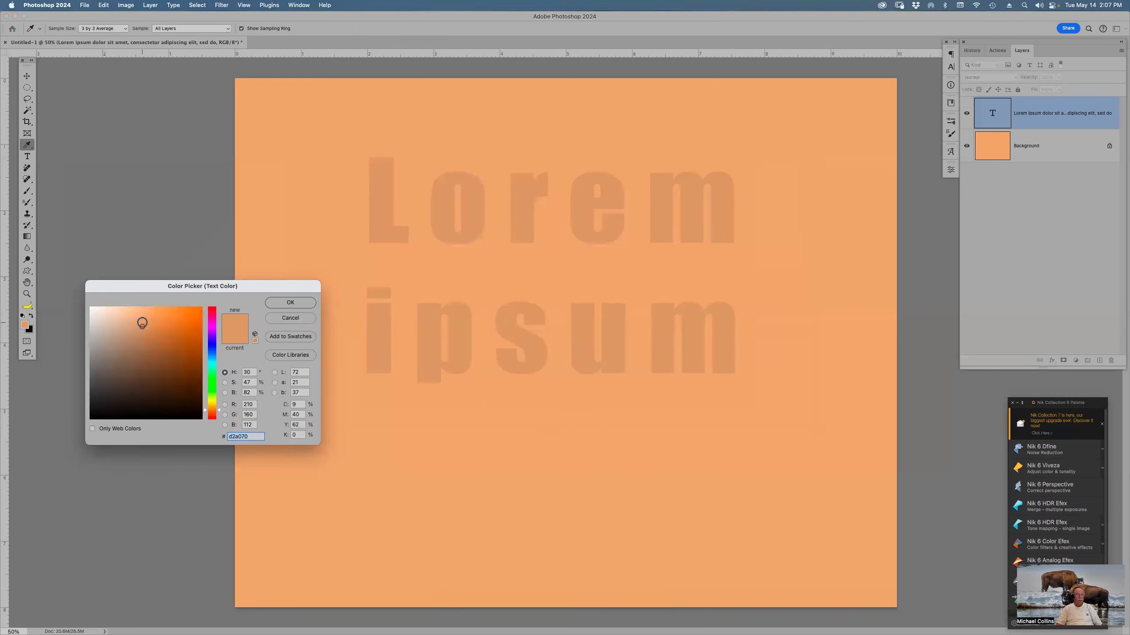
click(273, 302)
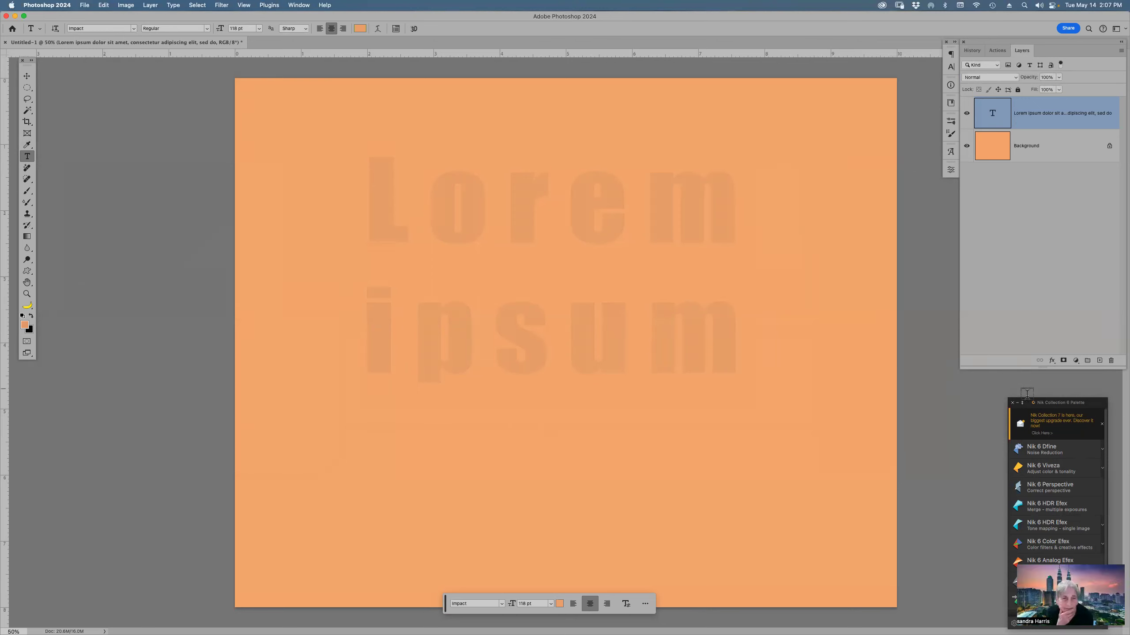
click(1012, 403)
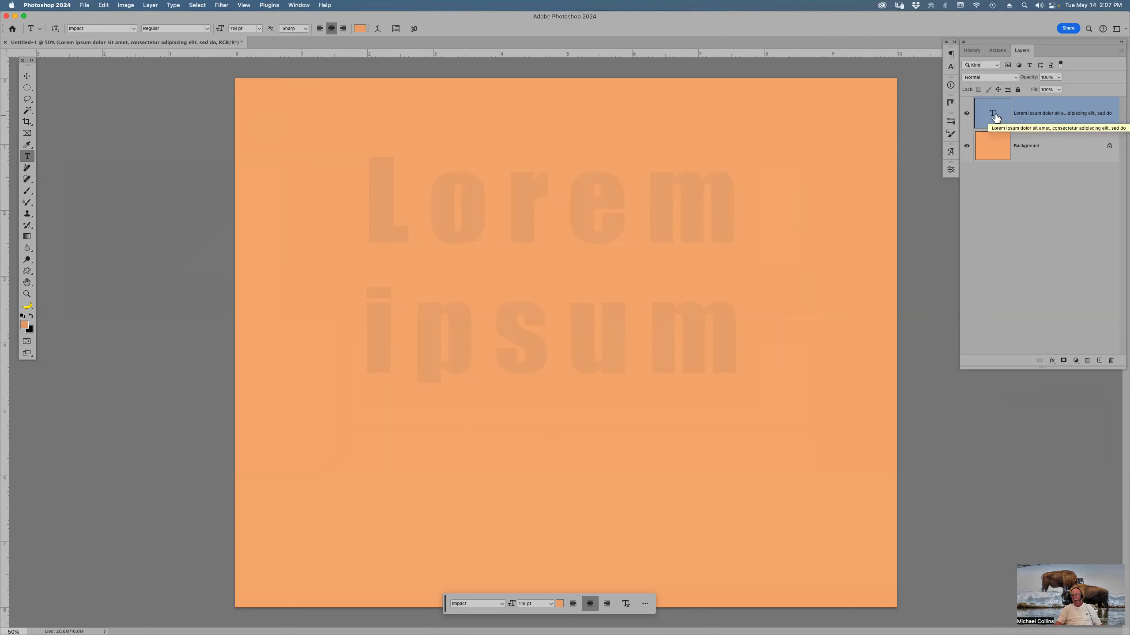
Give the Lorem ipsum text a 7 px inside stroke in salmon #d38670.
double_click(1070, 107)
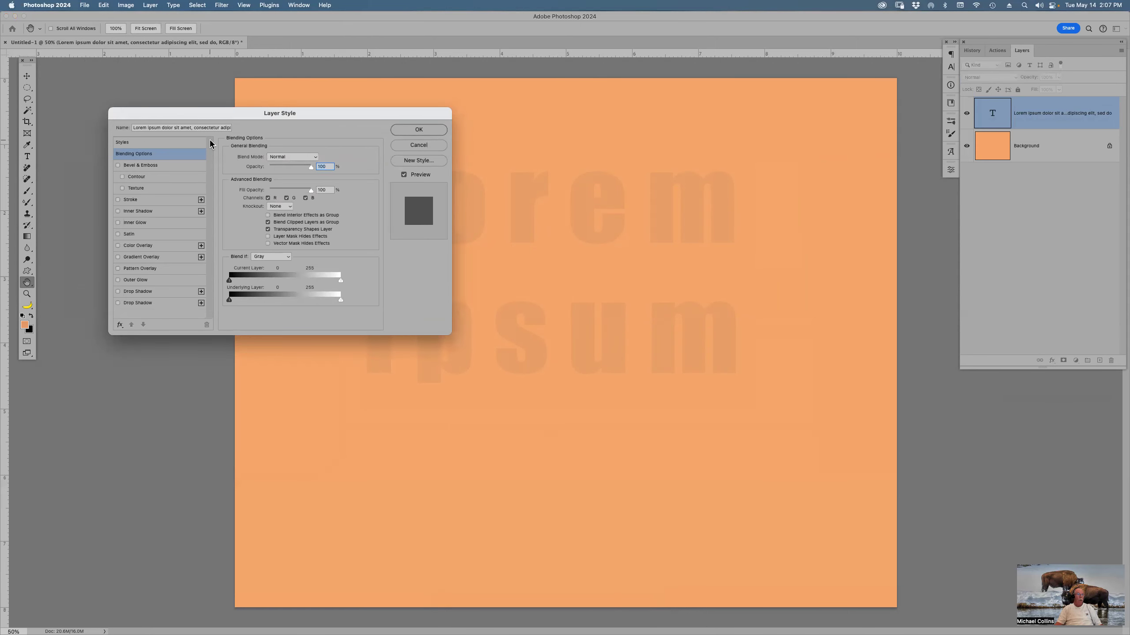
click(117, 200)
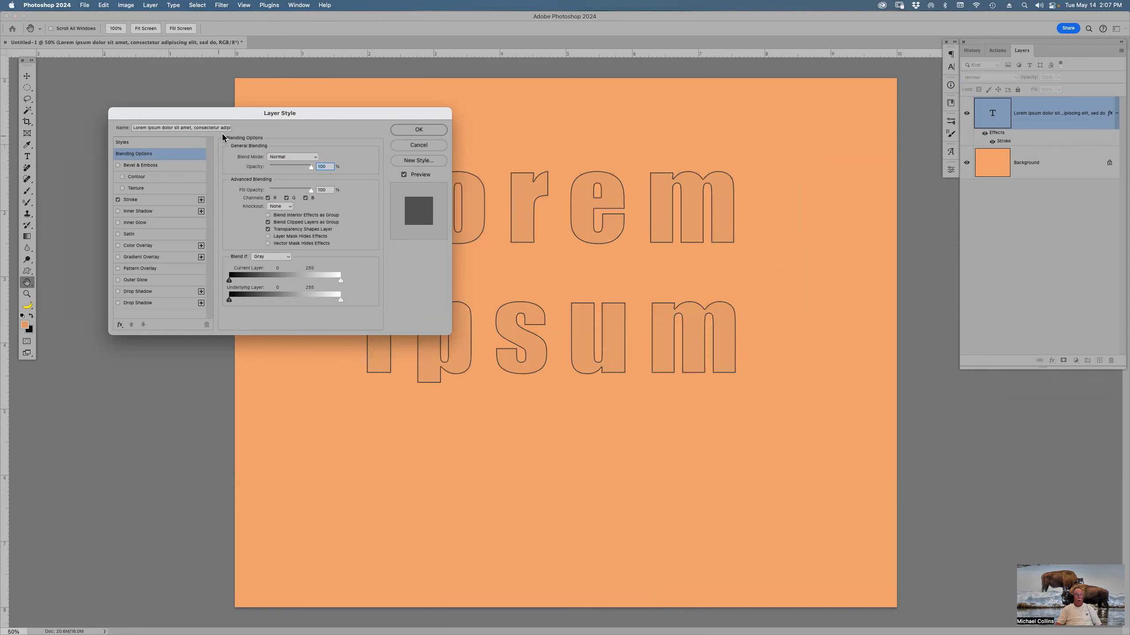
drag(235, 117, 146, 73)
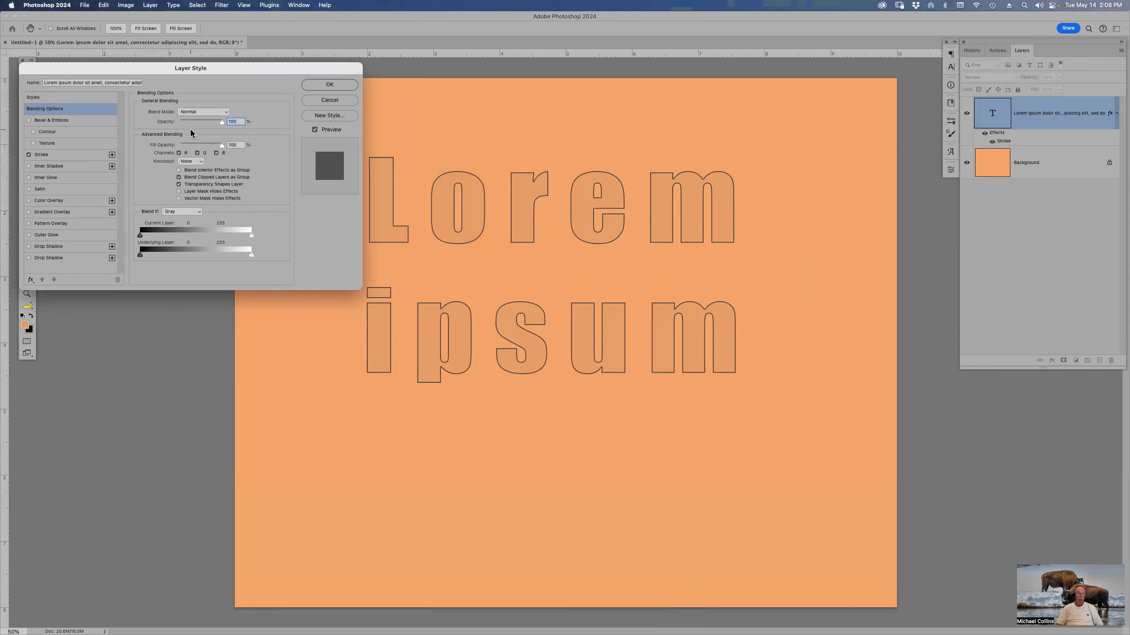
click(70, 154)
click(158, 177)
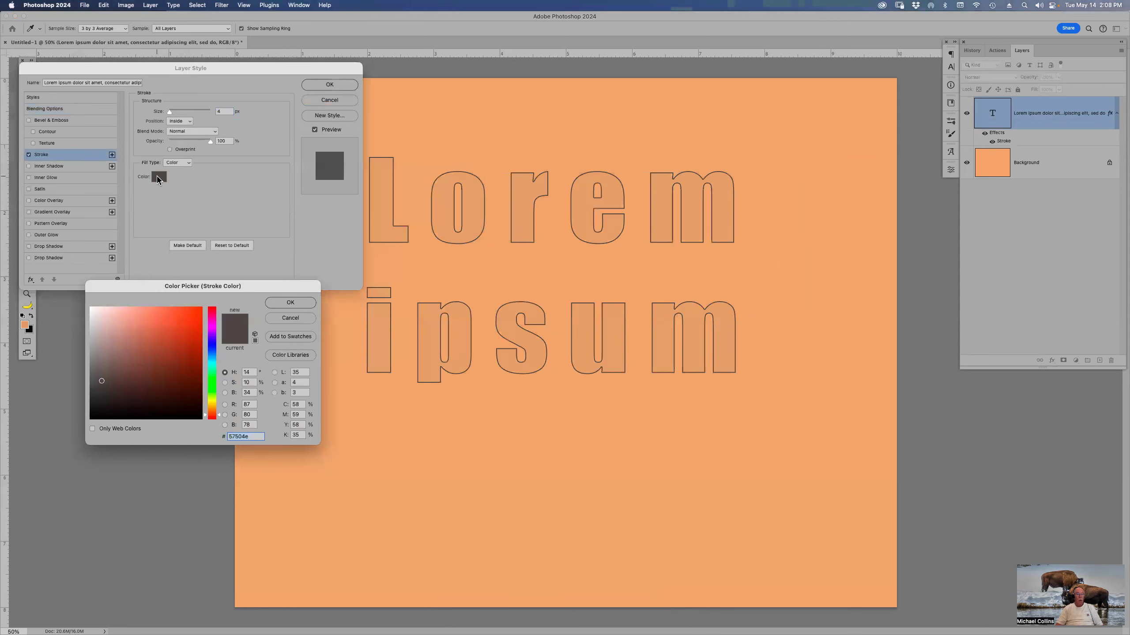
click(143, 326)
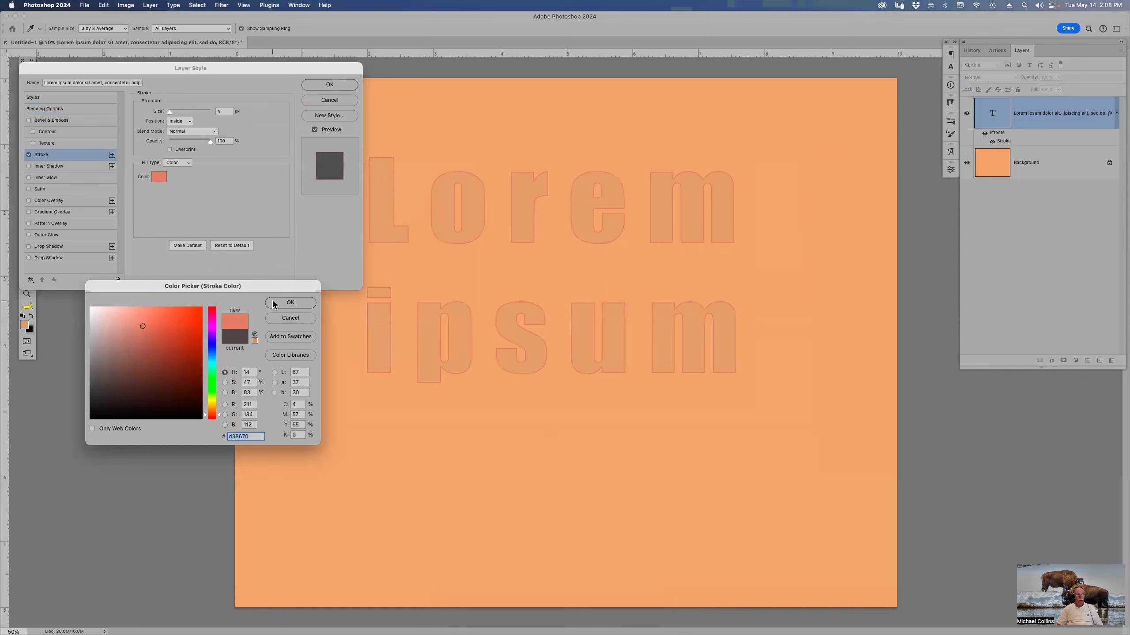
click(290, 303)
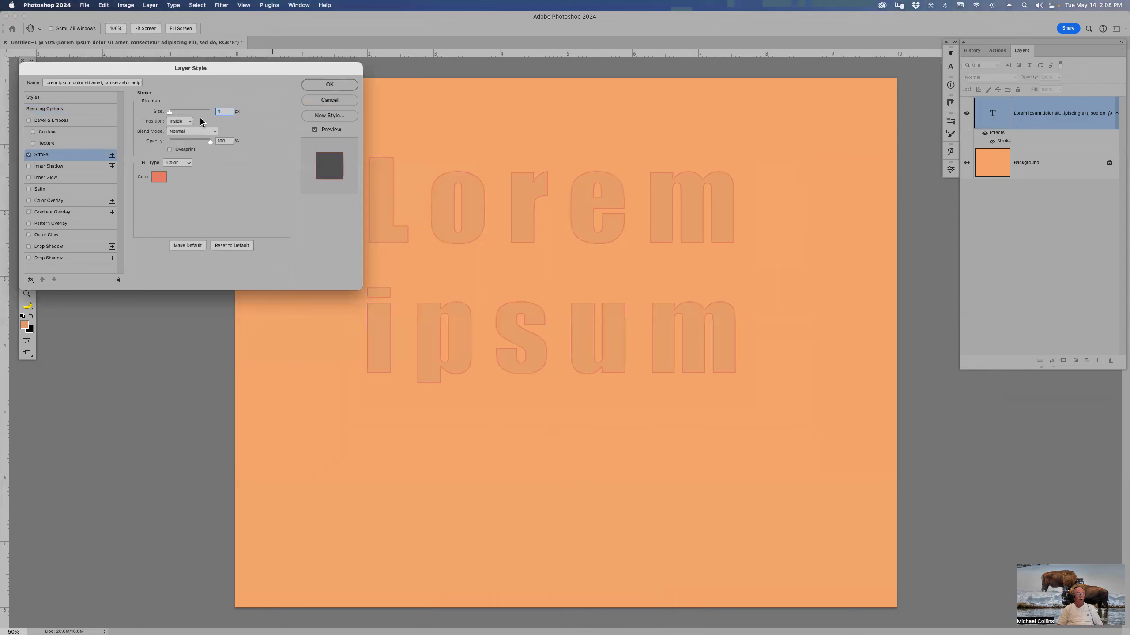
drag(170, 110, 171, 111)
drag(171, 111, 173, 112)
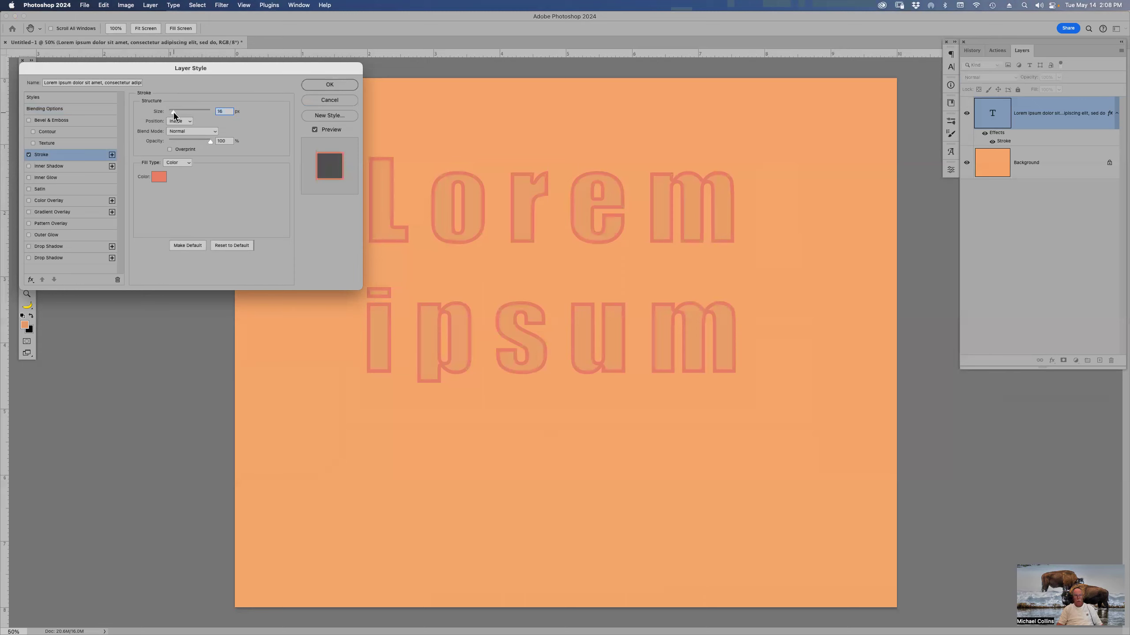
drag(174, 113, 170, 112)
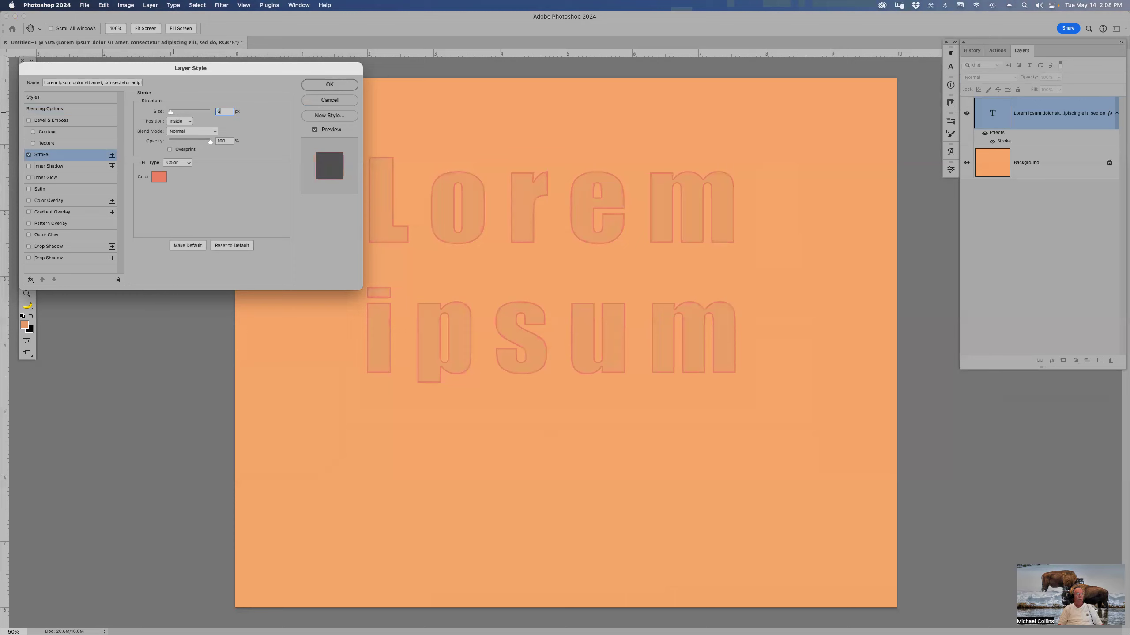
key(Up)
key(Return)
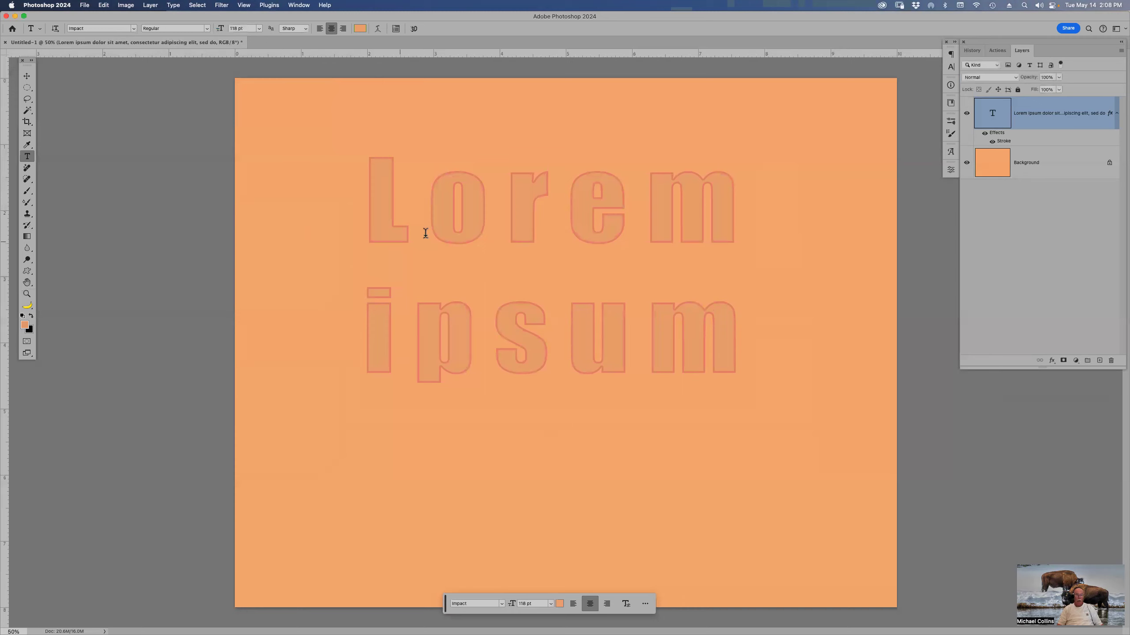
Add two drop shadows to the text, increasing the second's distance and the first's opacity.
double_click(1048, 137)
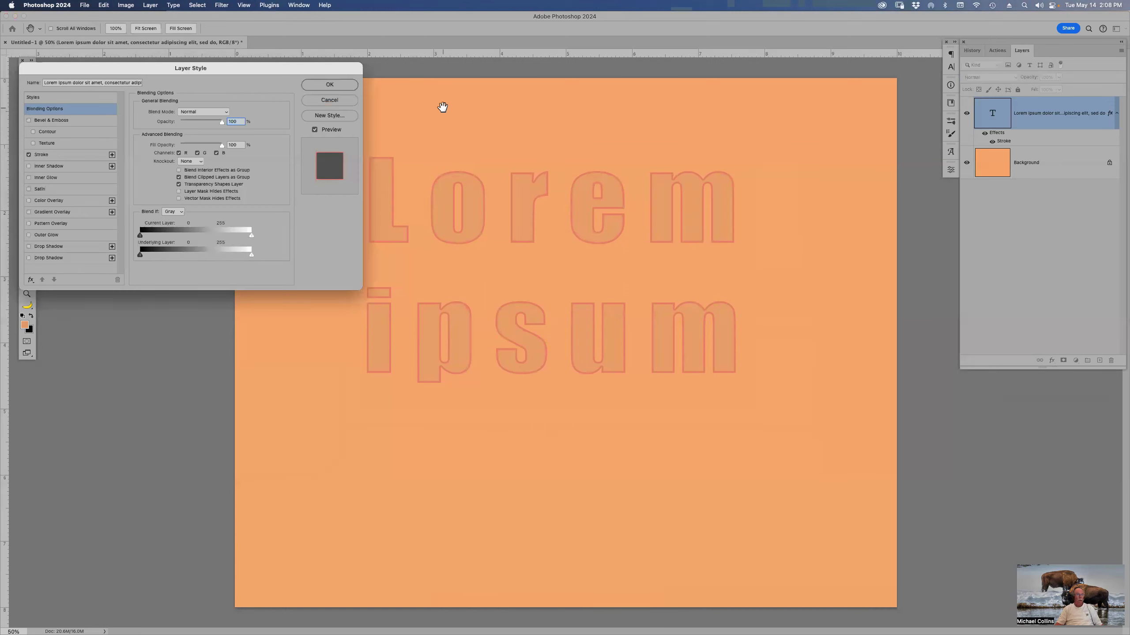
click(59, 248)
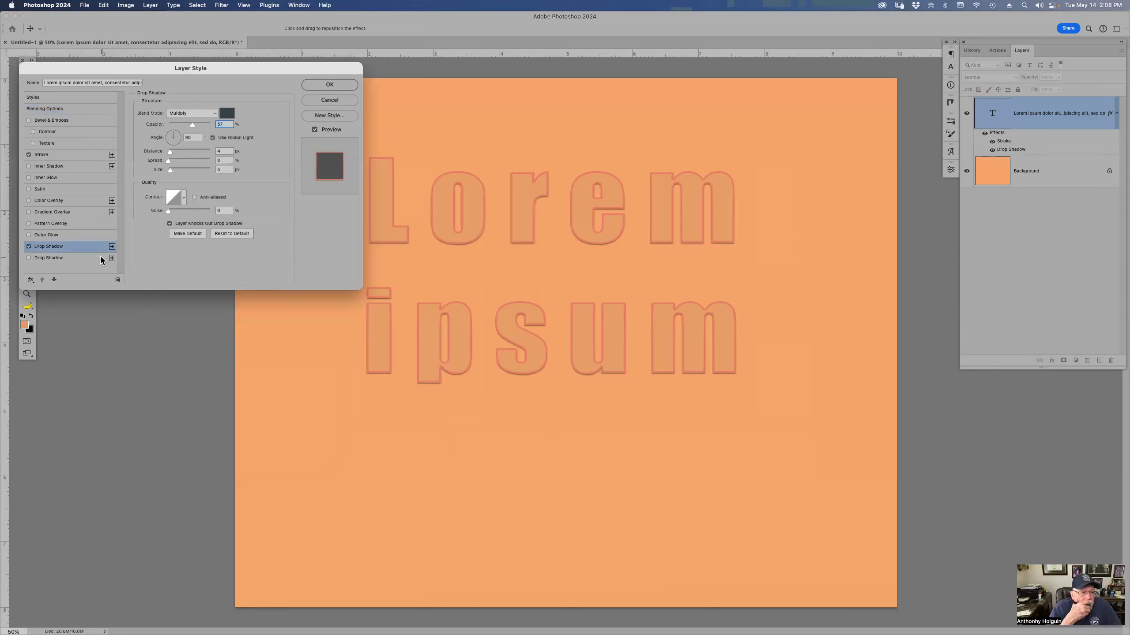
click(70, 259)
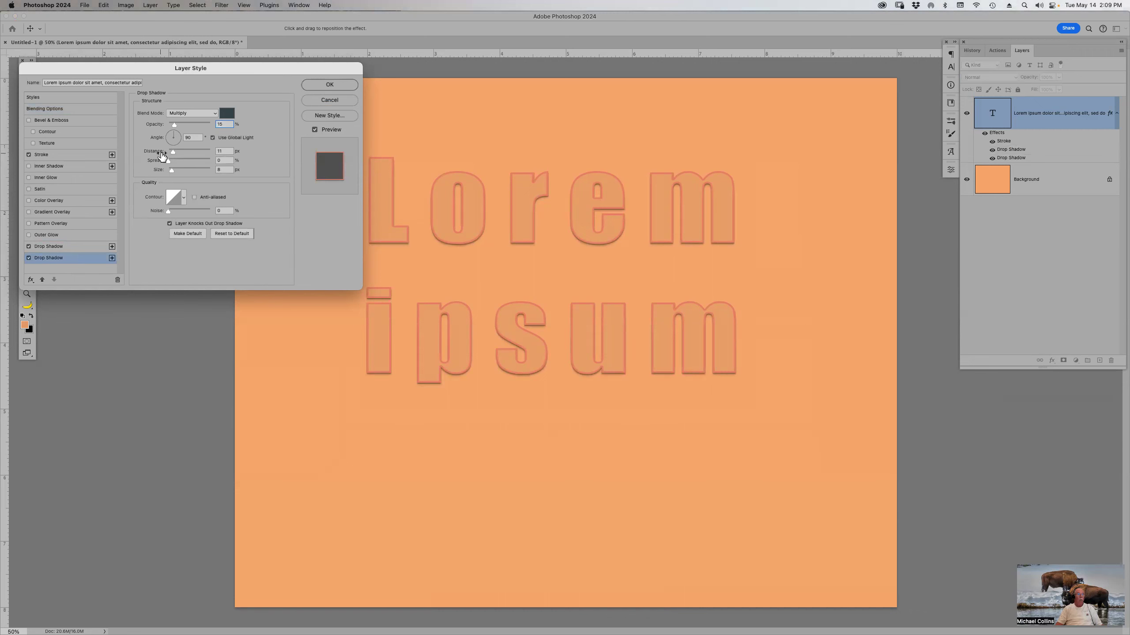
drag(173, 152, 178, 157)
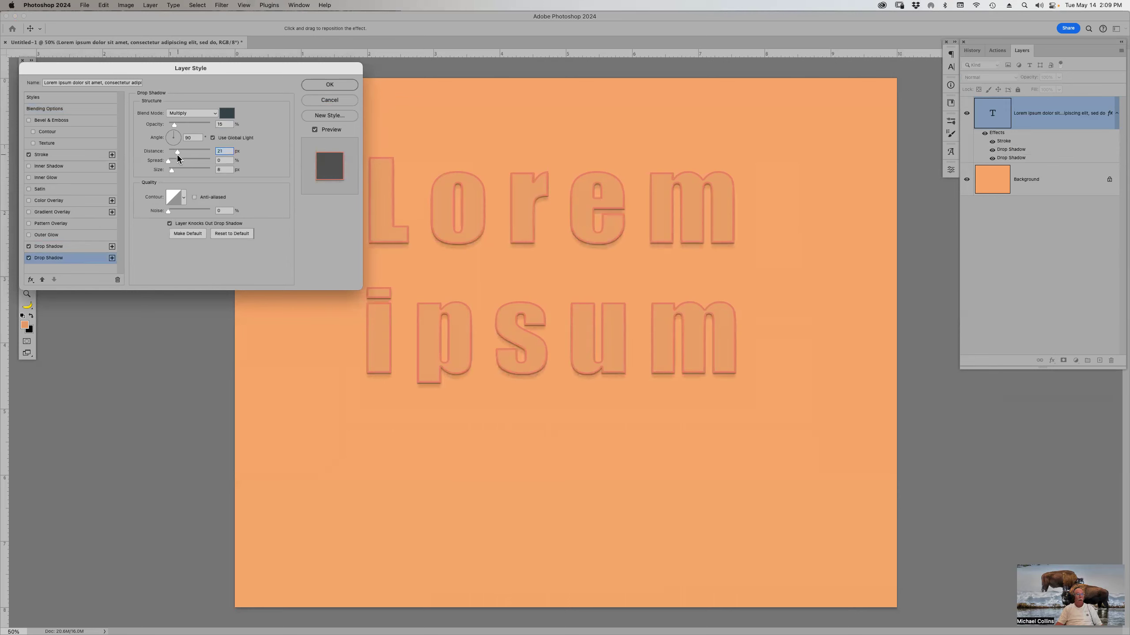
click(173, 169)
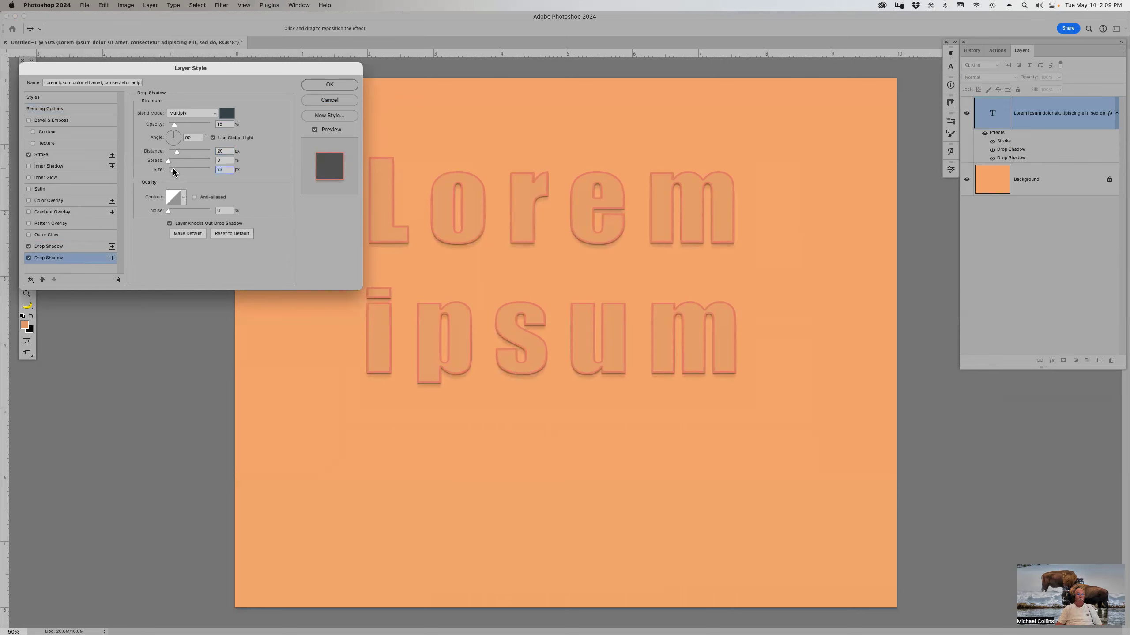
click(80, 248)
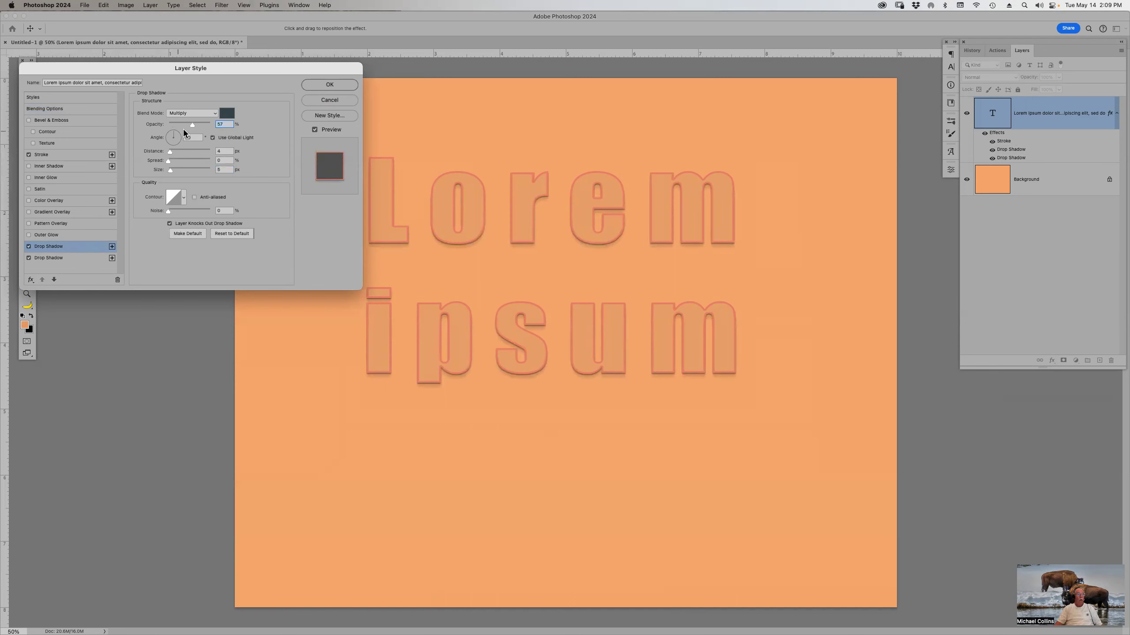
drag(193, 126, 197, 126)
click(312, 85)
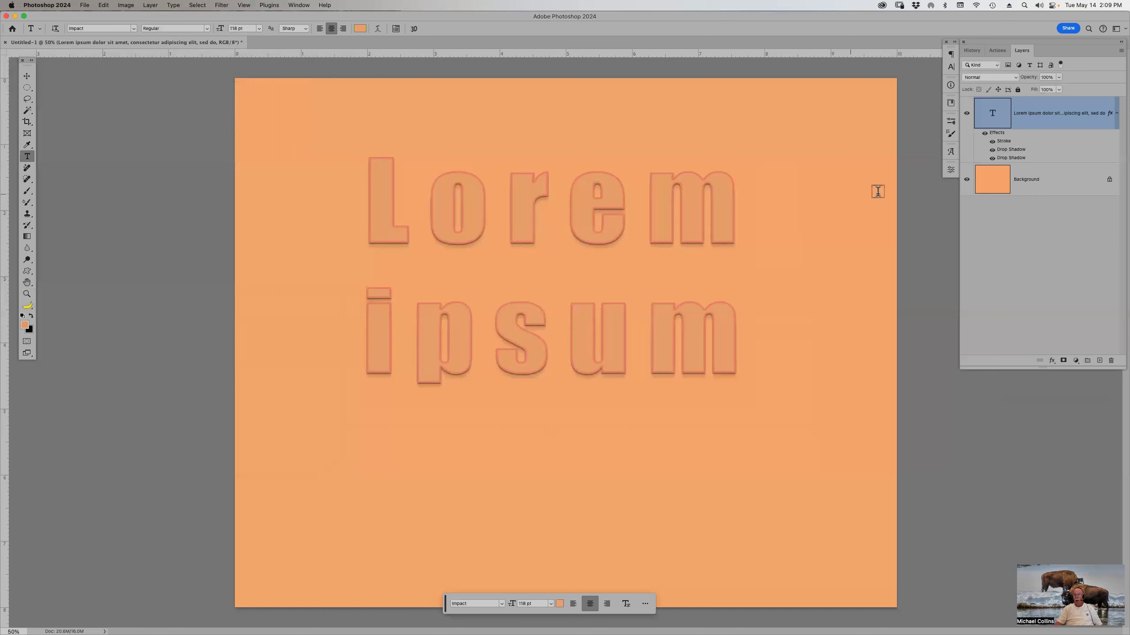
Drag on the canvas to cast the first drop shadow at 142° and 16 px distance.
double_click(1015, 150)
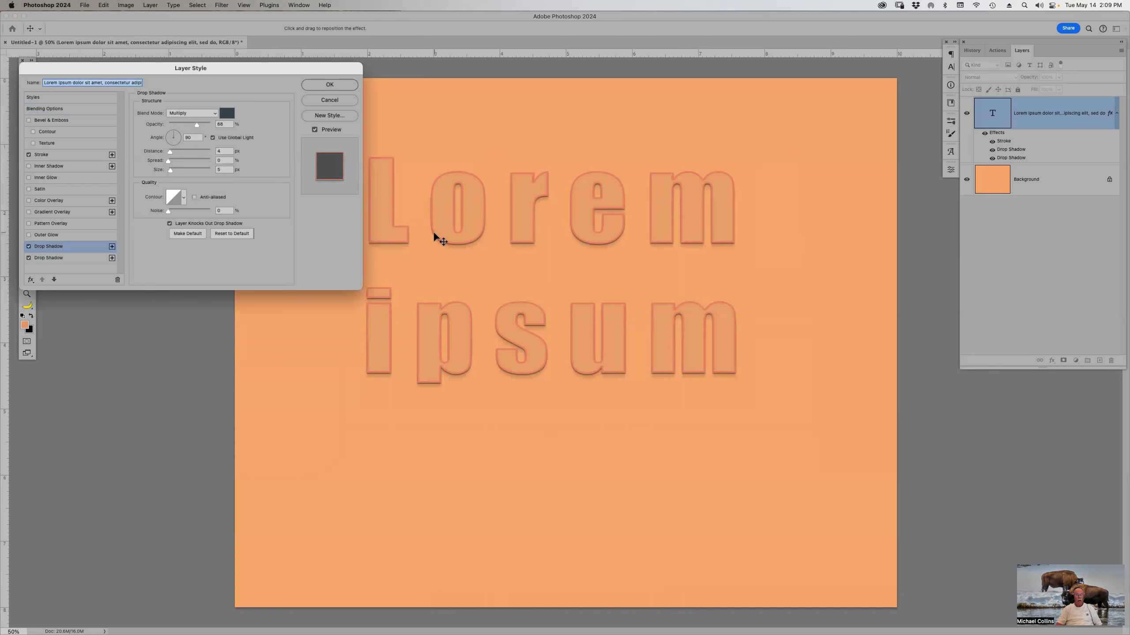
mouse_move(458, 215)
mouse_down()
mouse_move(449, 205)
mouse_move(467, 195)
mouse_move(461, 212)
mouse_up()
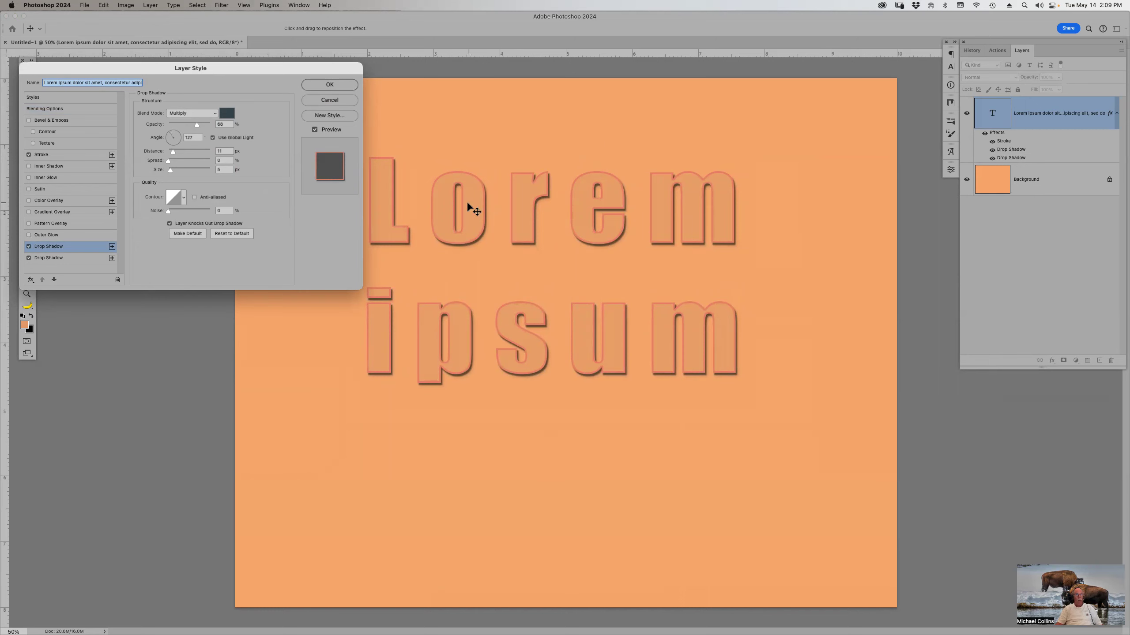
mouse_move(538, 210)
mouse_down()
mouse_move(521, 209)
mouse_move(537, 208)
mouse_up()
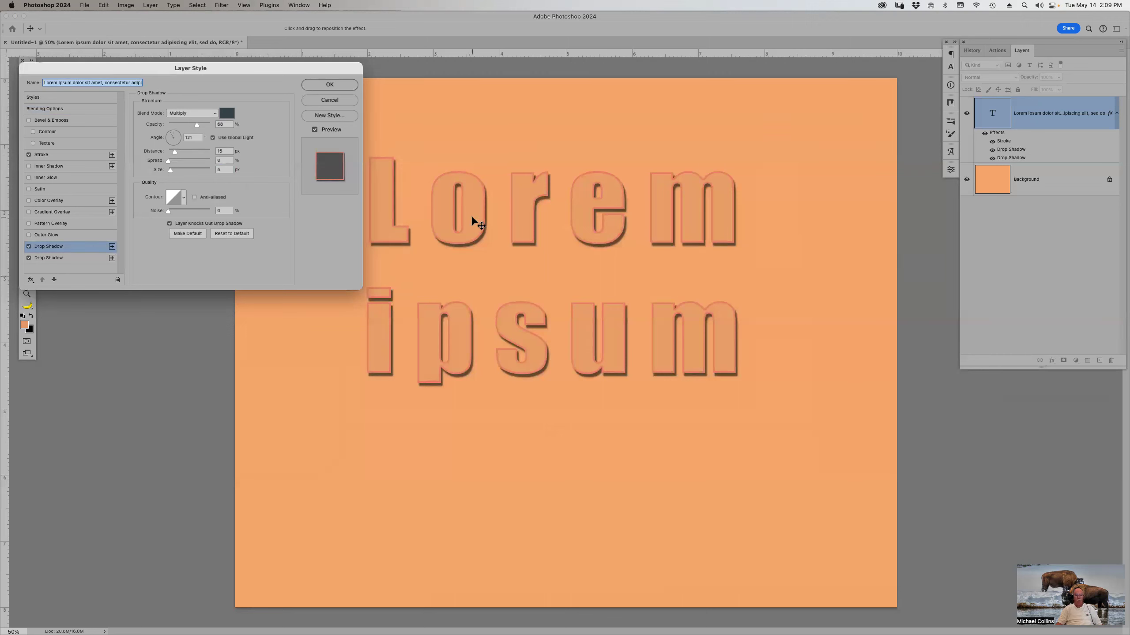
drag(472, 218, 471, 215)
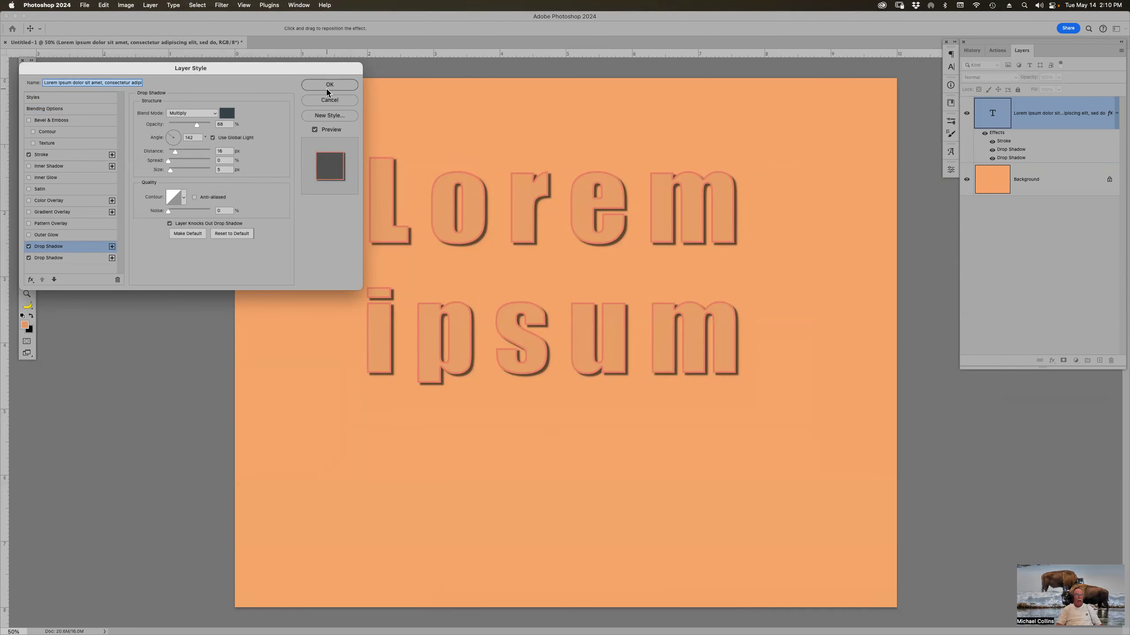
Try the first drop shadow in Screen mode with a light blue colour.
click(214, 114)
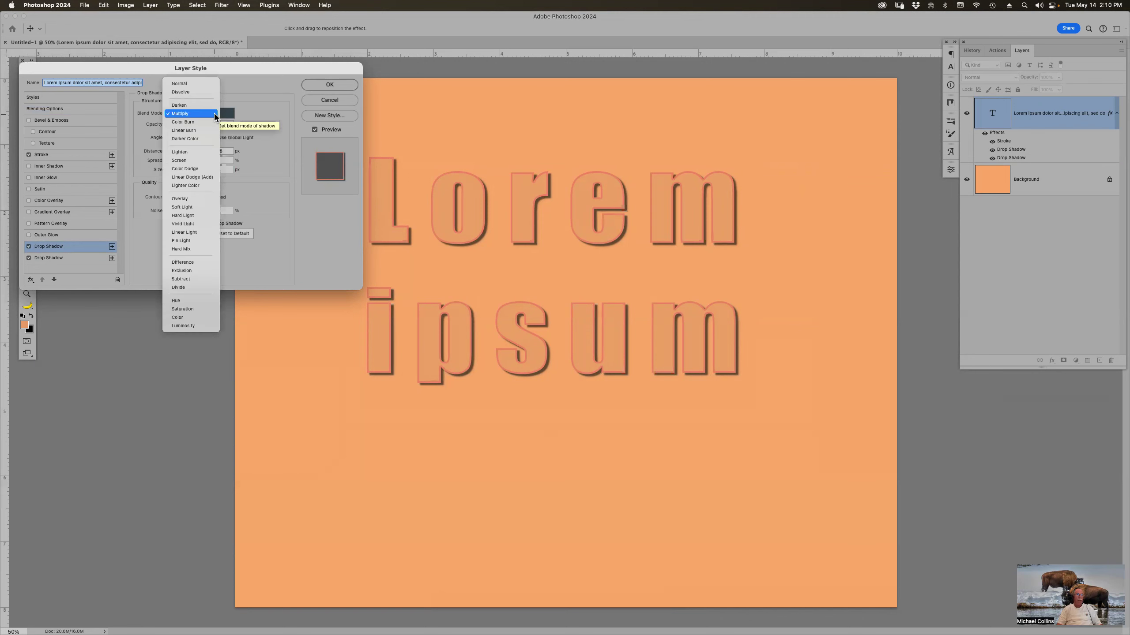
click(210, 161)
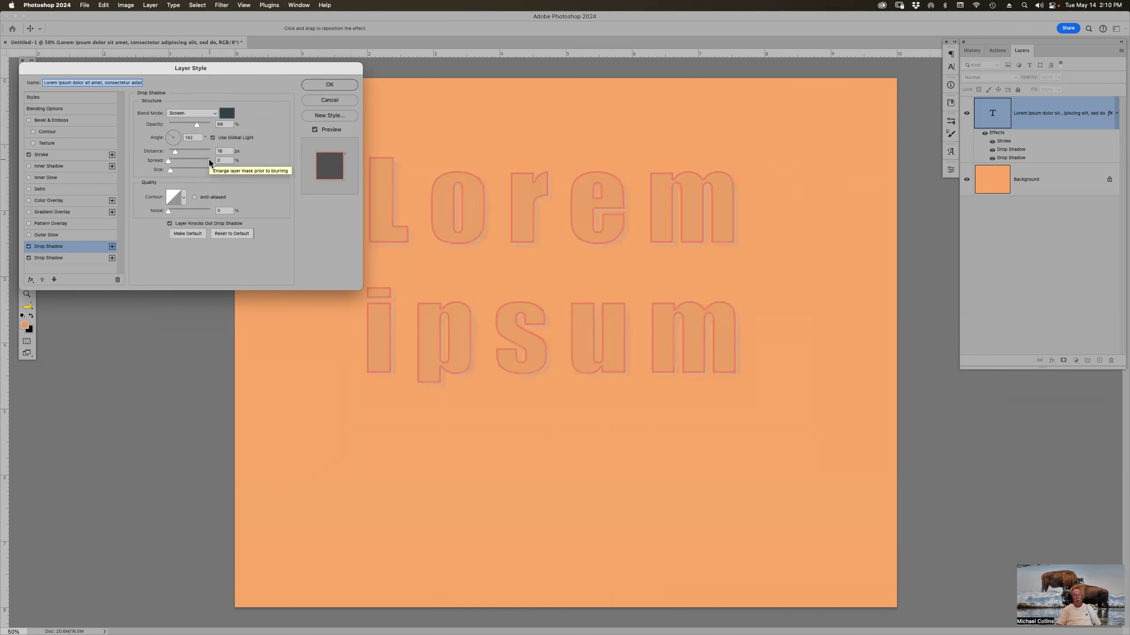
click(227, 113)
drag(113, 323, 109, 316)
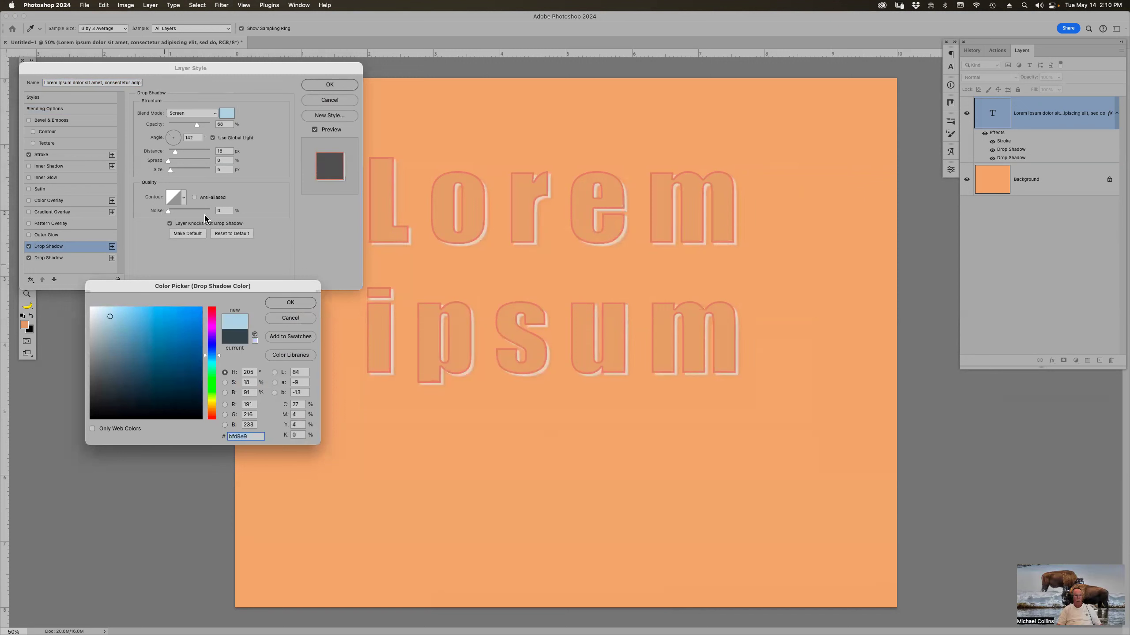
click(290, 303)
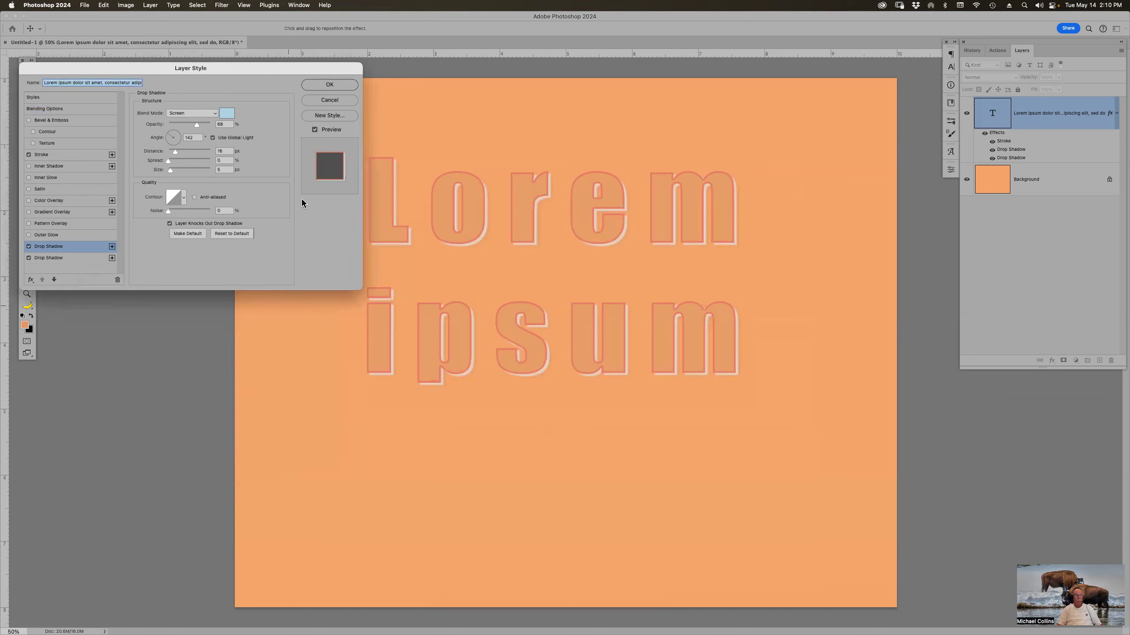
Set the shadow back to Multiply with colour #23313b at 34% opacity.
click(215, 113)
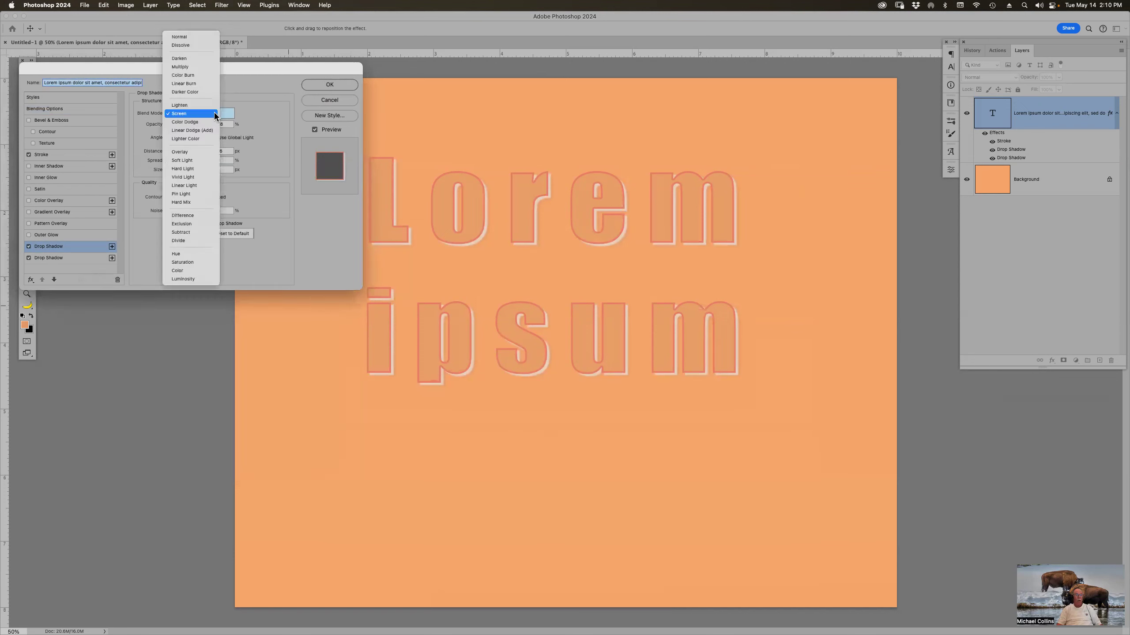
click(212, 66)
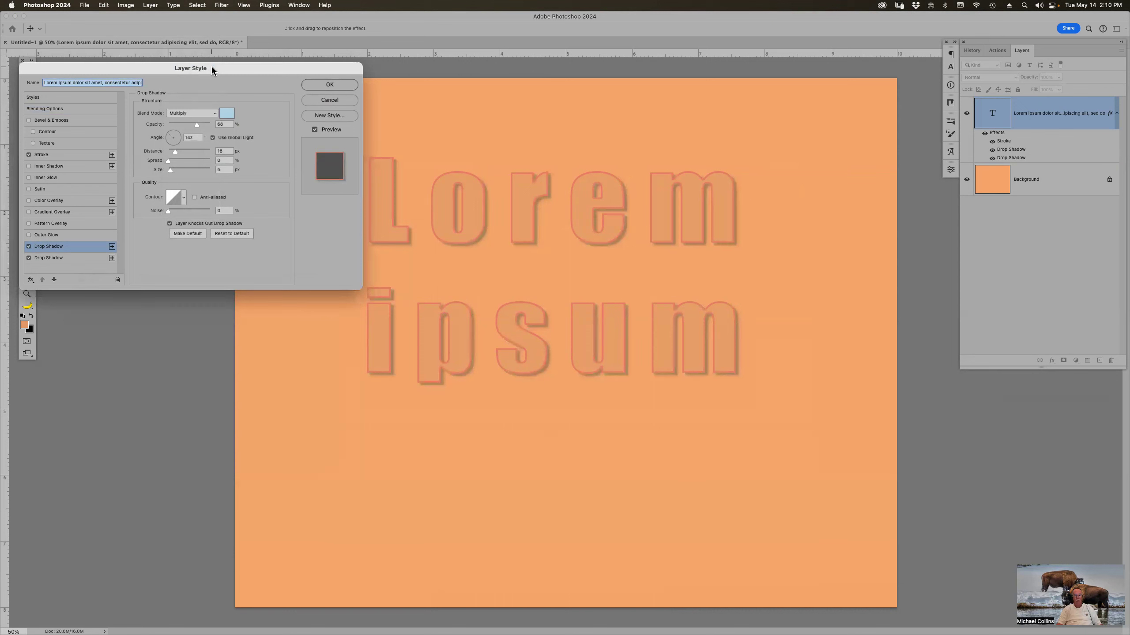
click(227, 113)
drag(133, 399, 136, 393)
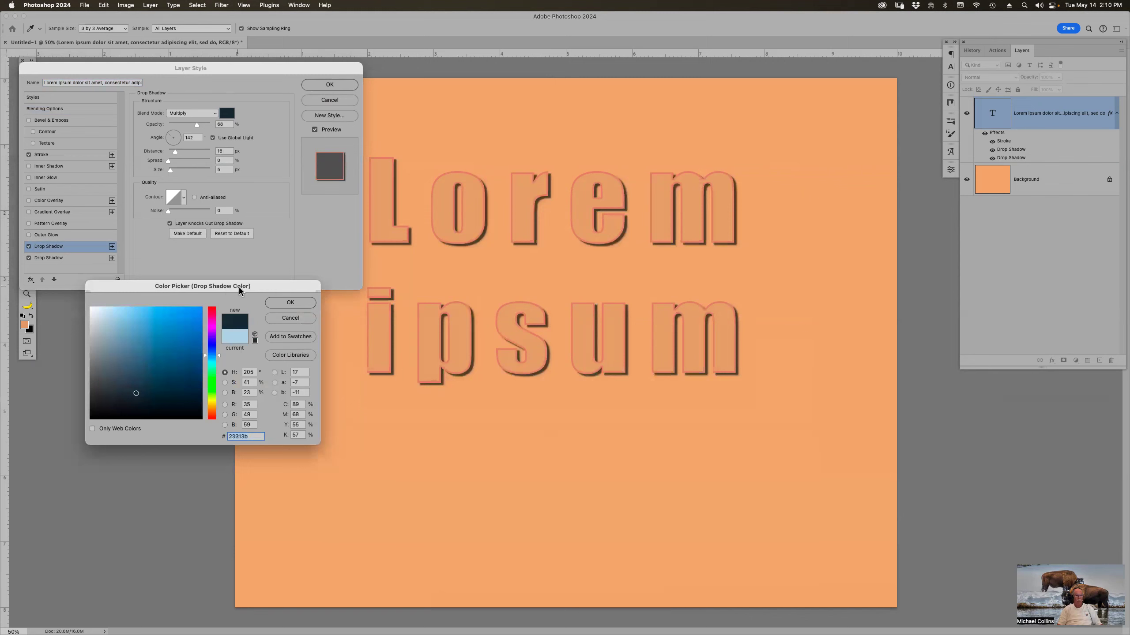
click(284, 303)
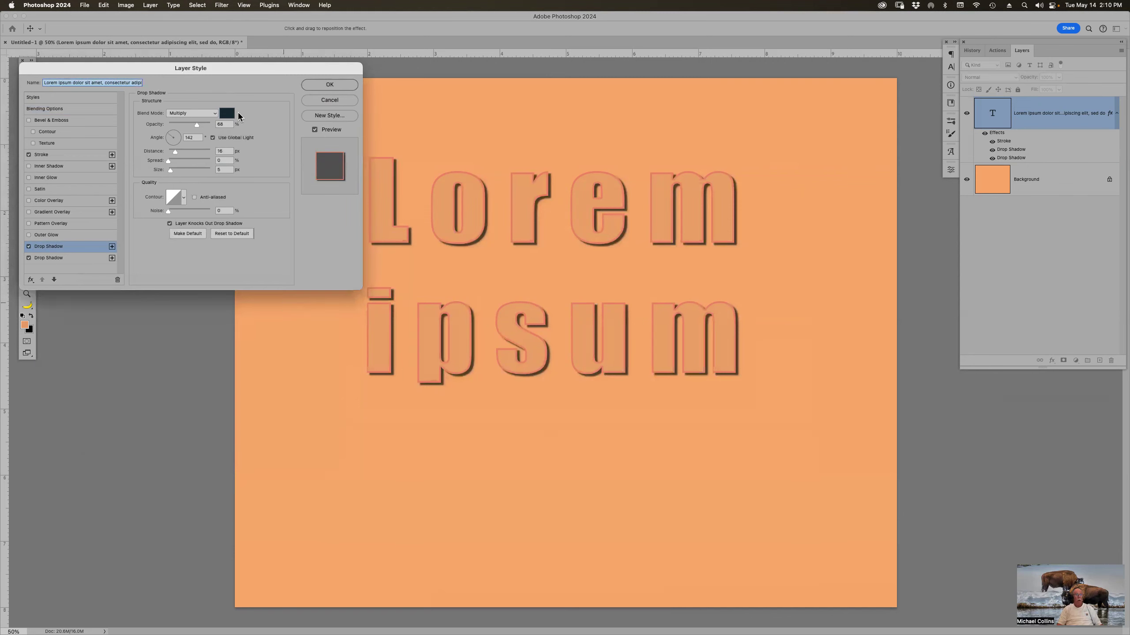
click(183, 123)
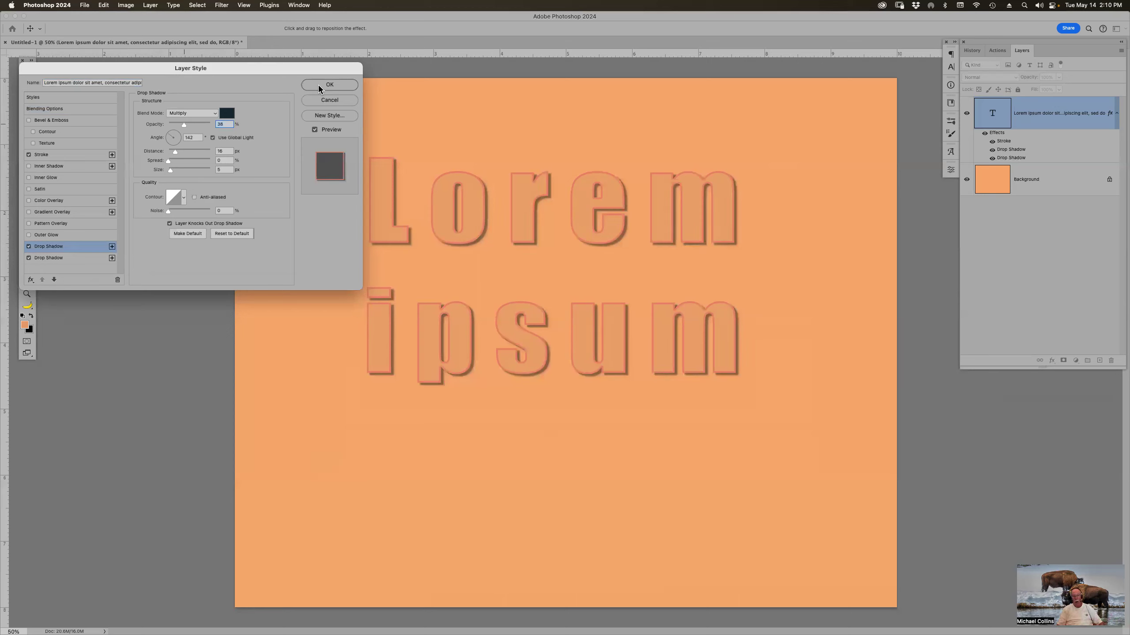
Switch the first drop shadow to Soft Light at 47% opacity and apply it.
click(213, 114)
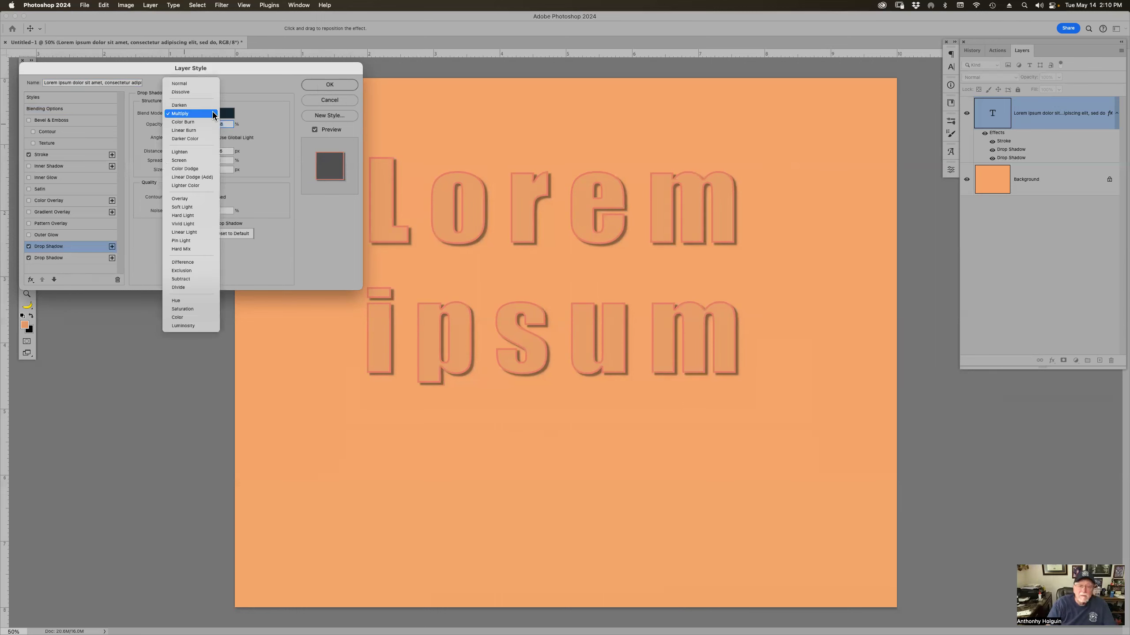
click(198, 161)
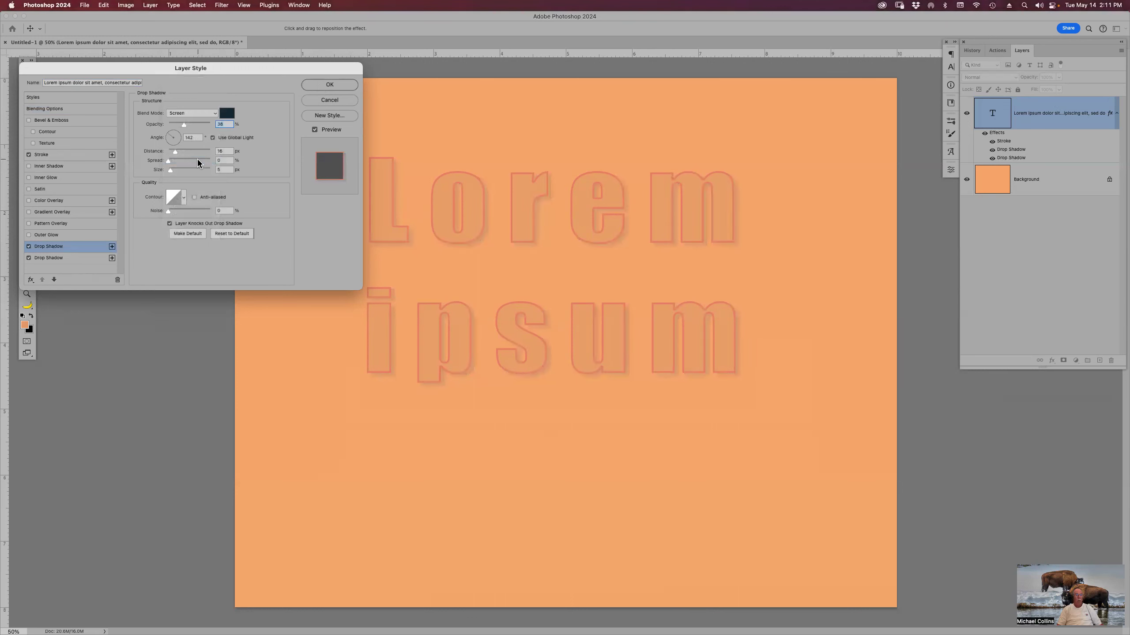
click(212, 114)
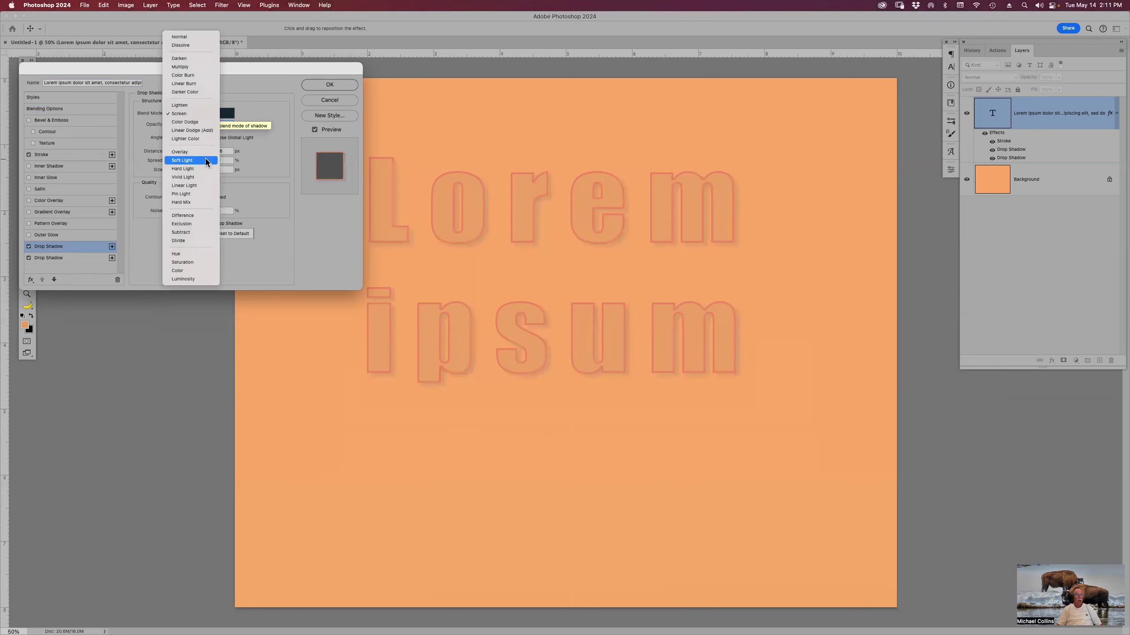
click(205, 160)
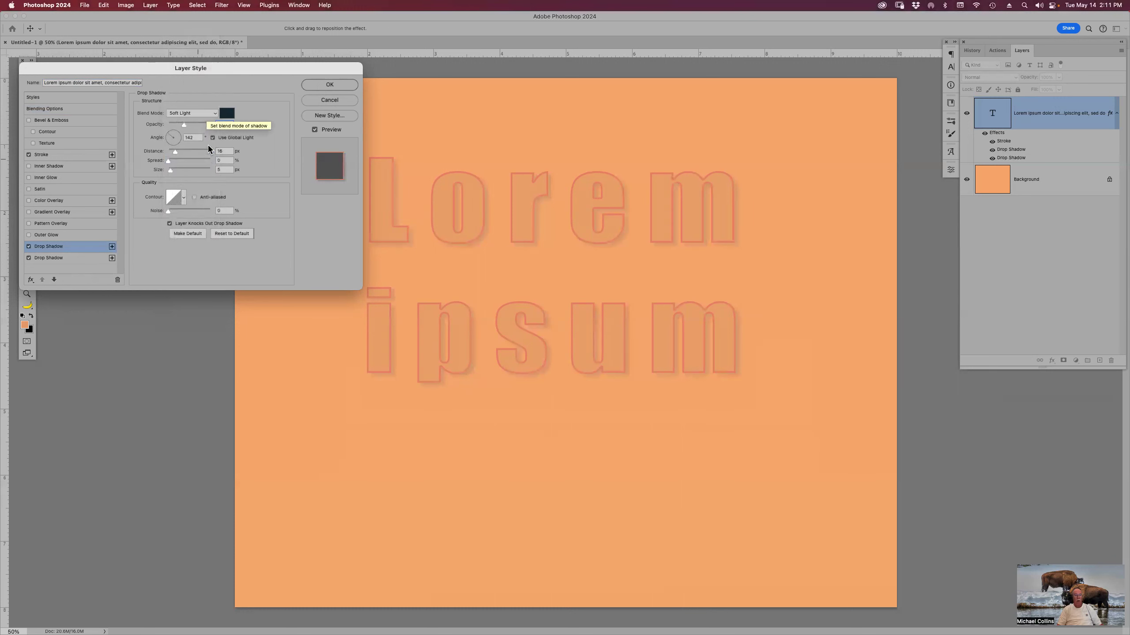
click(220, 125)
drag(184, 124, 212, 125)
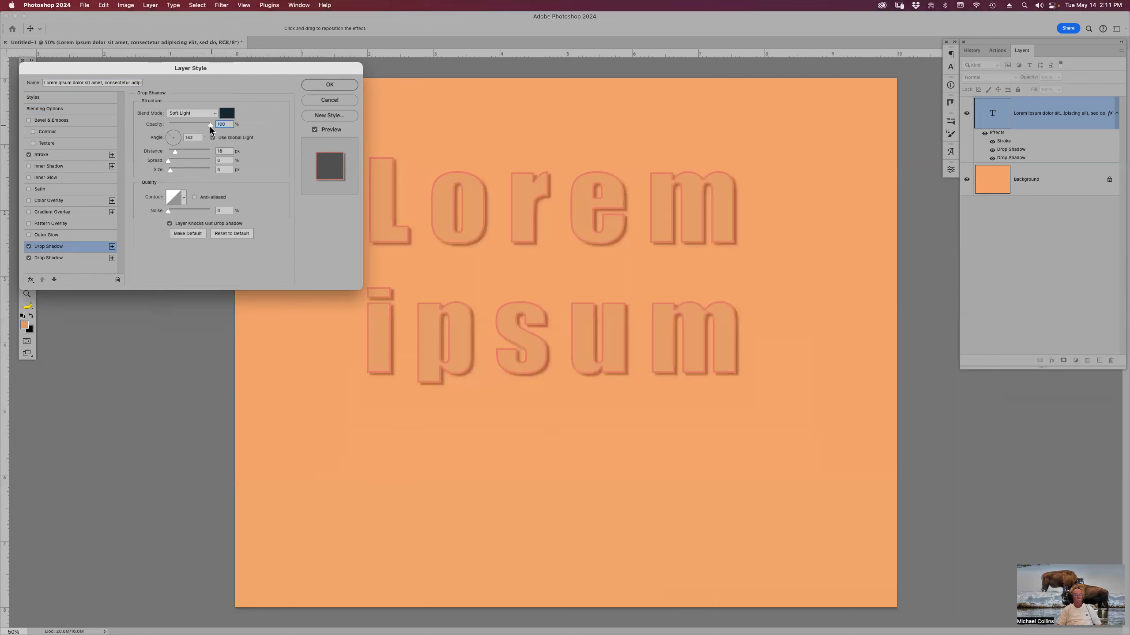
click(189, 124)
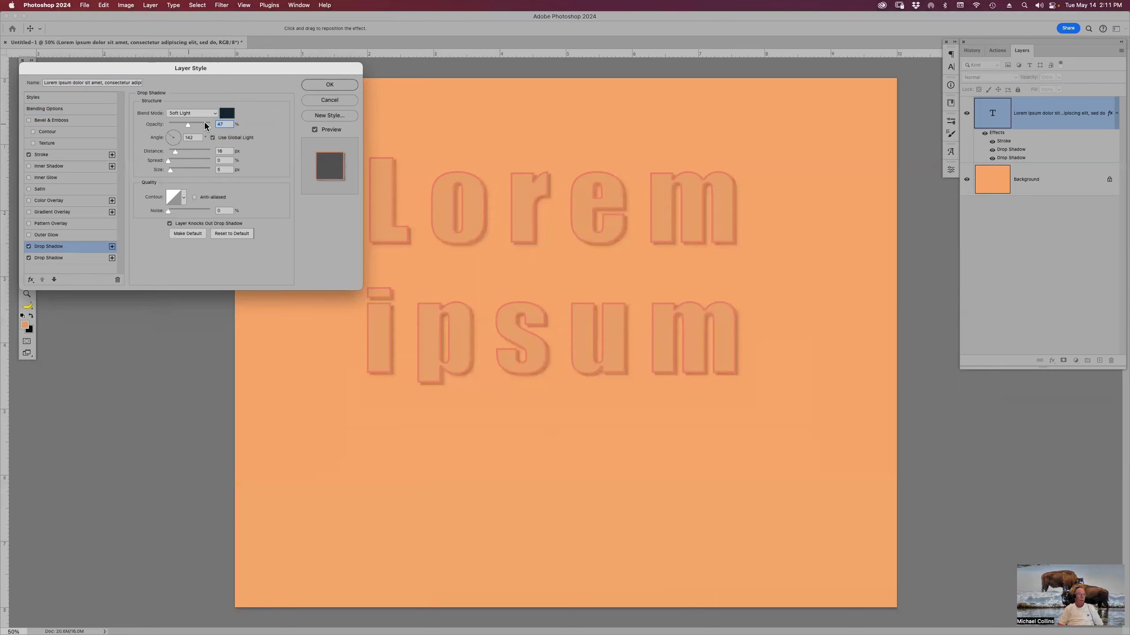
click(315, 85)
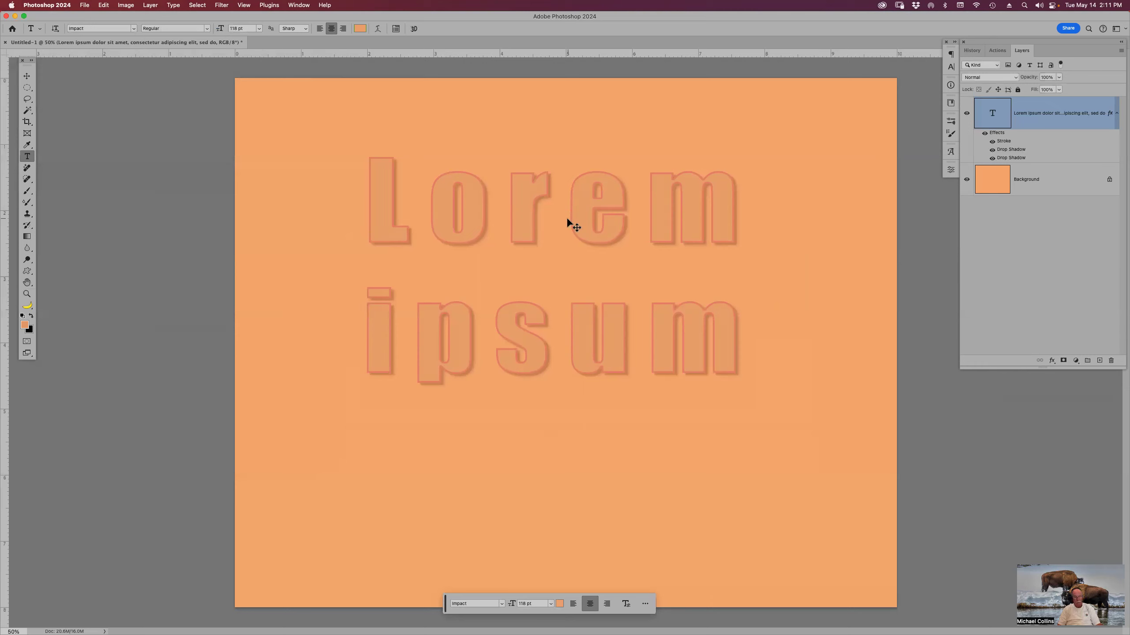
Cancel closing Untitled-1 and revert it to the blank New history state.
key(super+w)
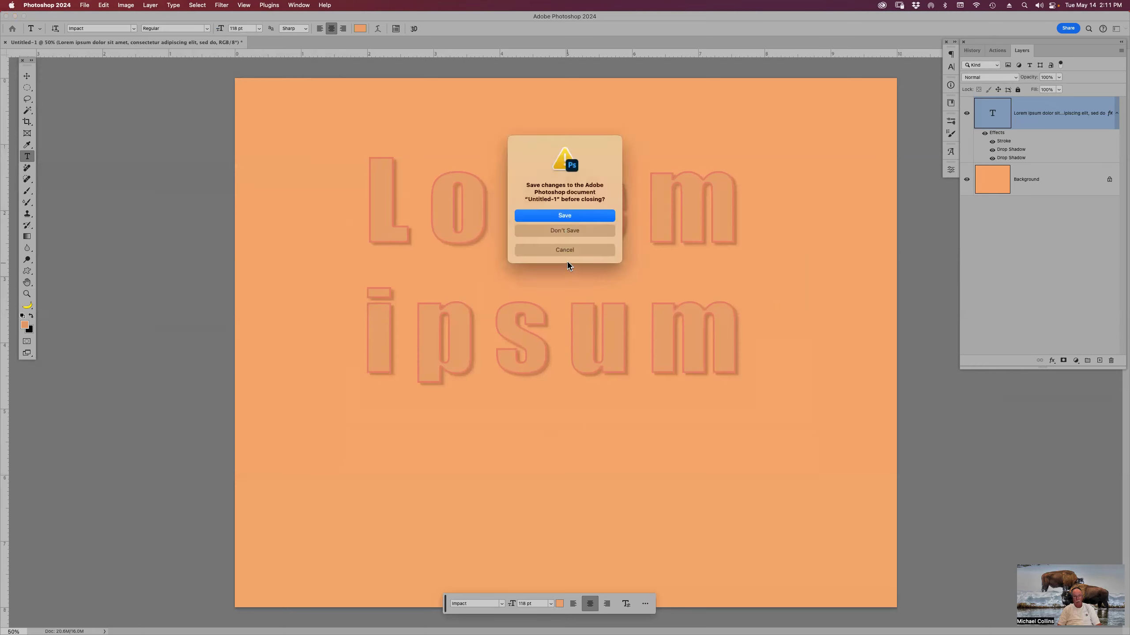
click(568, 250)
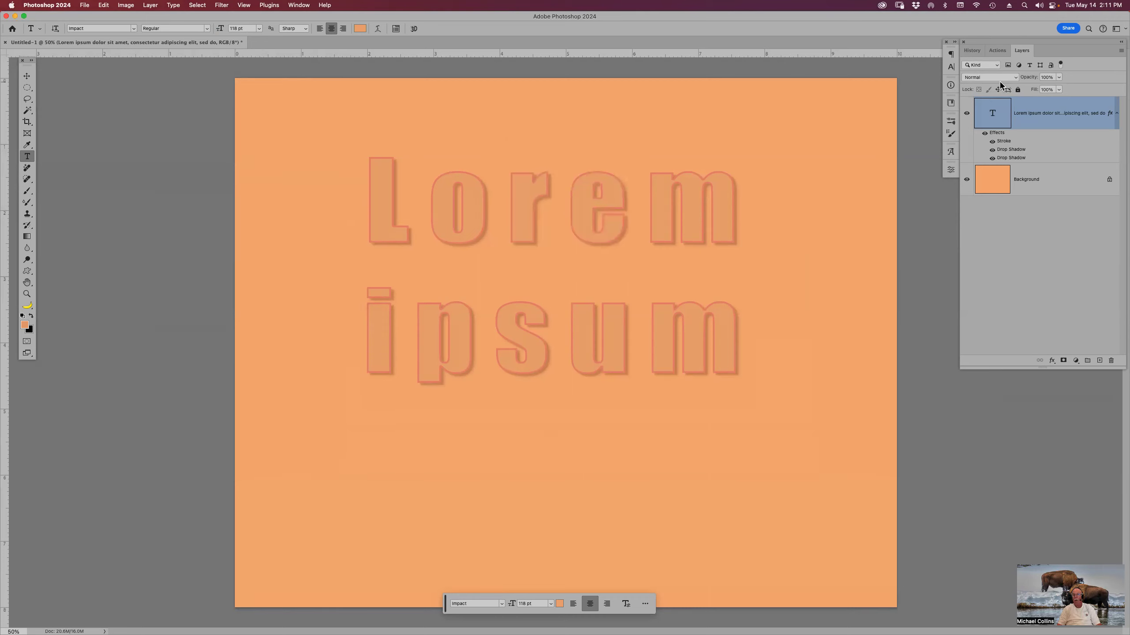
click(973, 51)
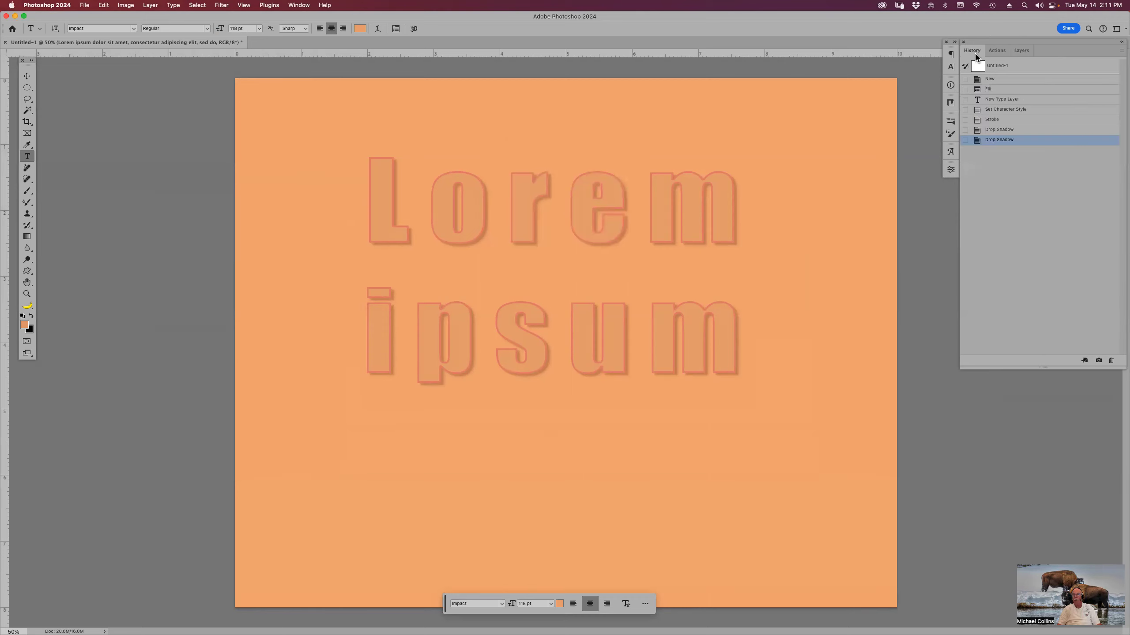
click(992, 79)
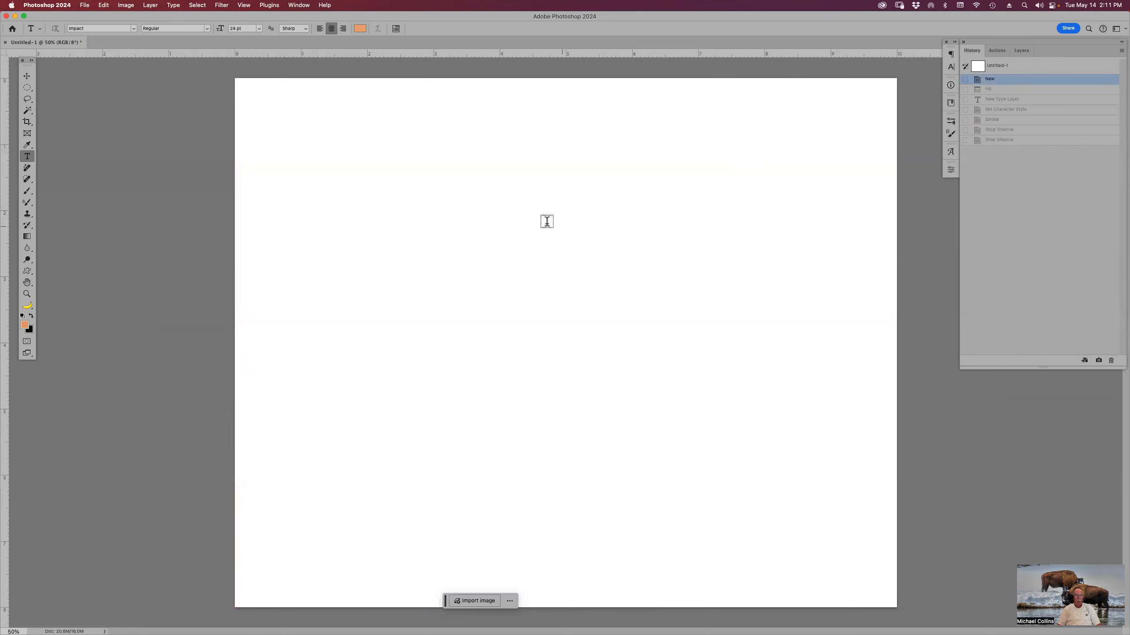
click(27, 271)
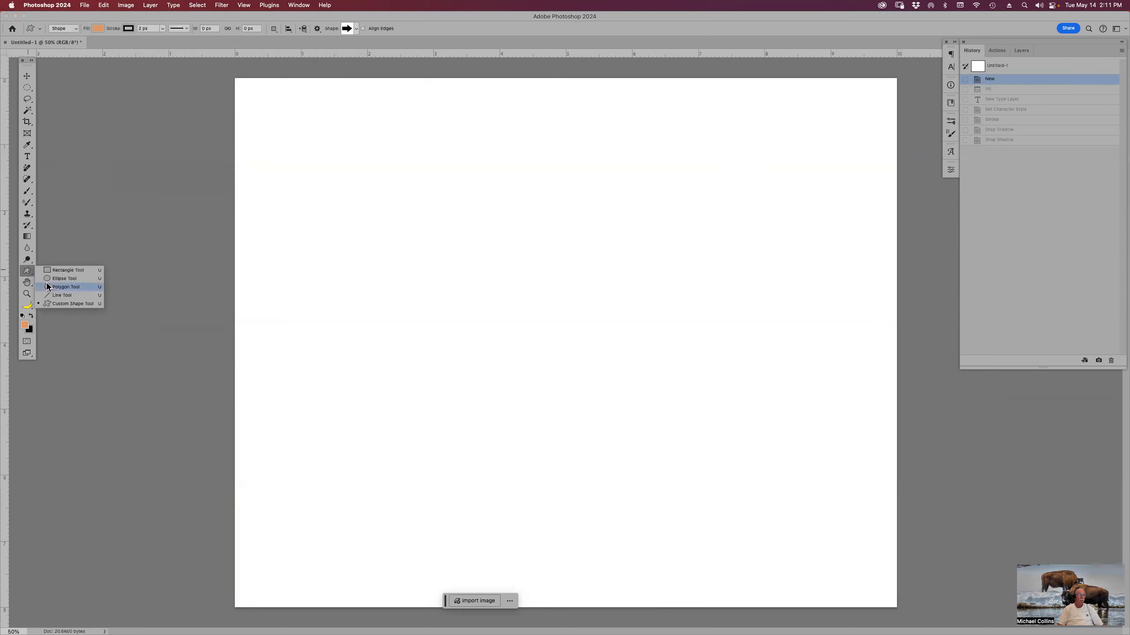
Close the Shapes panel group from its options menu.
click(66, 305)
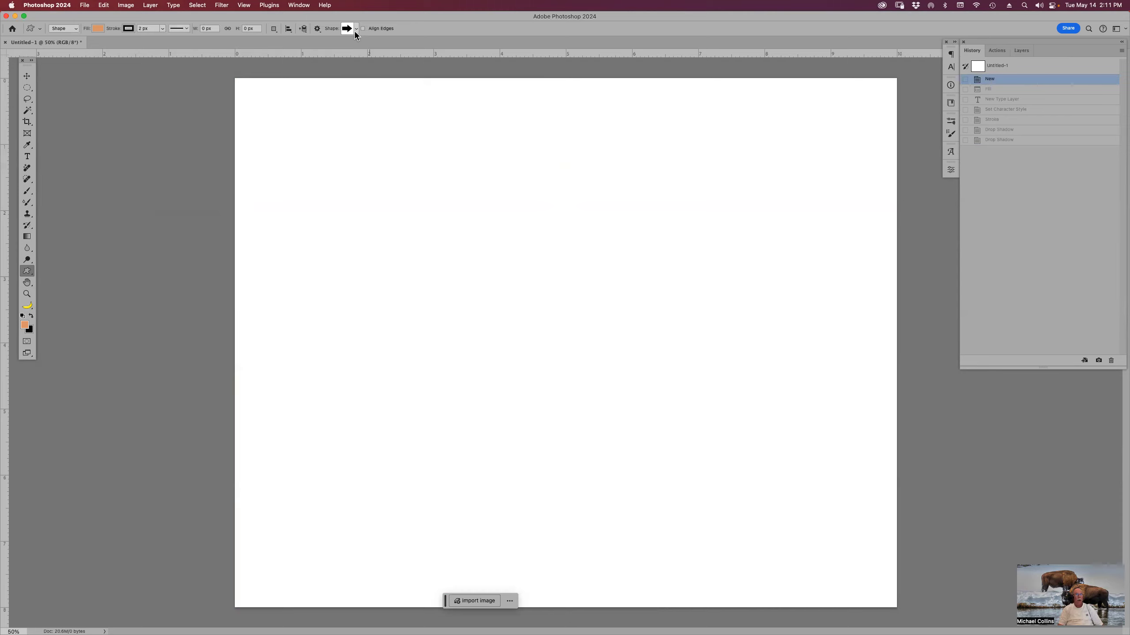
click(298, 6)
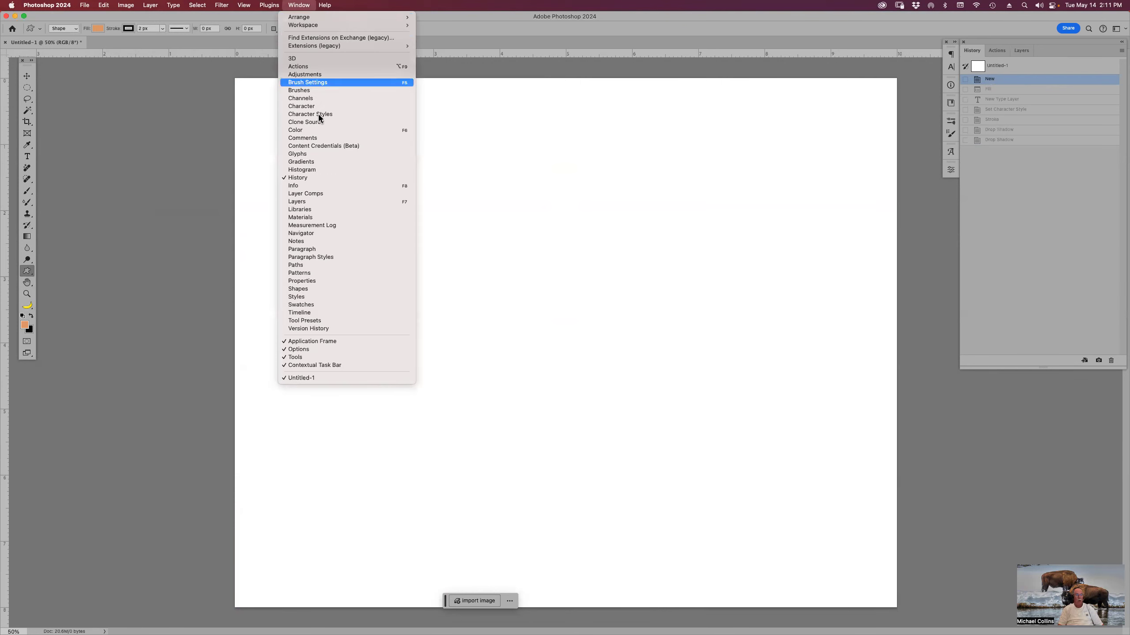
click(327, 290)
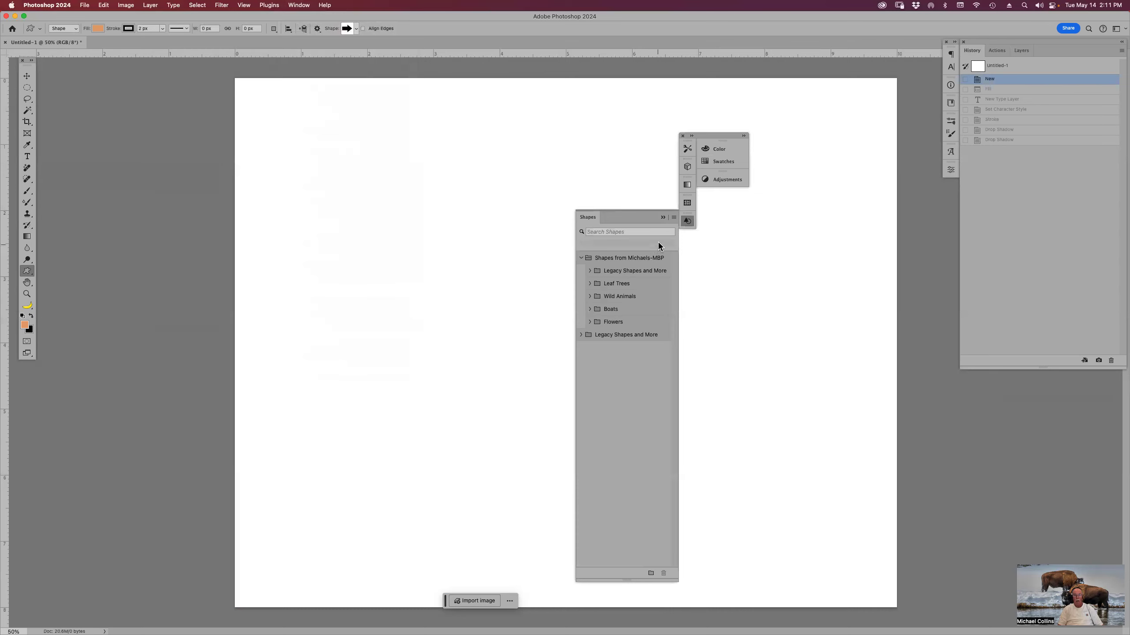
click(674, 218)
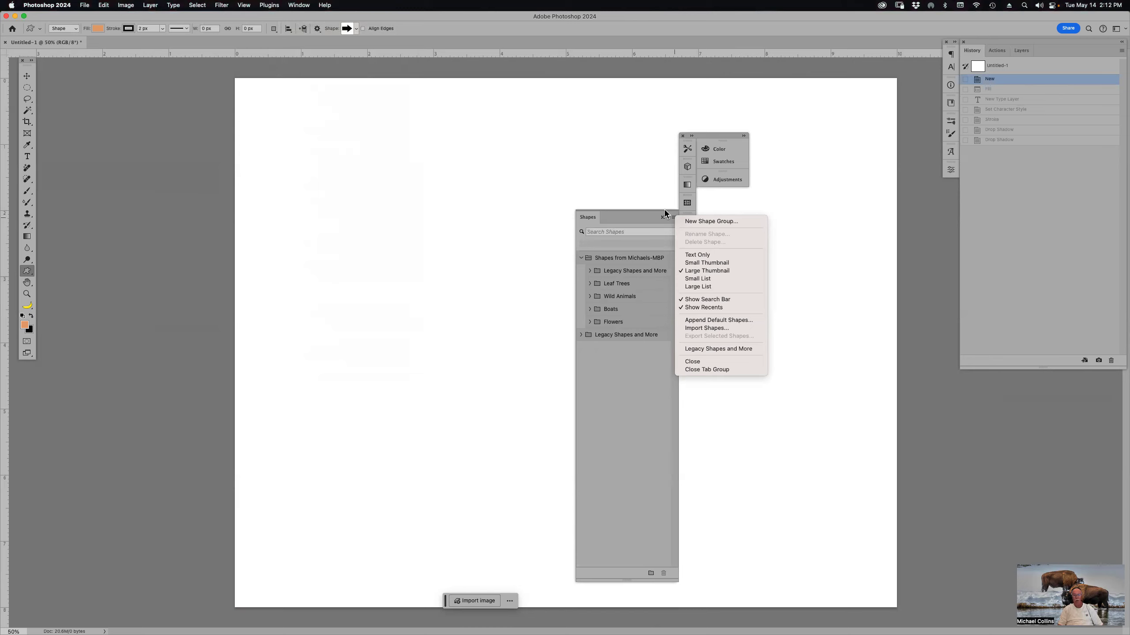
click(711, 370)
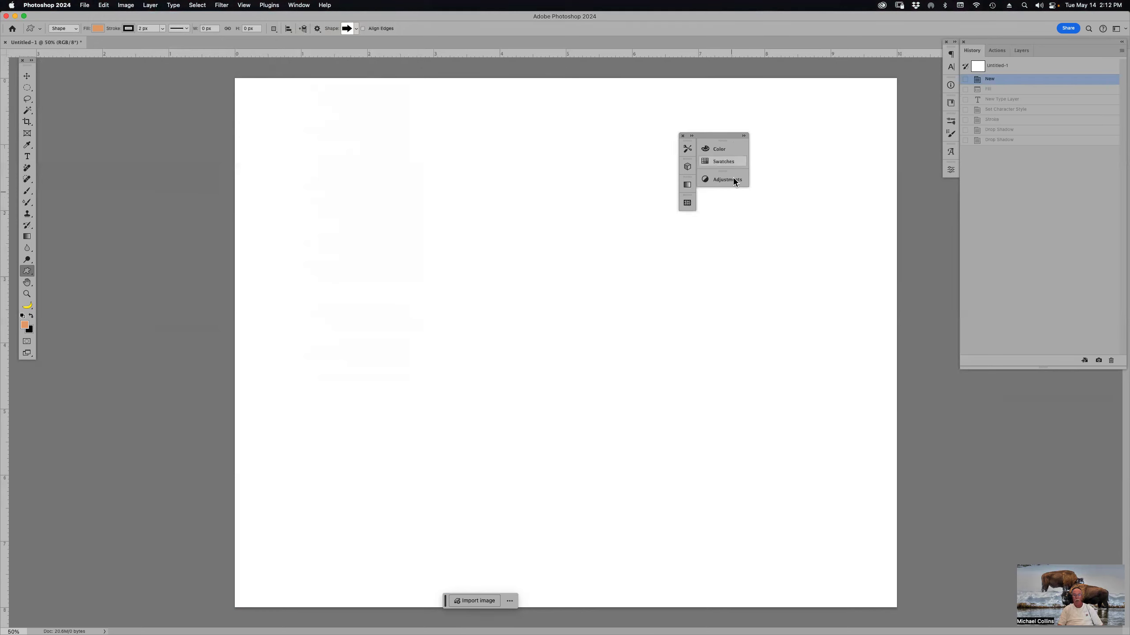
Close the Color/Swatches and Adjustments panel groups and the leftover floating icon strip.
click(743, 136)
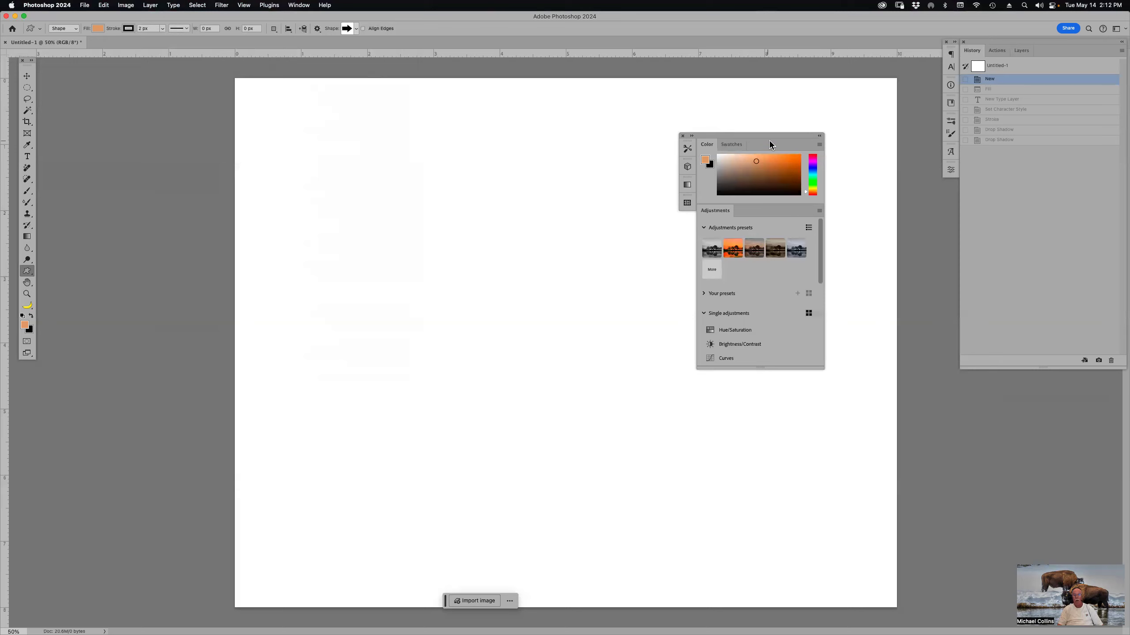
click(820, 144)
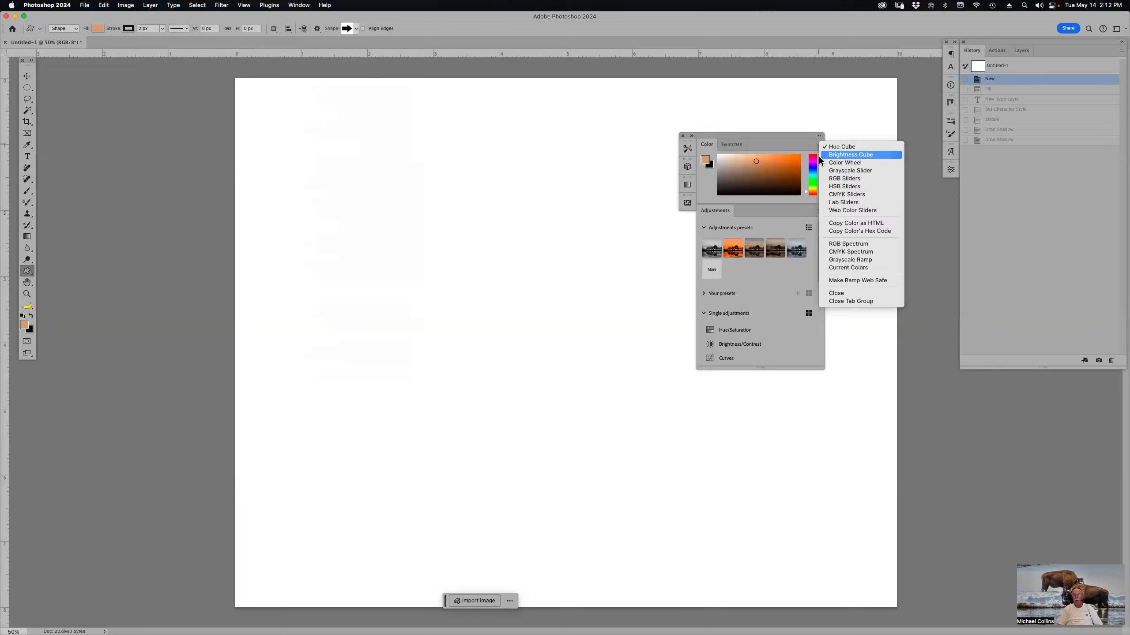
click(847, 302)
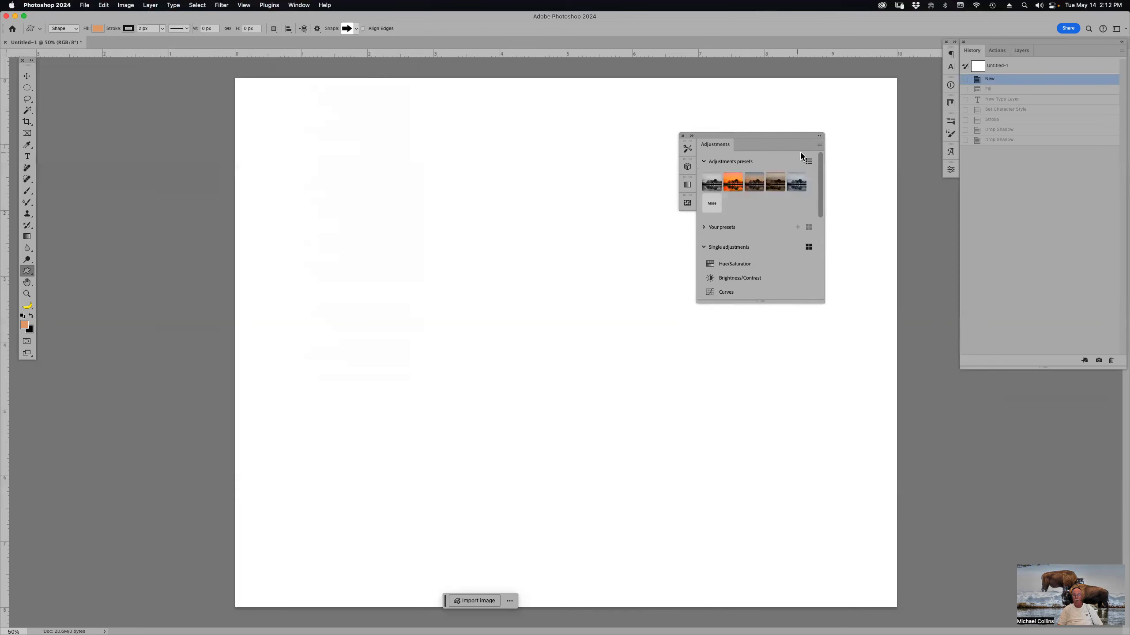
click(820, 145)
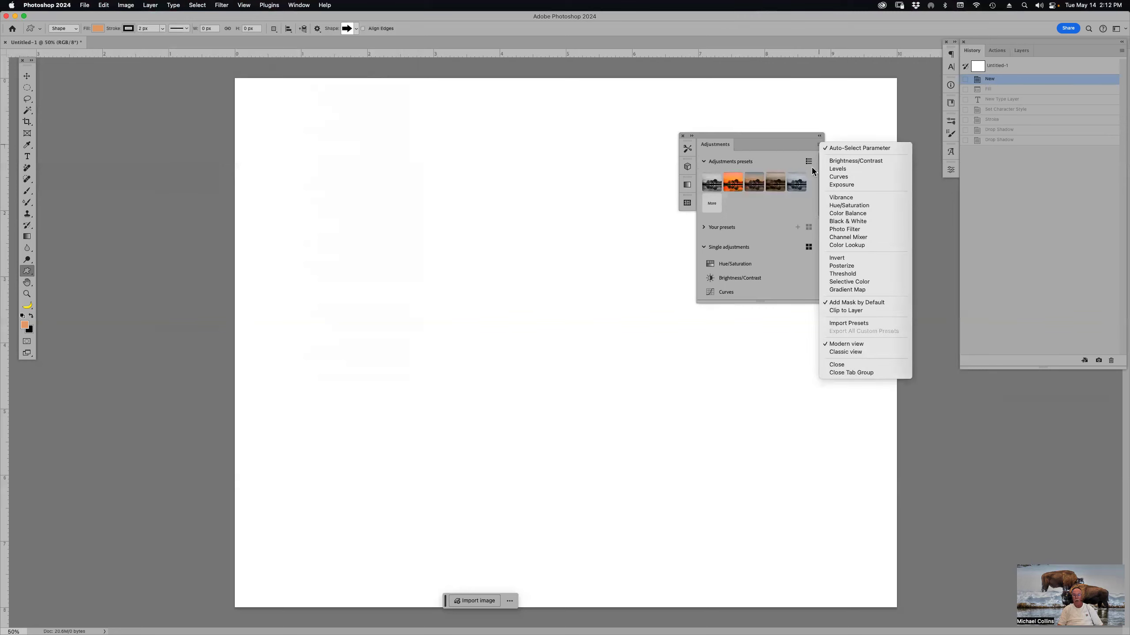
click(838, 365)
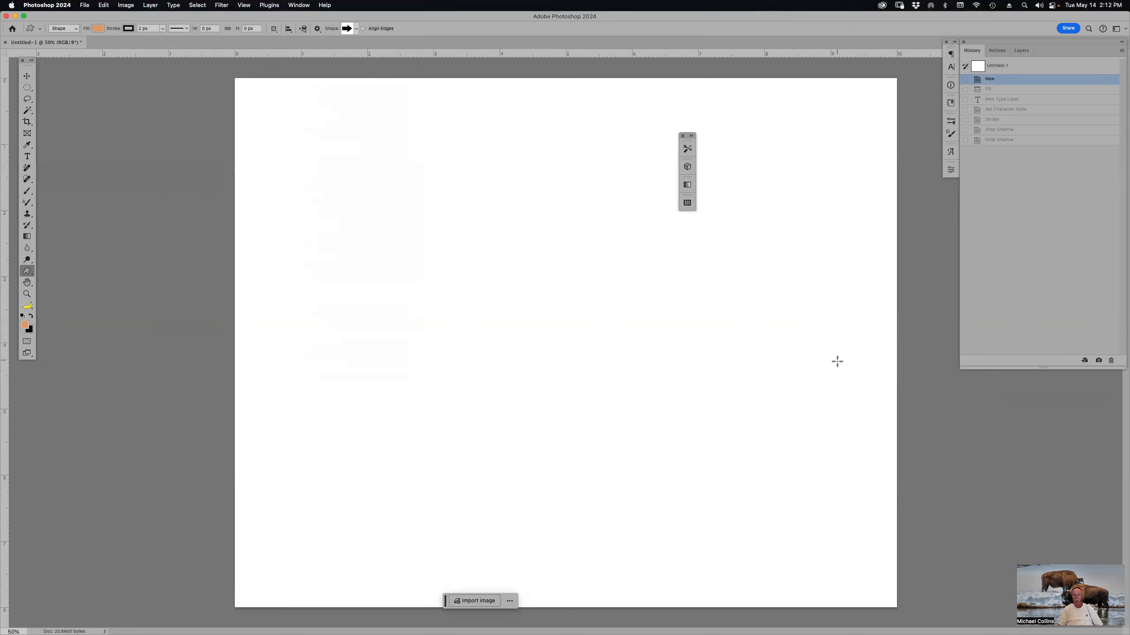
click(683, 136)
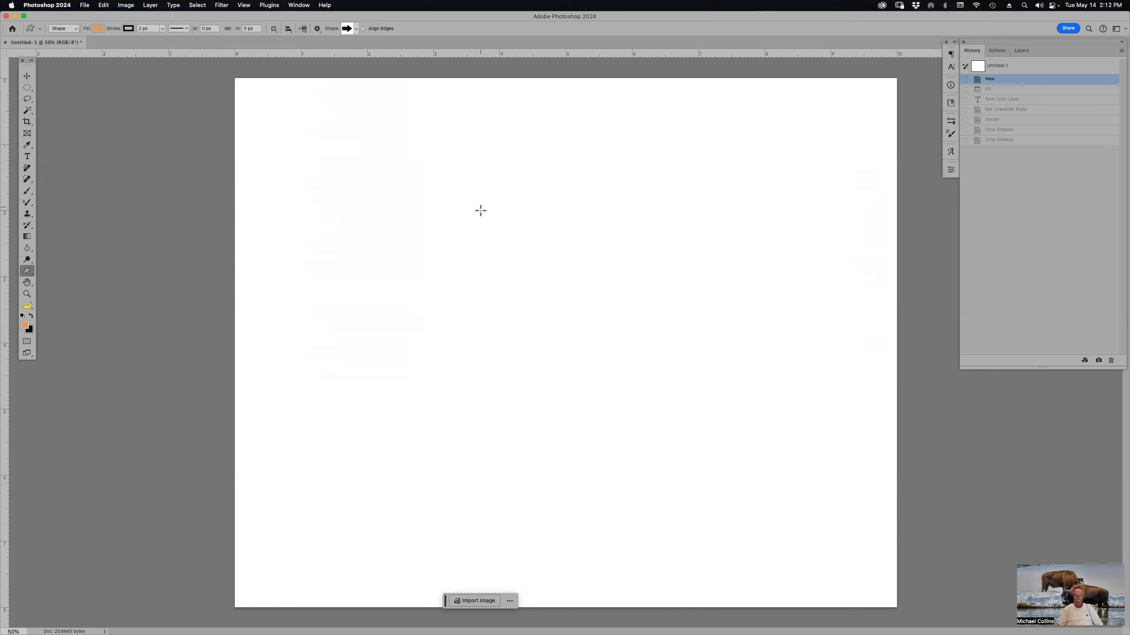
Draw the jagged seal from Legacy Default Shapes > Banners and Awards, about 2.83 inches square.
click(355, 29)
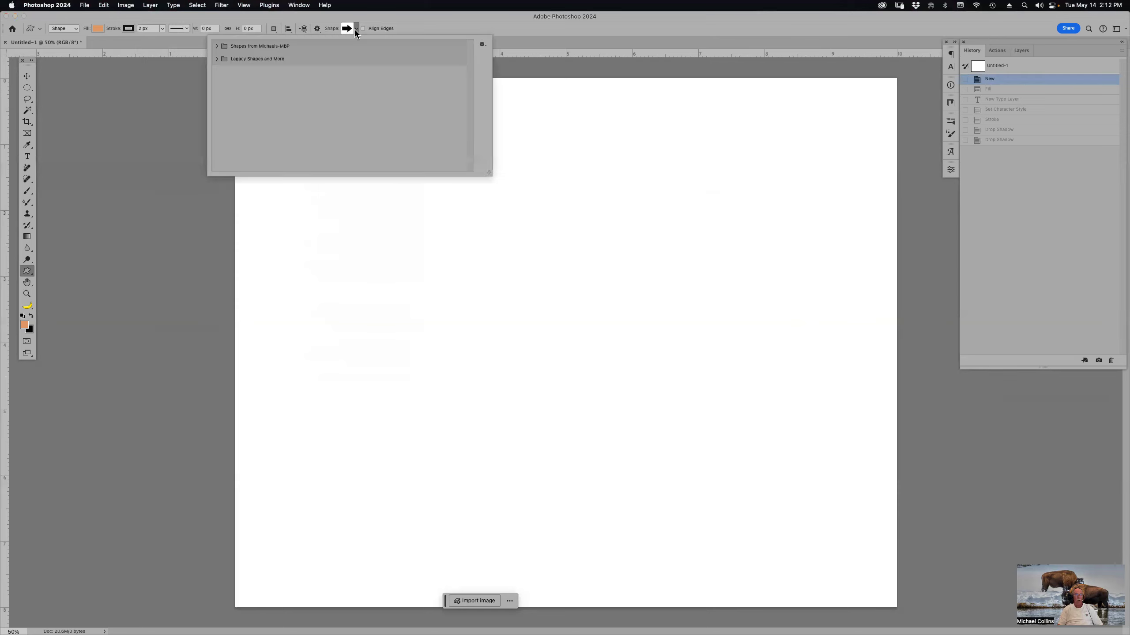
click(217, 59)
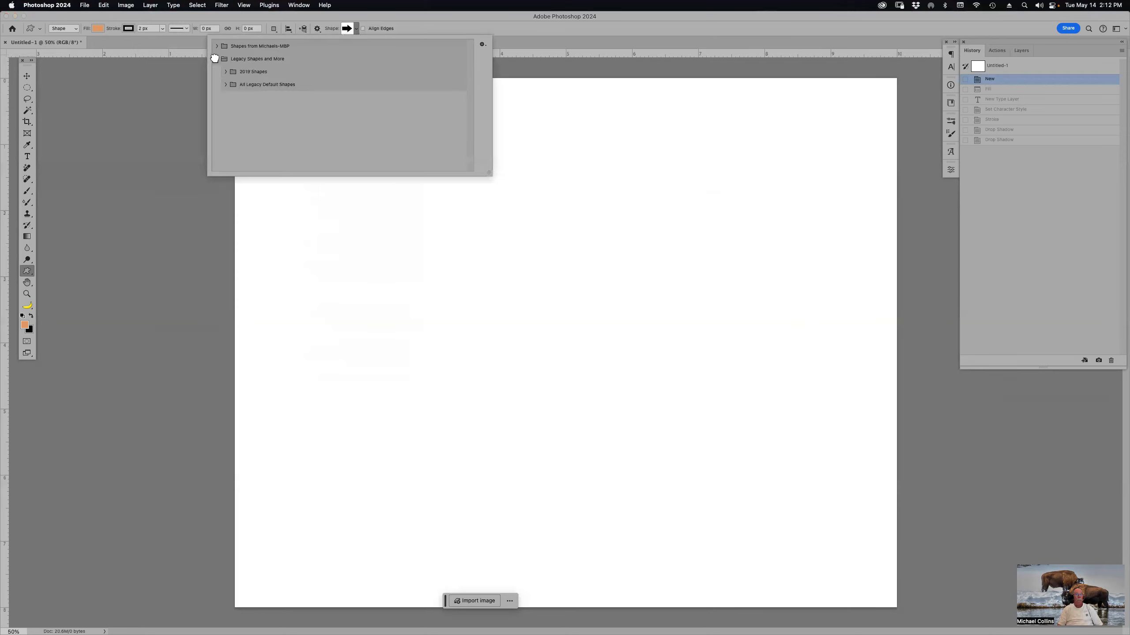
click(225, 84)
click(256, 110)
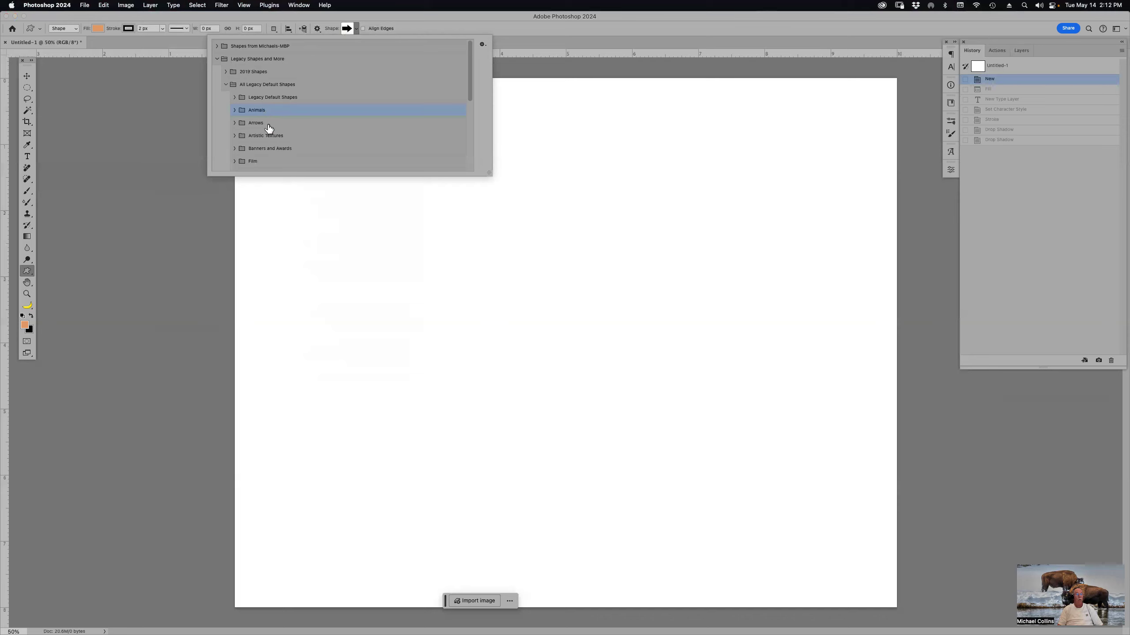
click(233, 135)
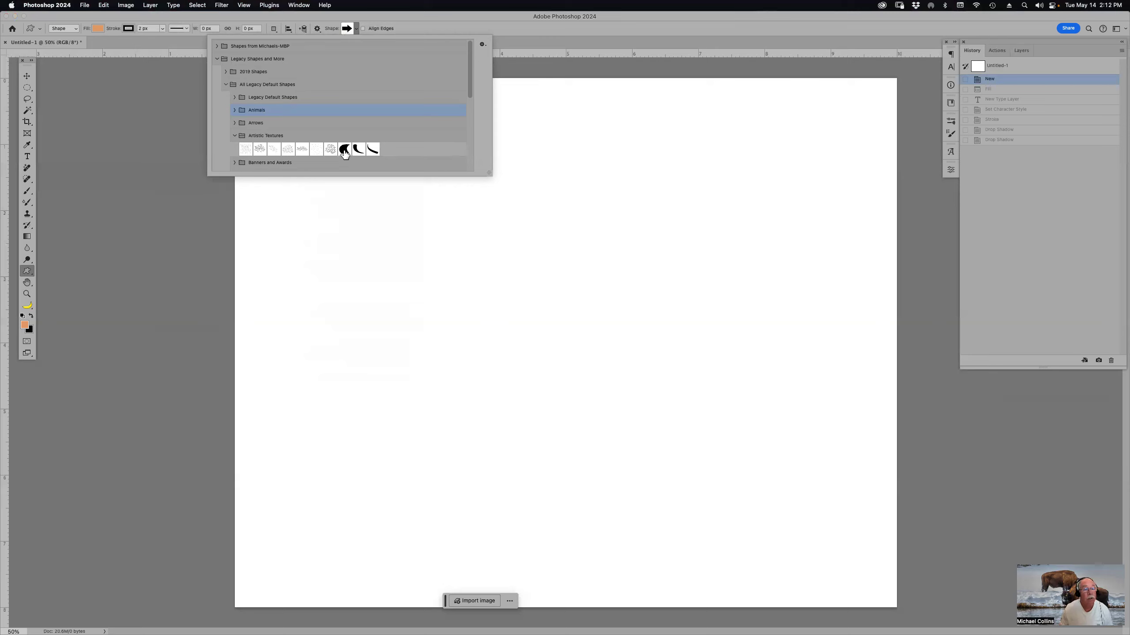
click(234, 163)
scroll(334, 124, down, 2)
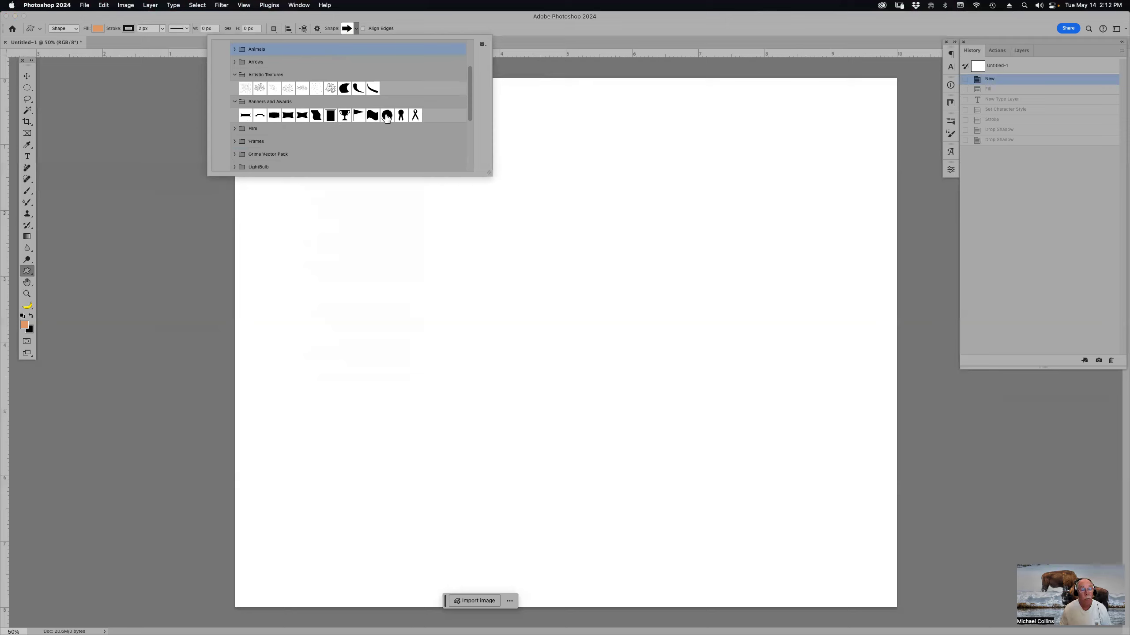
drag(386, 120, 388, 118)
drag(464, 252, 566, 348)
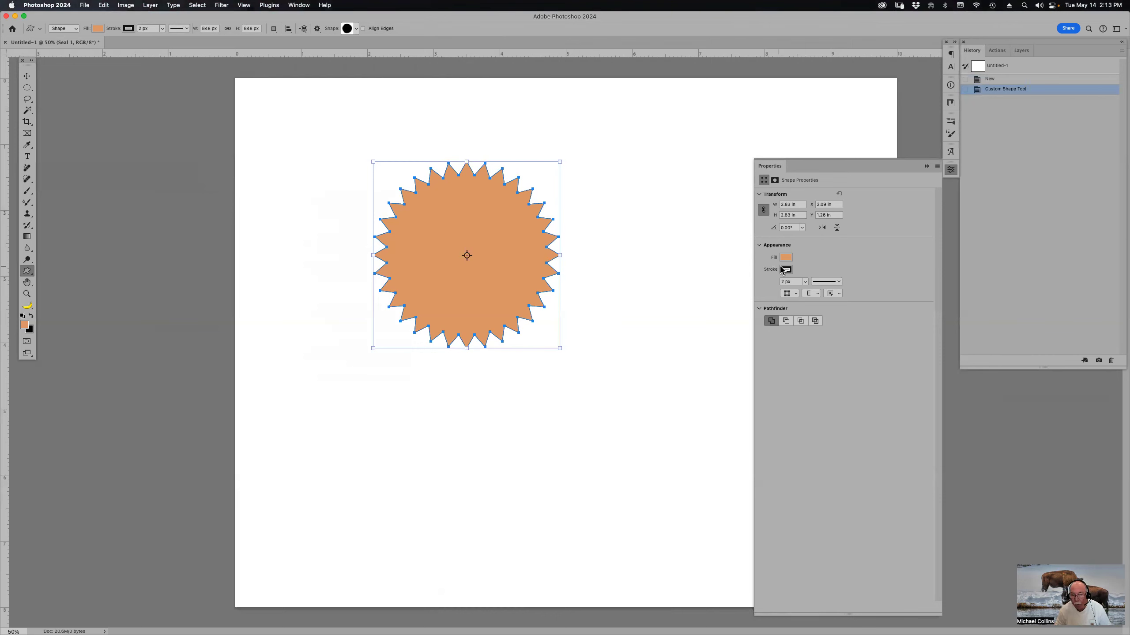
Fill the seal with the recent gold colour, commit it, and show the Layers list.
click(786, 259)
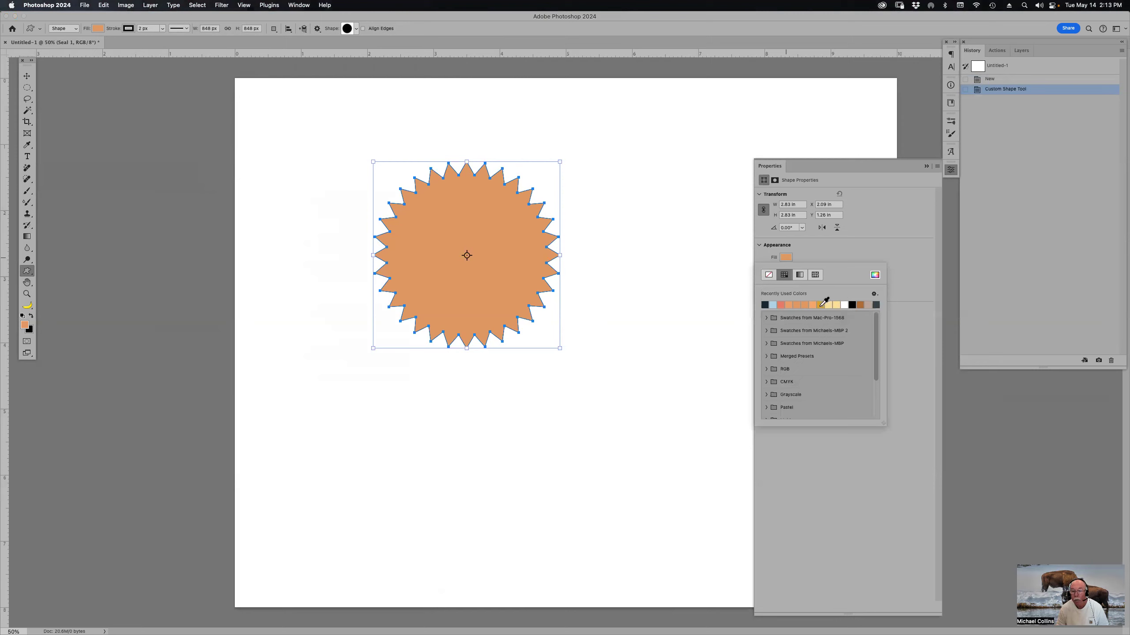
click(822, 305)
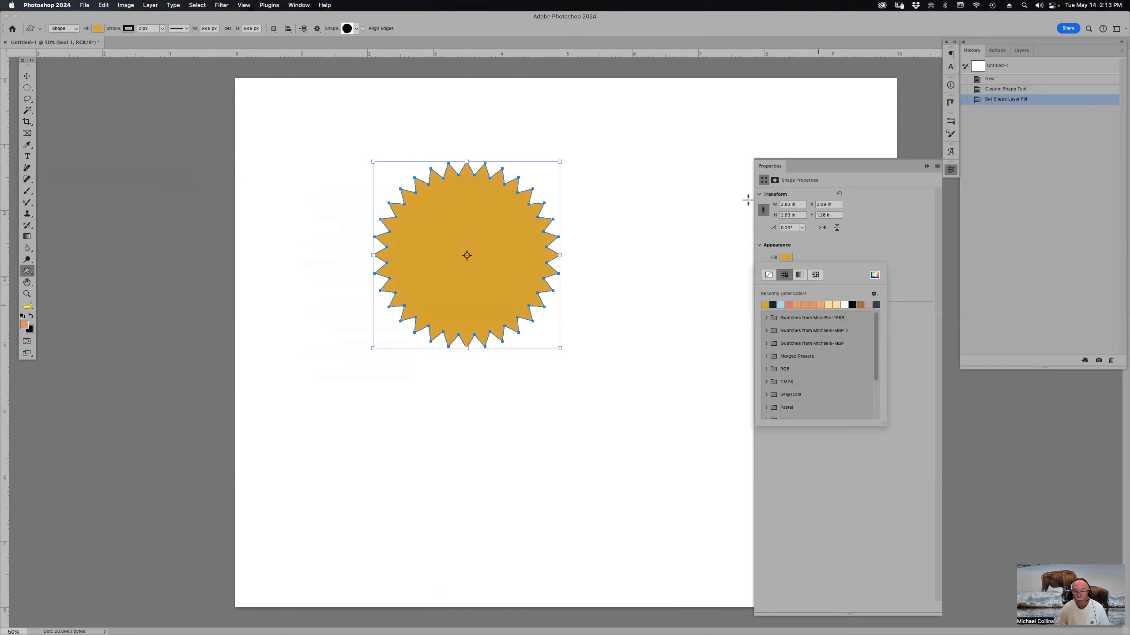
click(773, 168)
key(Return)
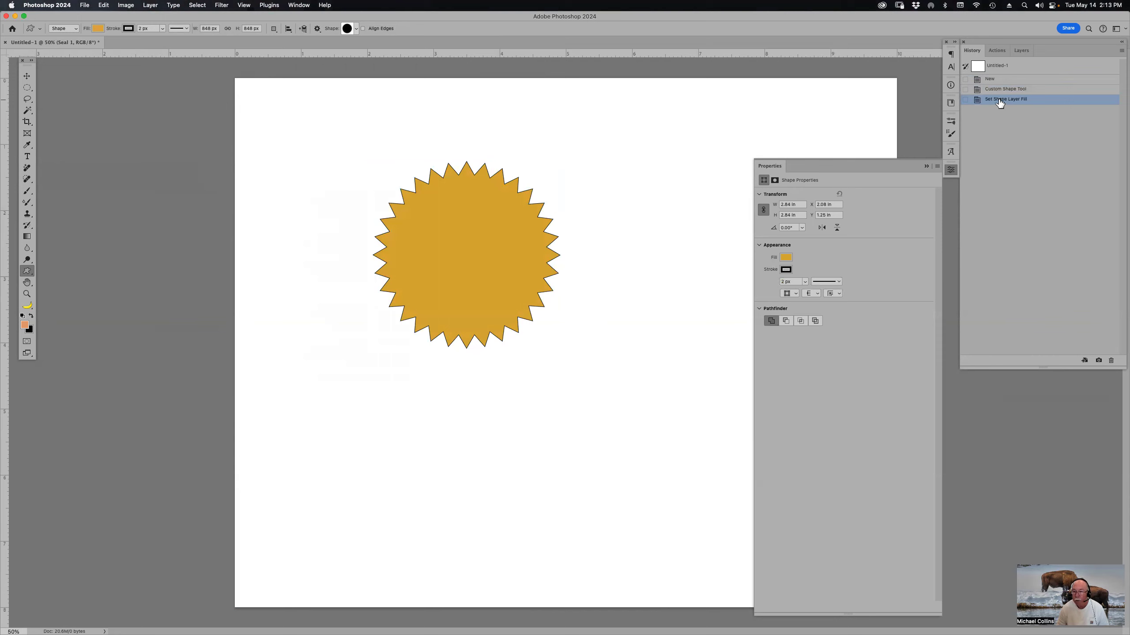
click(1020, 51)
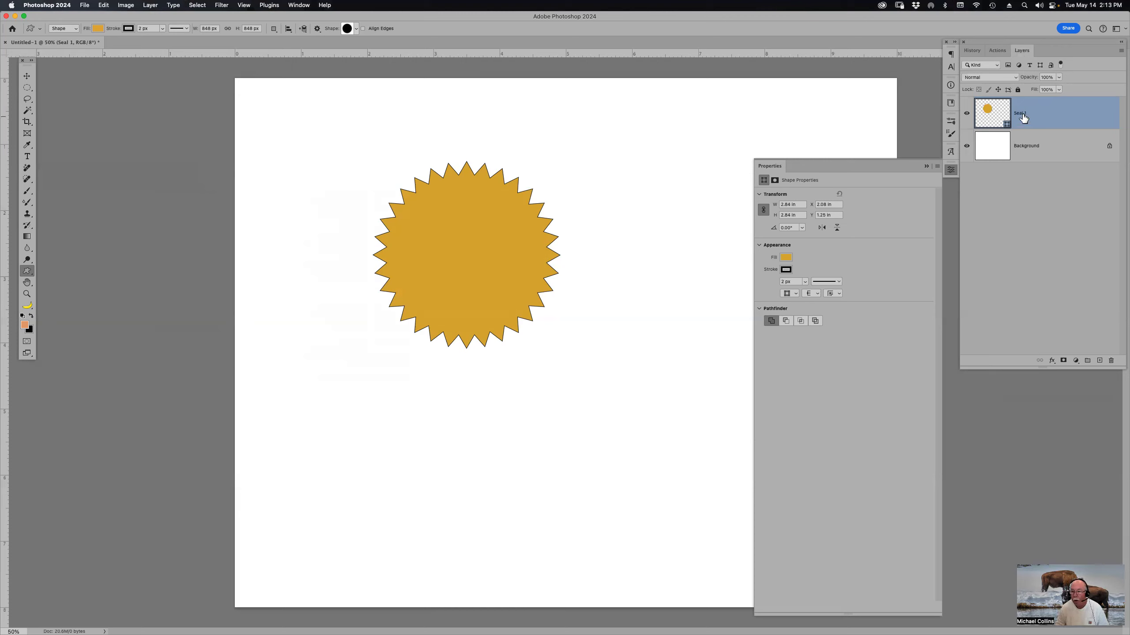
Load the Seal 1 outline as a selection and duplicate the layer with Cmd+J.
super+click(988, 111)
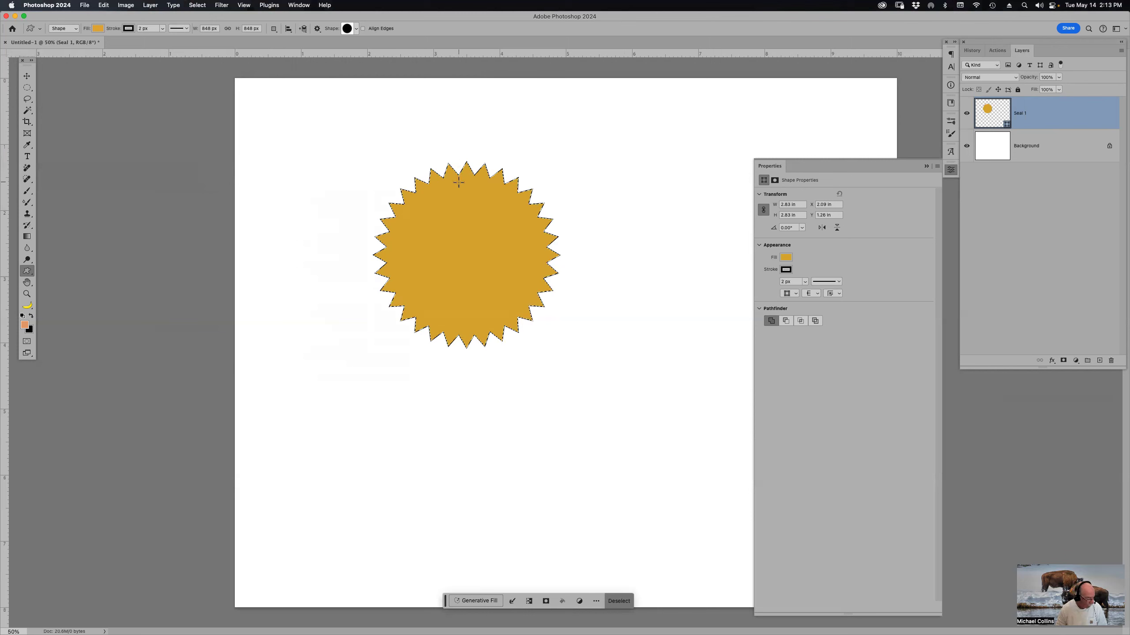
click(103, 5)
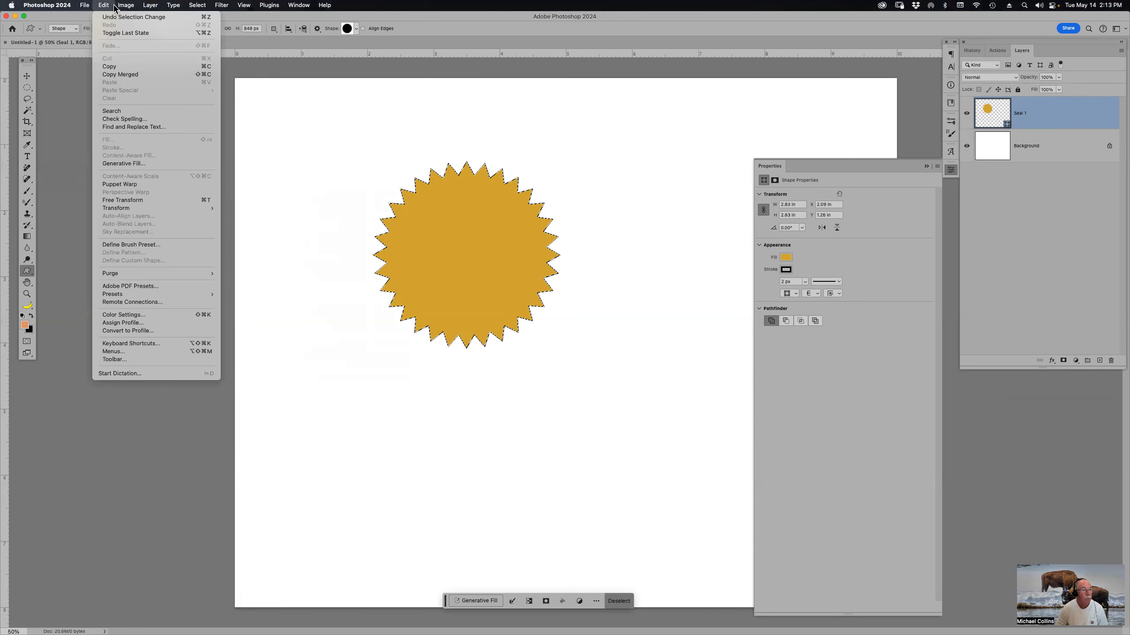
mouse_move(119, 7)
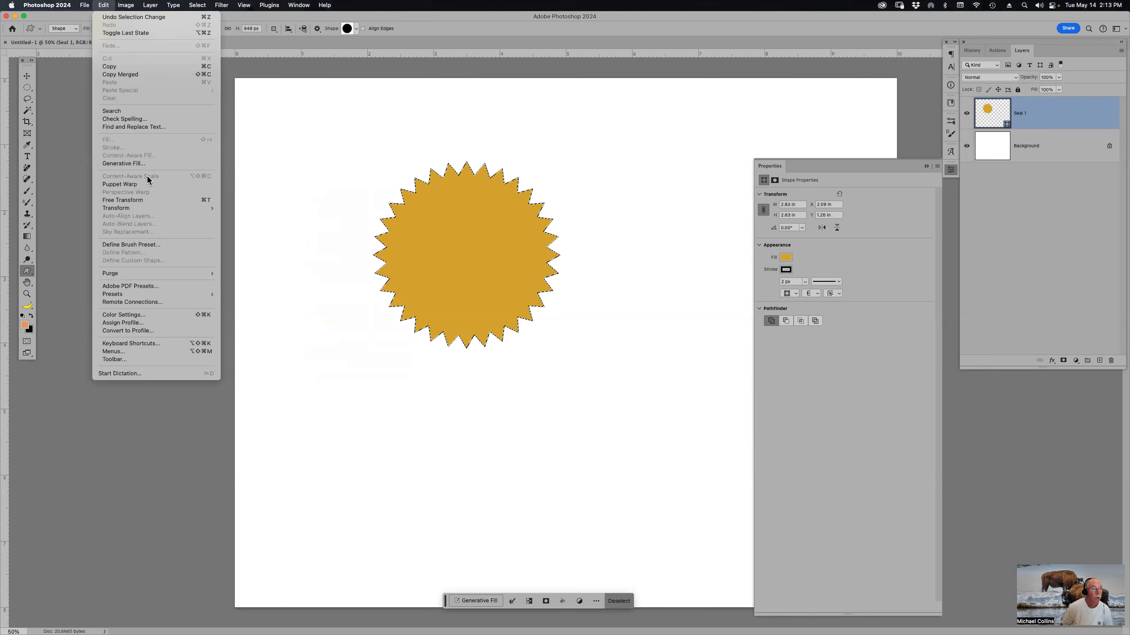
click(420, 34)
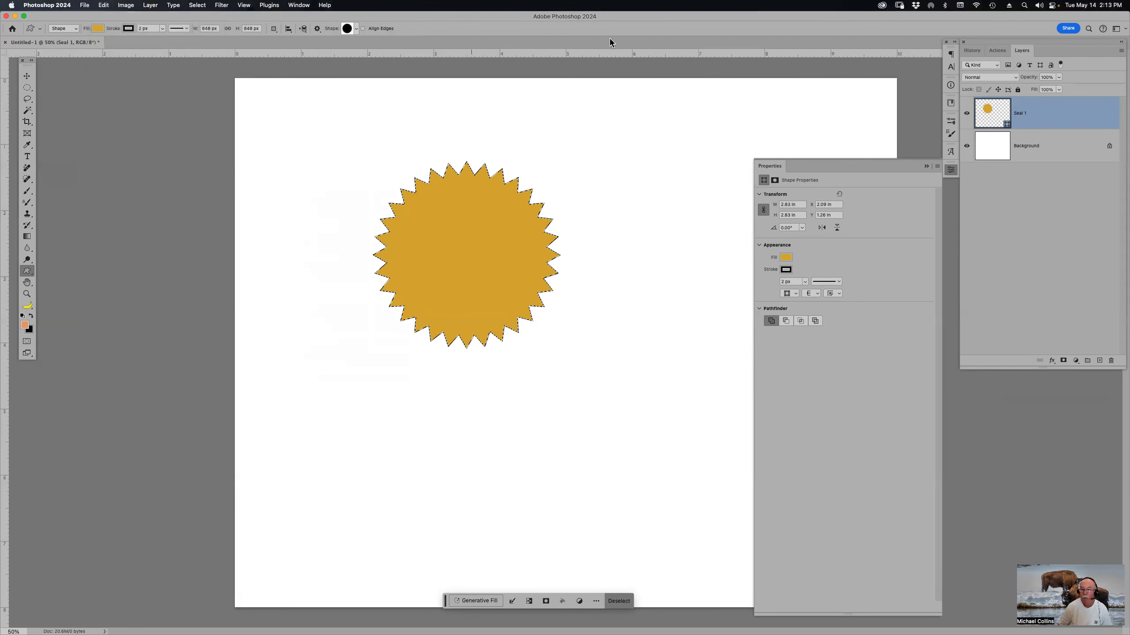
key(super+j)
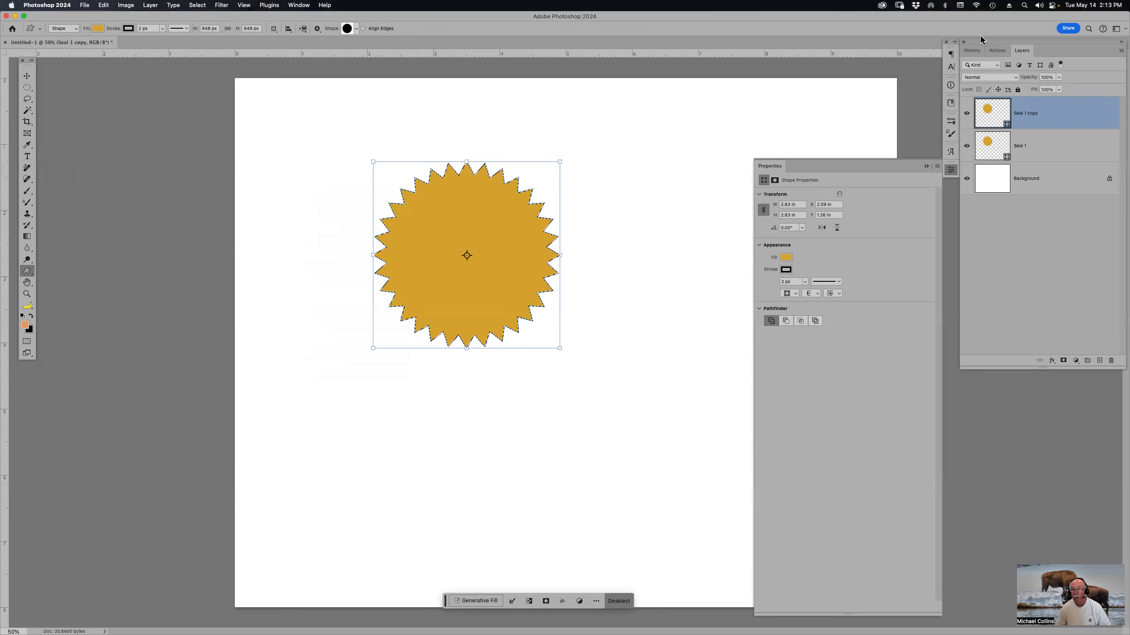
Rasterize the Seal 1 copy layer into a pixel layer.
right_click(1006, 112)
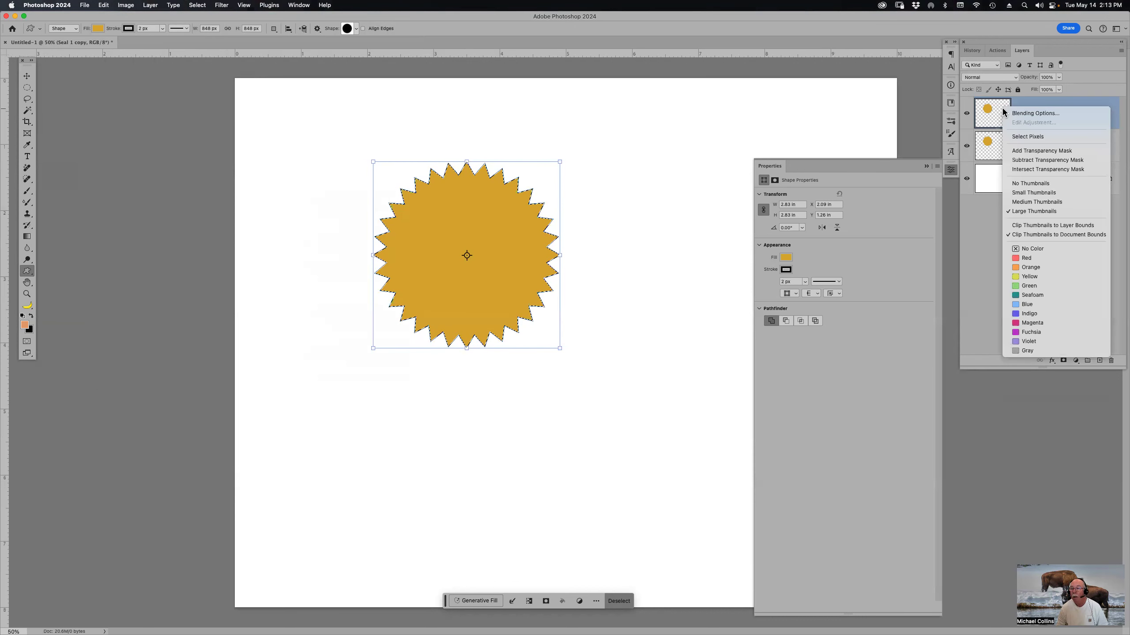
click(1078, 104)
right_click(1078, 115)
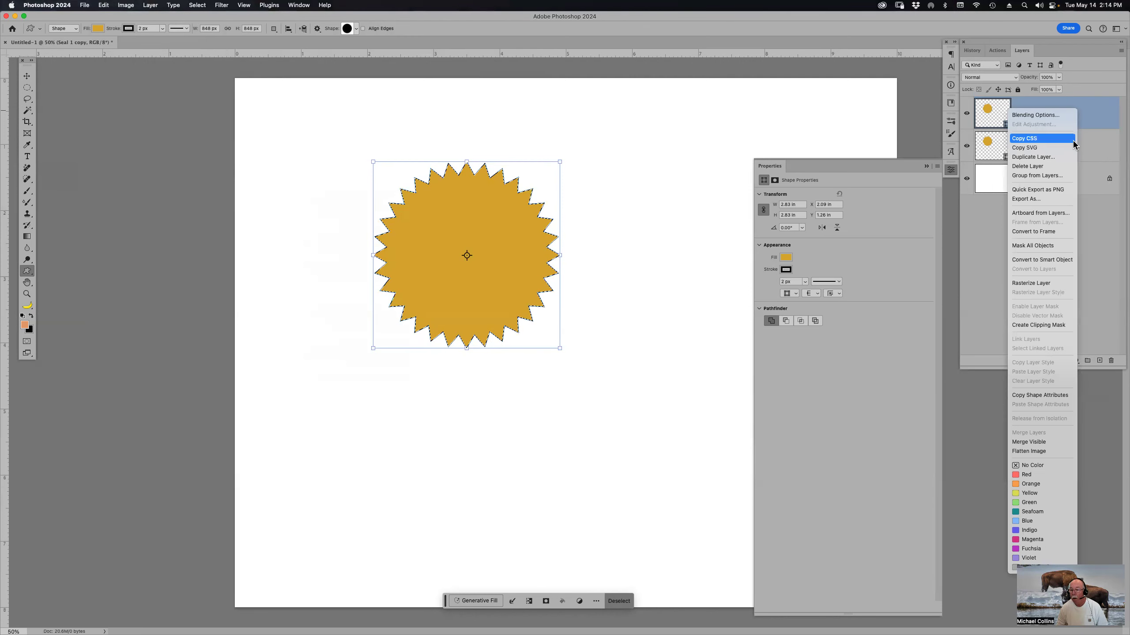
click(1046, 284)
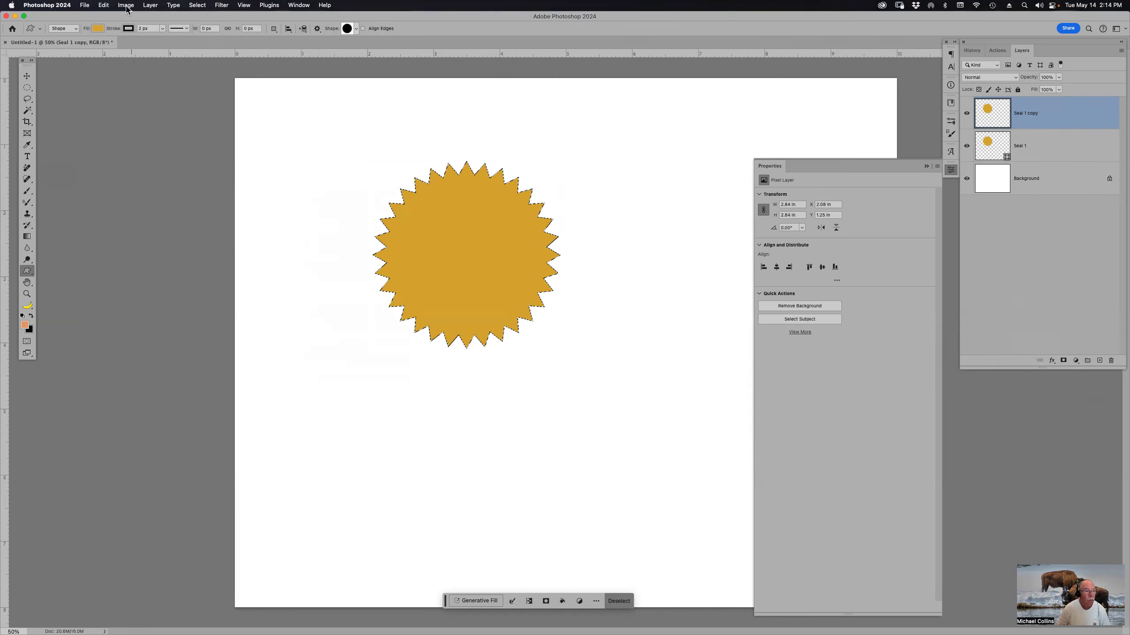
Stroke the seal selection with a 5 px black outline via Edit > Stroke.
click(105, 6)
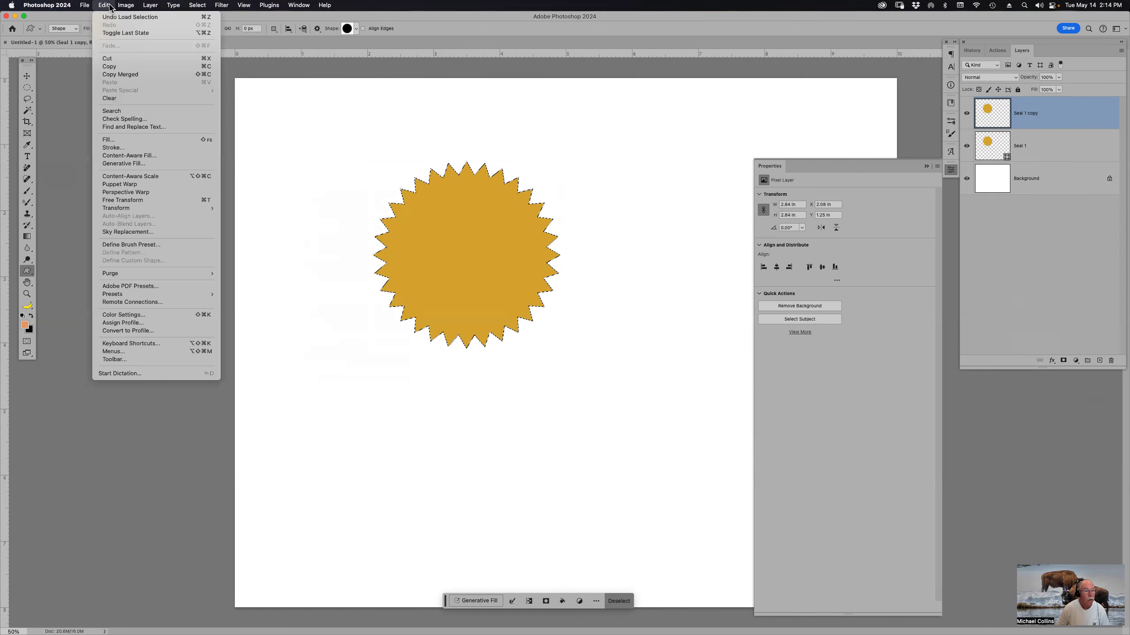
click(122, 150)
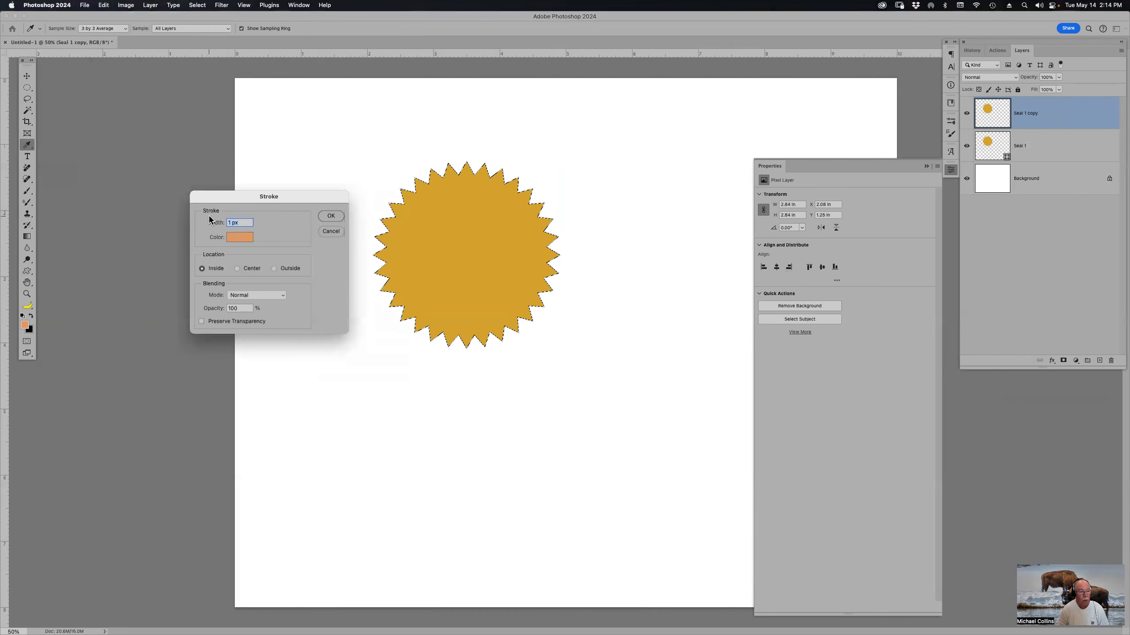
click(239, 237)
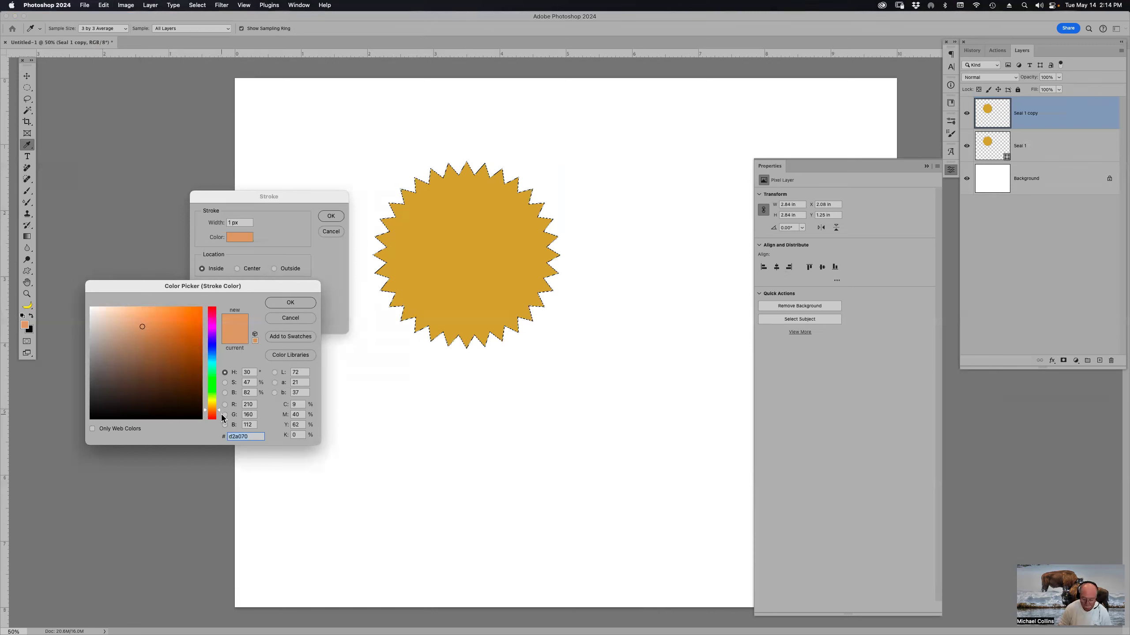
text(000000)
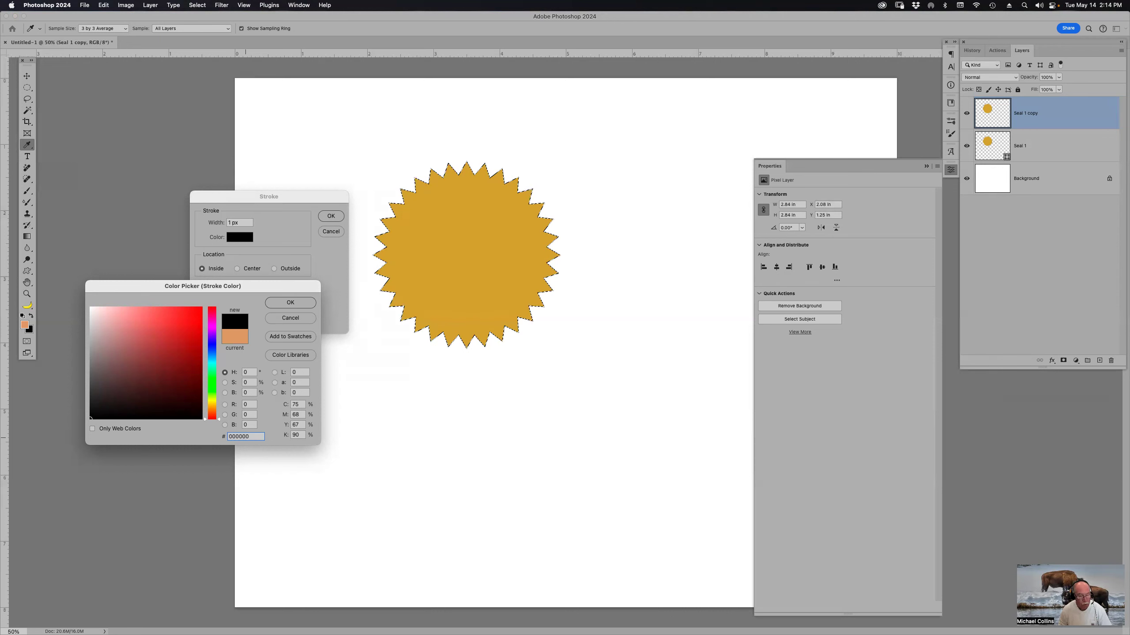
key(Return)
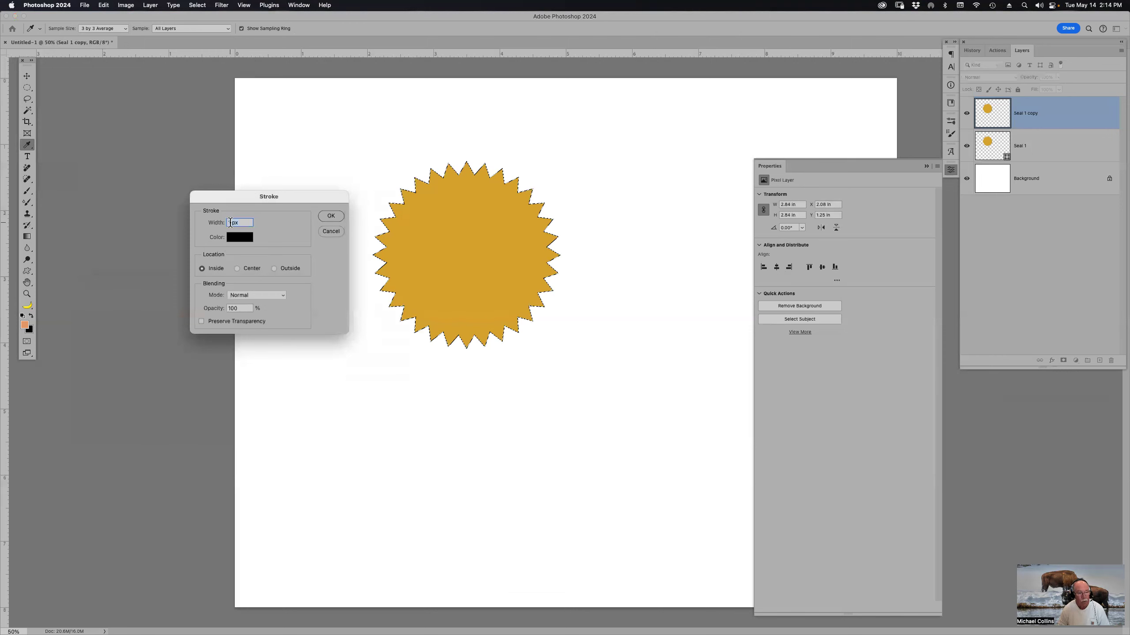
text(5 px)
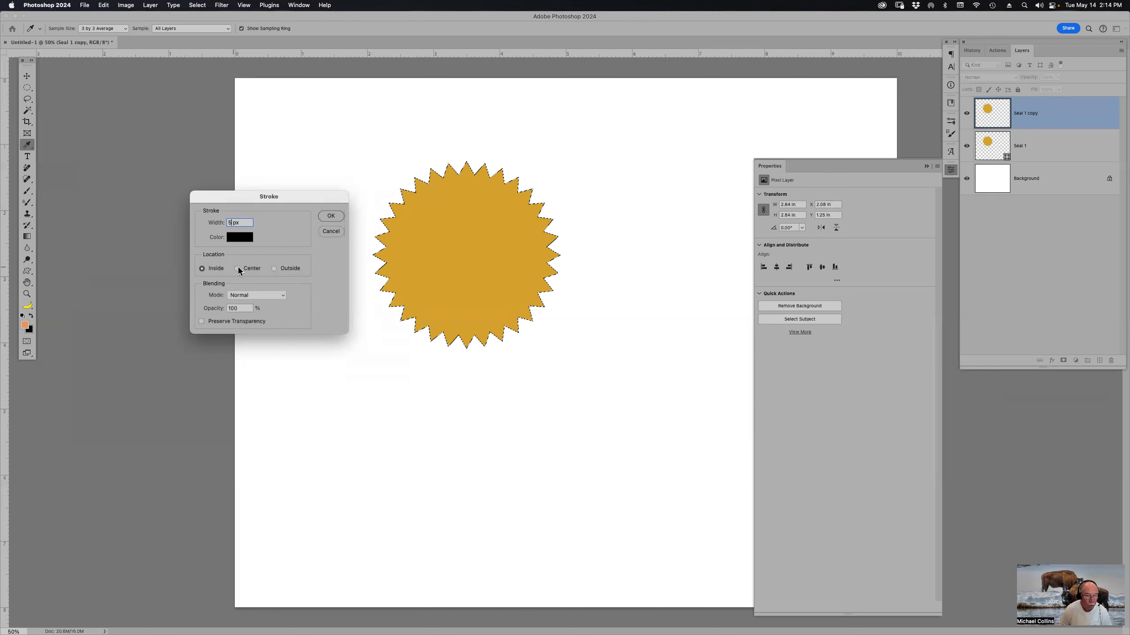
click(323, 217)
key(ctrl+d)
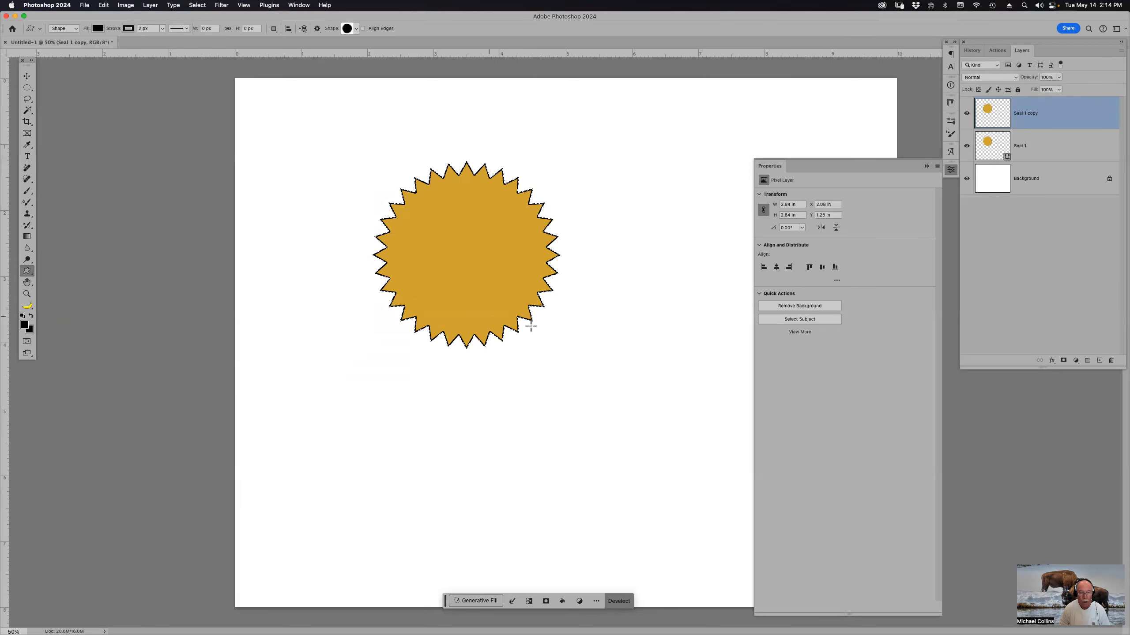
Alt-drag the stroked seal down-right to place a duplicate diagonally from the original.
key(p)
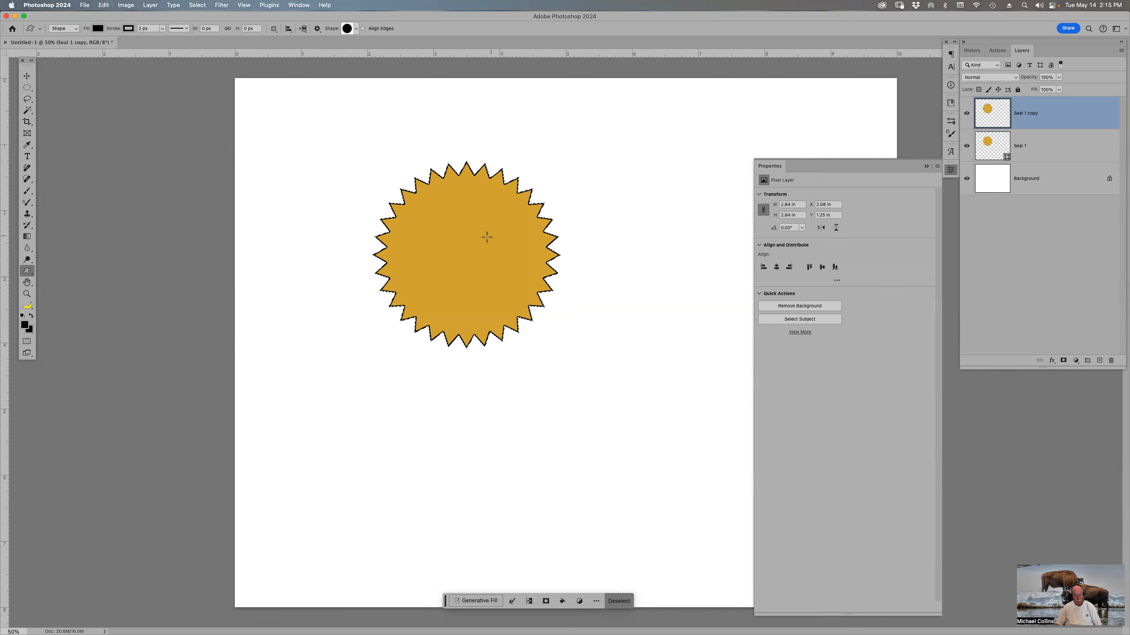
drag(474, 243, 505, 285)
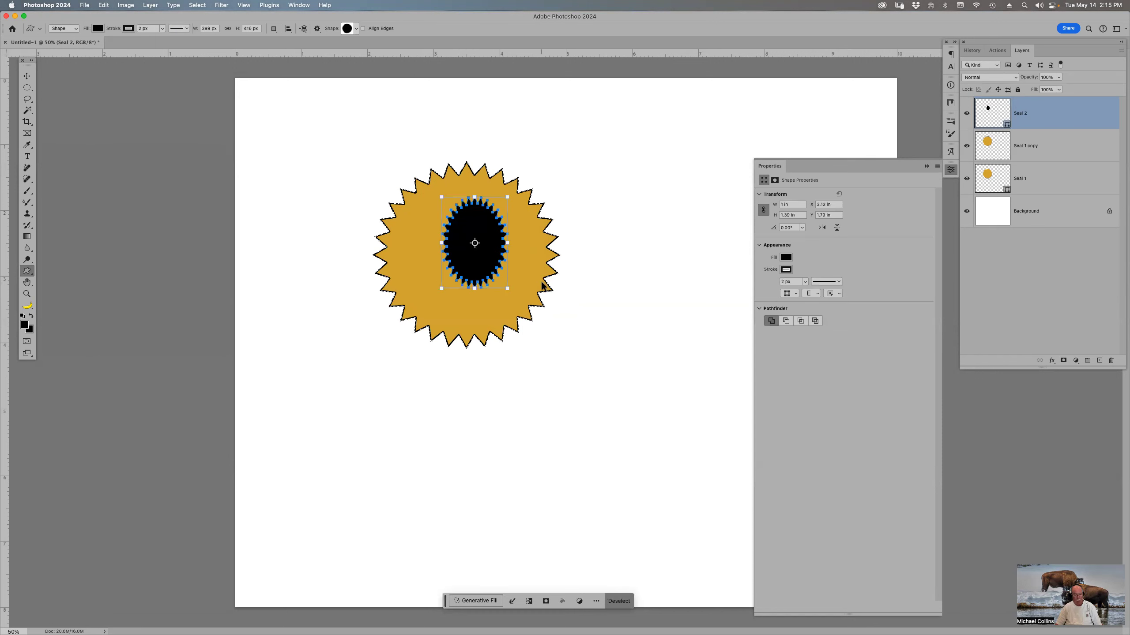
key(super+z)
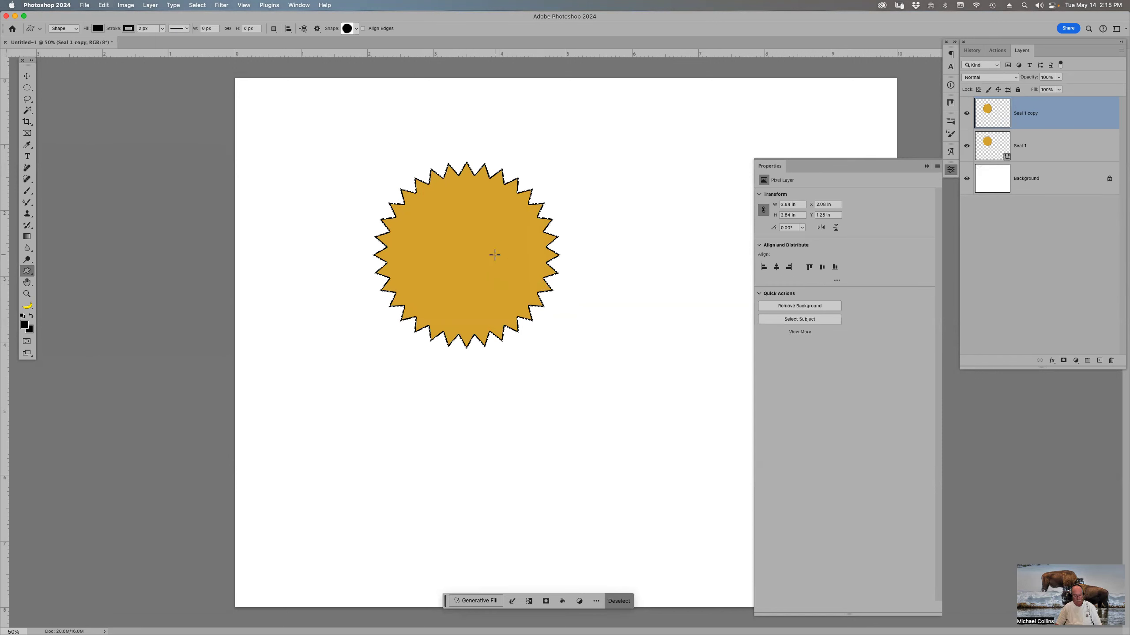
key(v)
drag(481, 263, 611, 419)
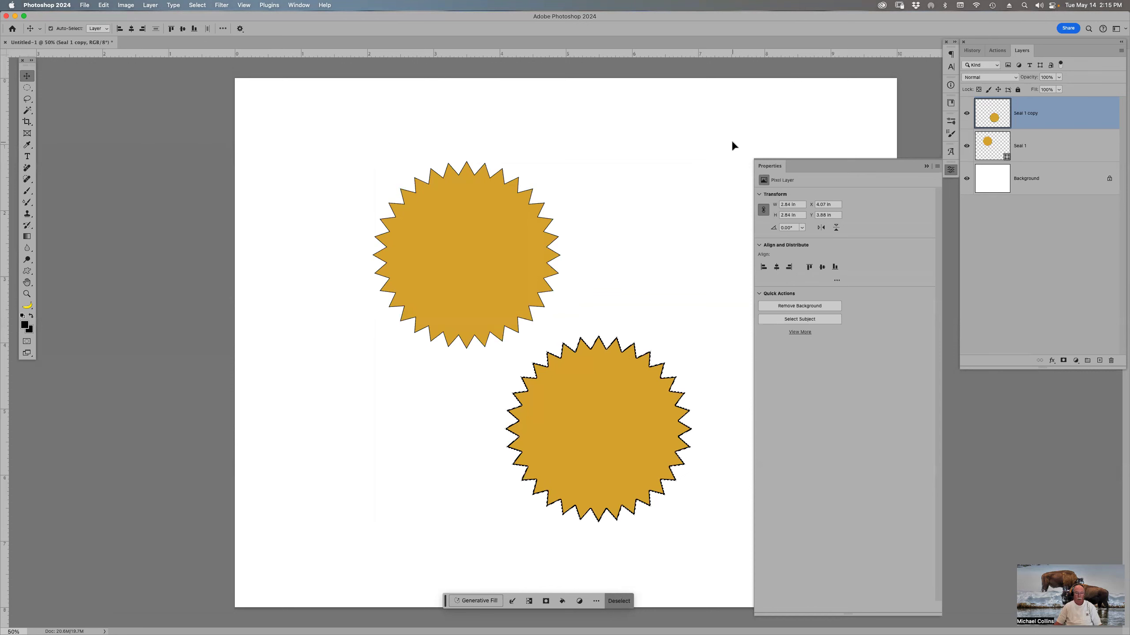
Close the seal document without saving and switch to Adobe Bridge.
key(super+w)
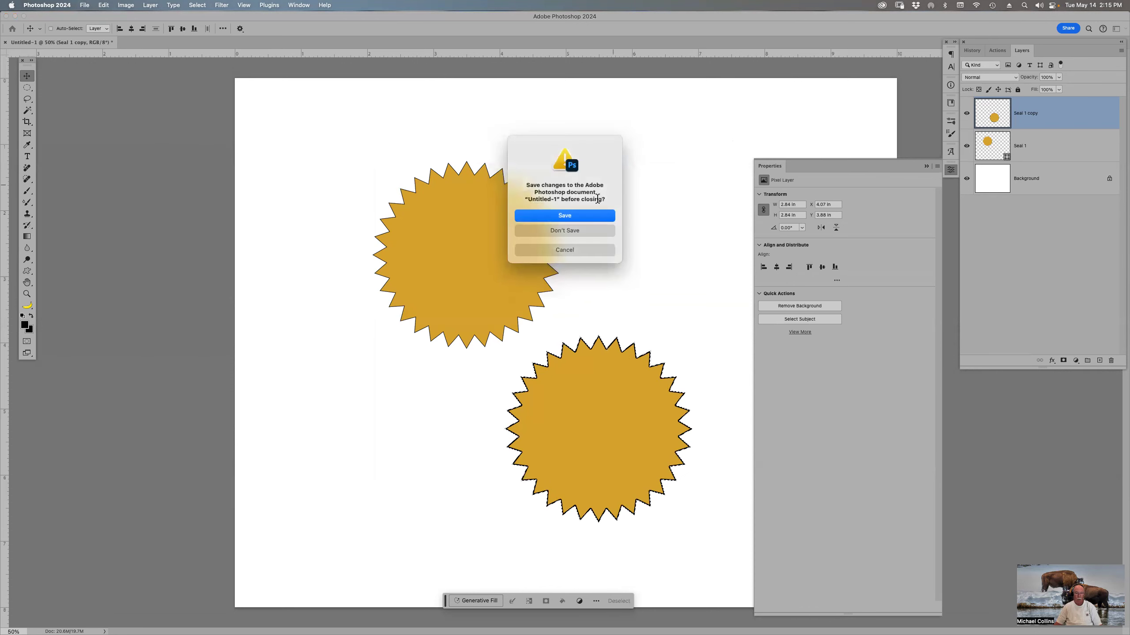
click(582, 230)
key(super+Tab)
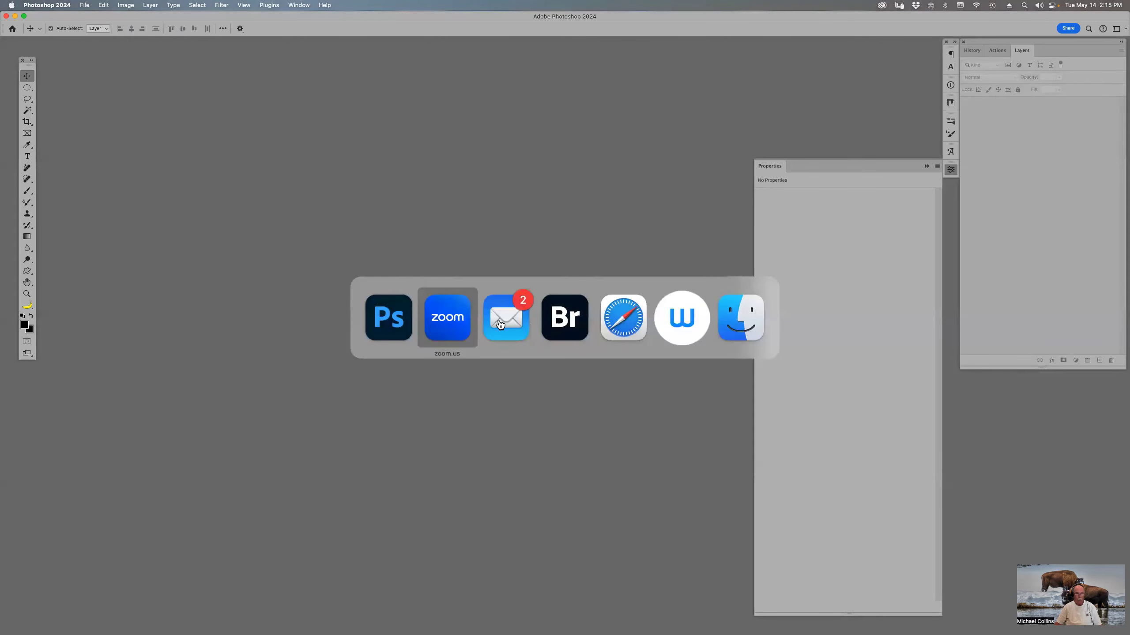
click(558, 317)
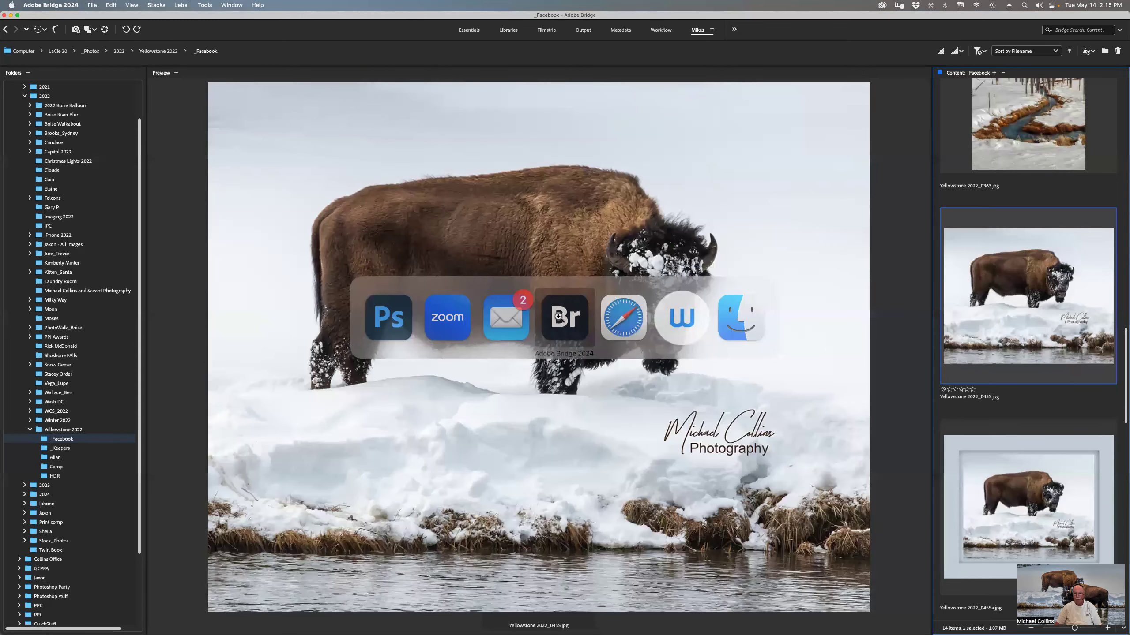
Open Milky Way_0027.NEF from Desktop > May 2024 in Camera Raw.
scroll(36, 113, up, 3)
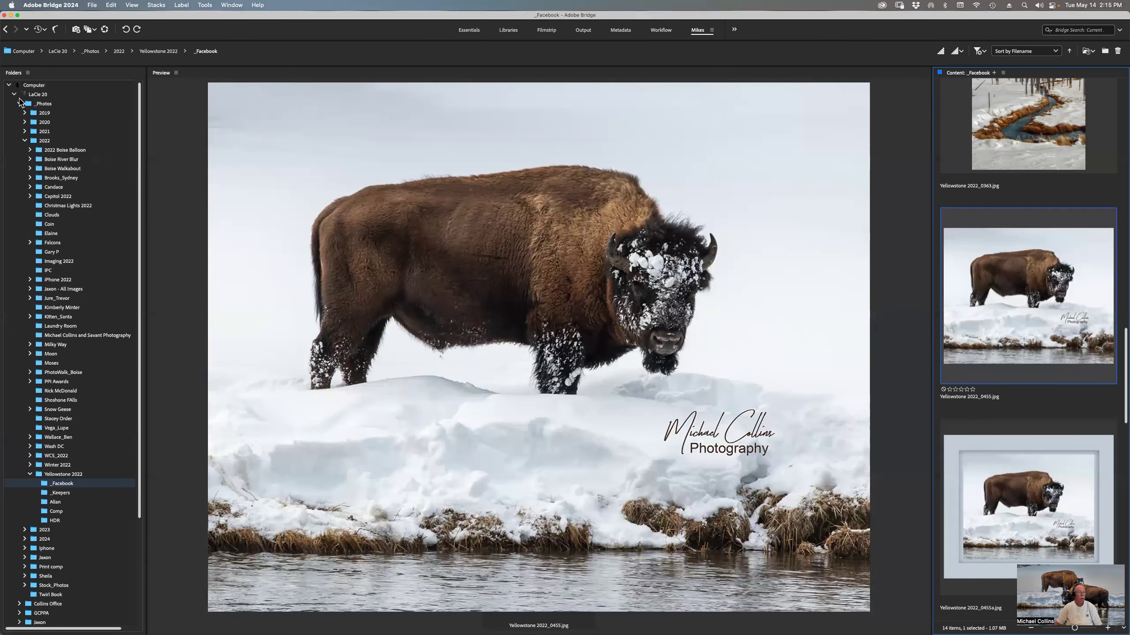
click(14, 94)
click(9, 132)
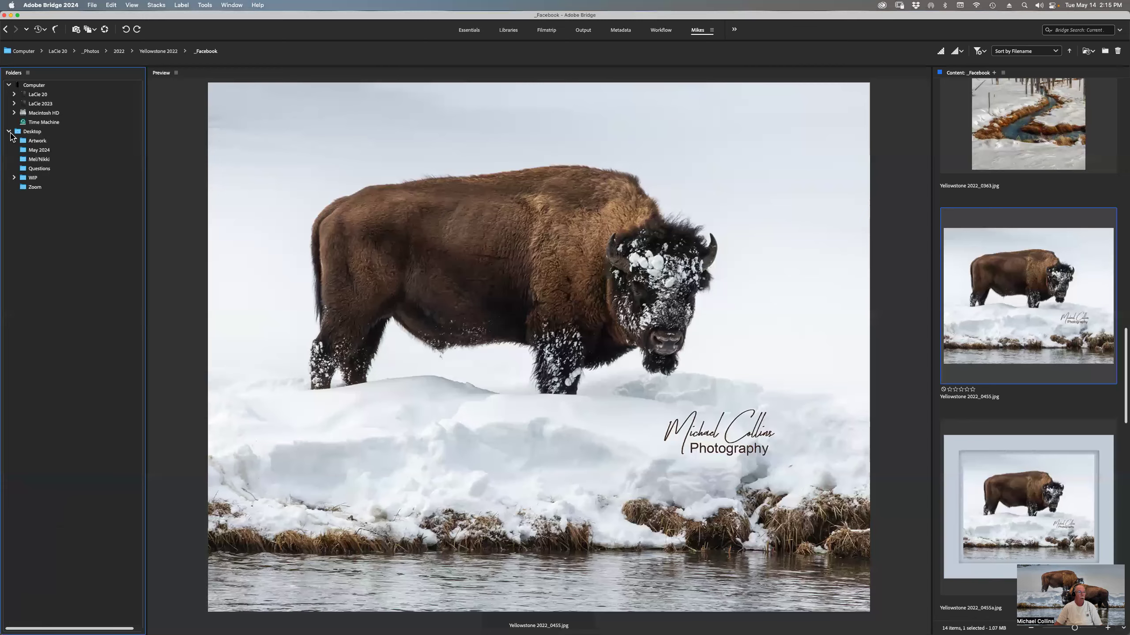
click(41, 151)
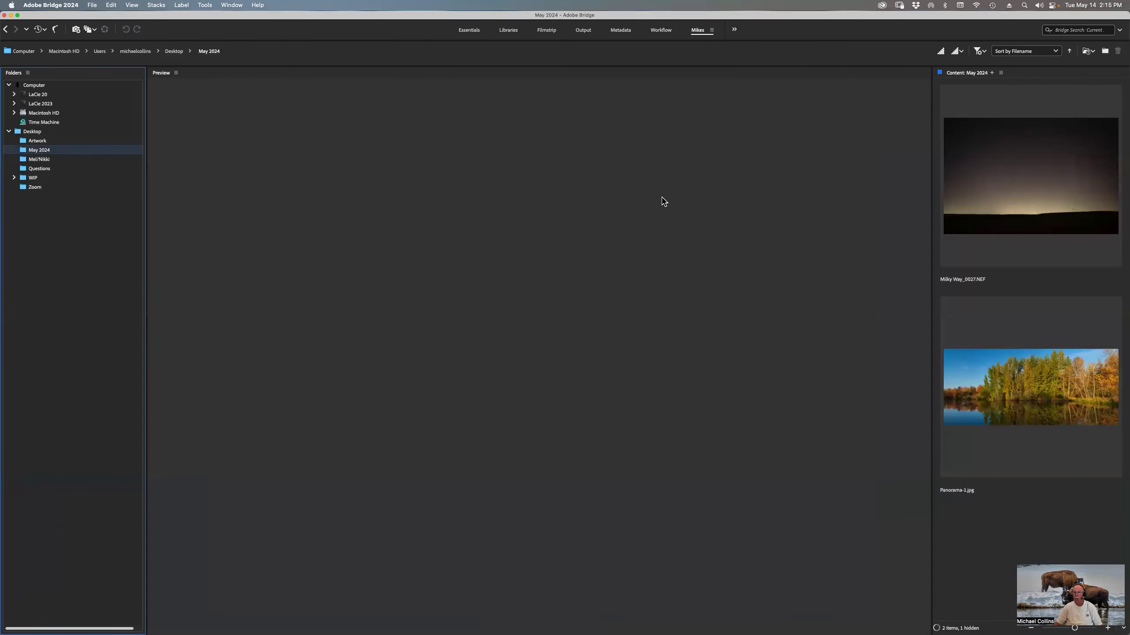
double_click(1011, 190)
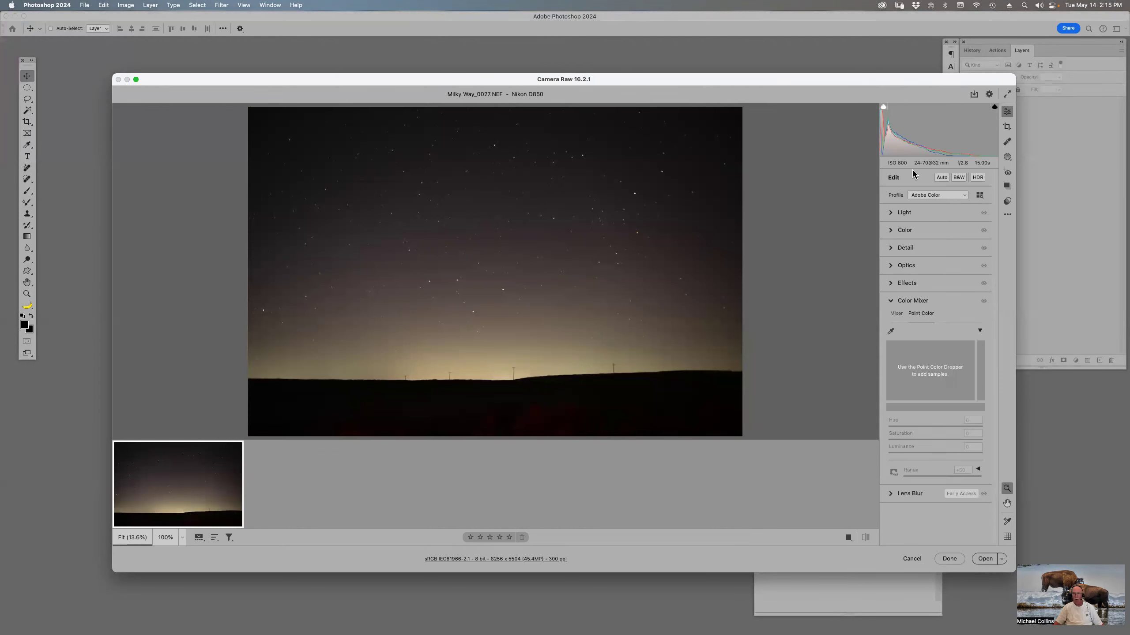
Apply Auto tone, then set Highlights to -69 and Exposure to +1.50.
click(939, 177)
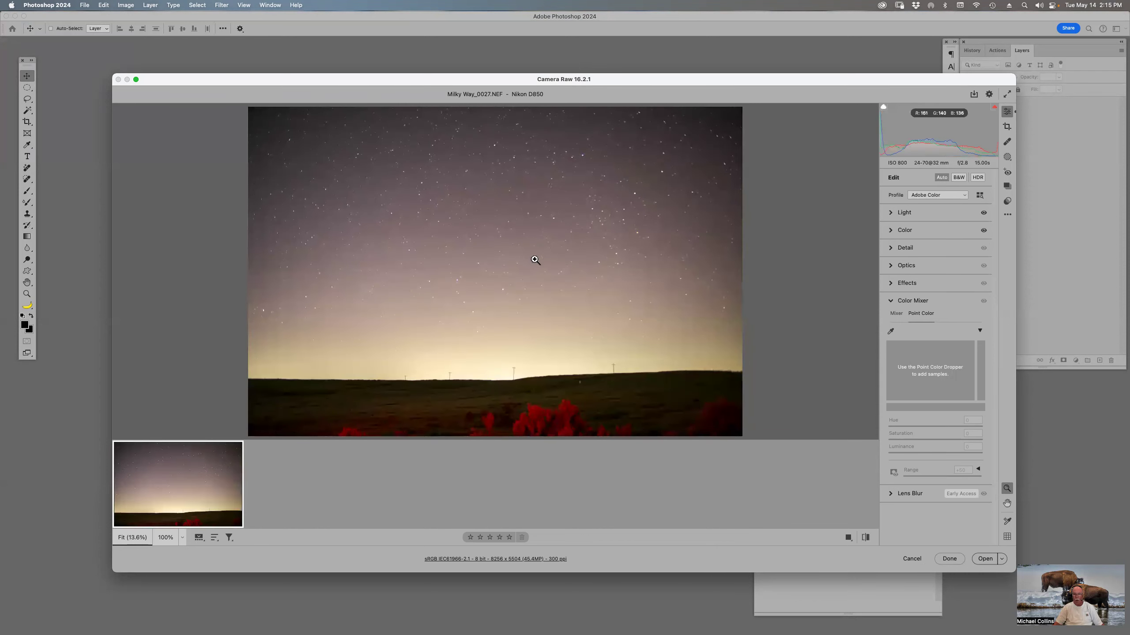
click(889, 212)
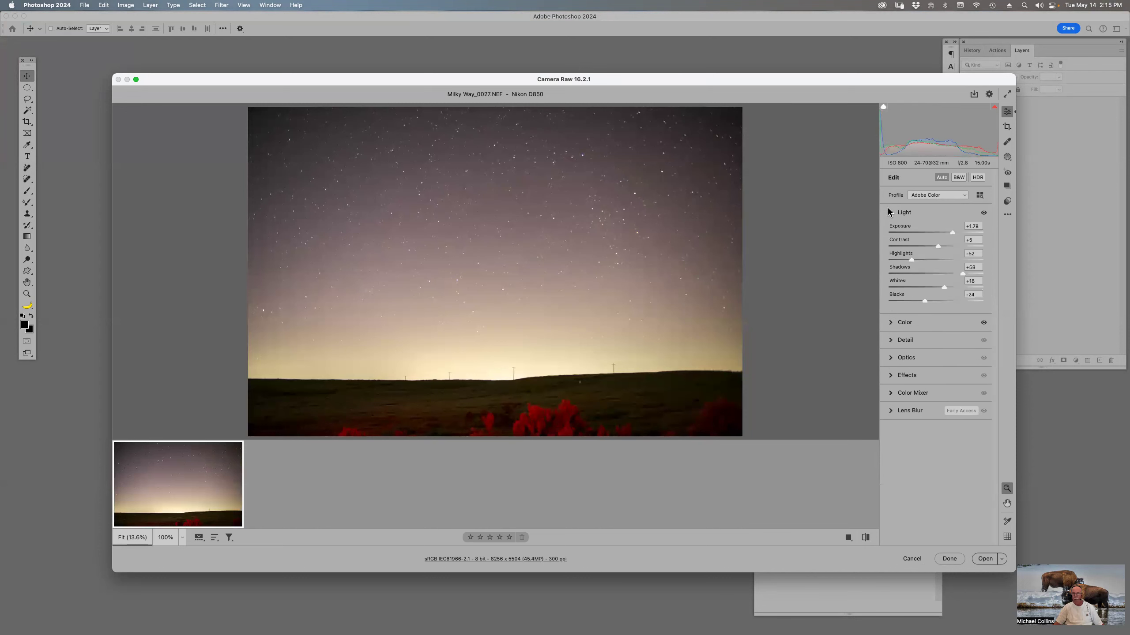
drag(911, 259, 897, 258)
drag(952, 231, 951, 230)
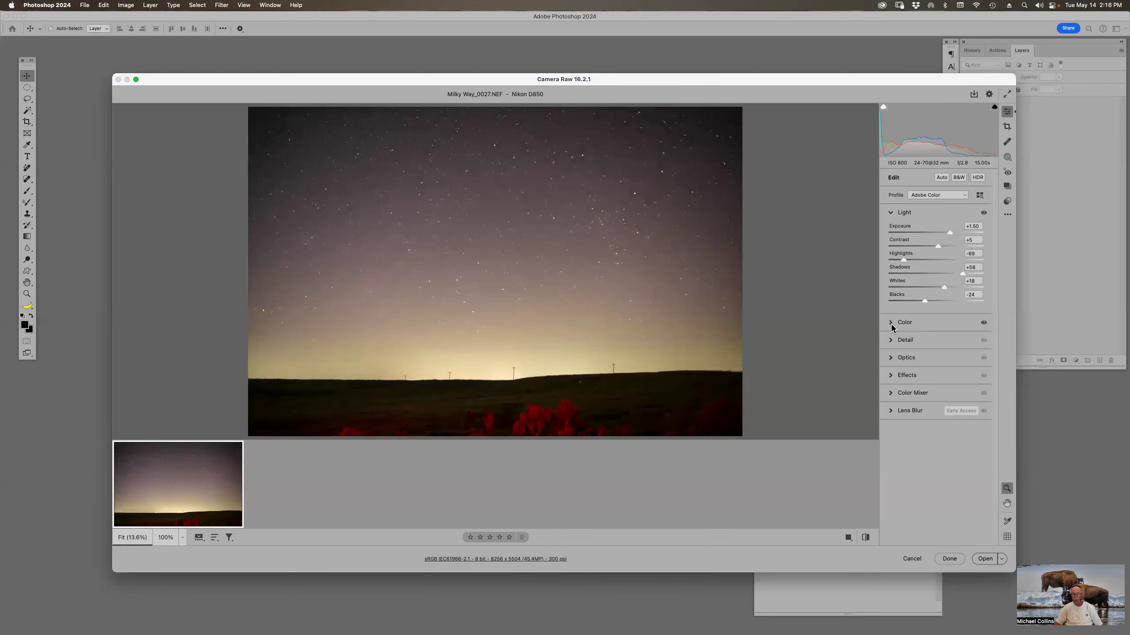
click(893, 215)
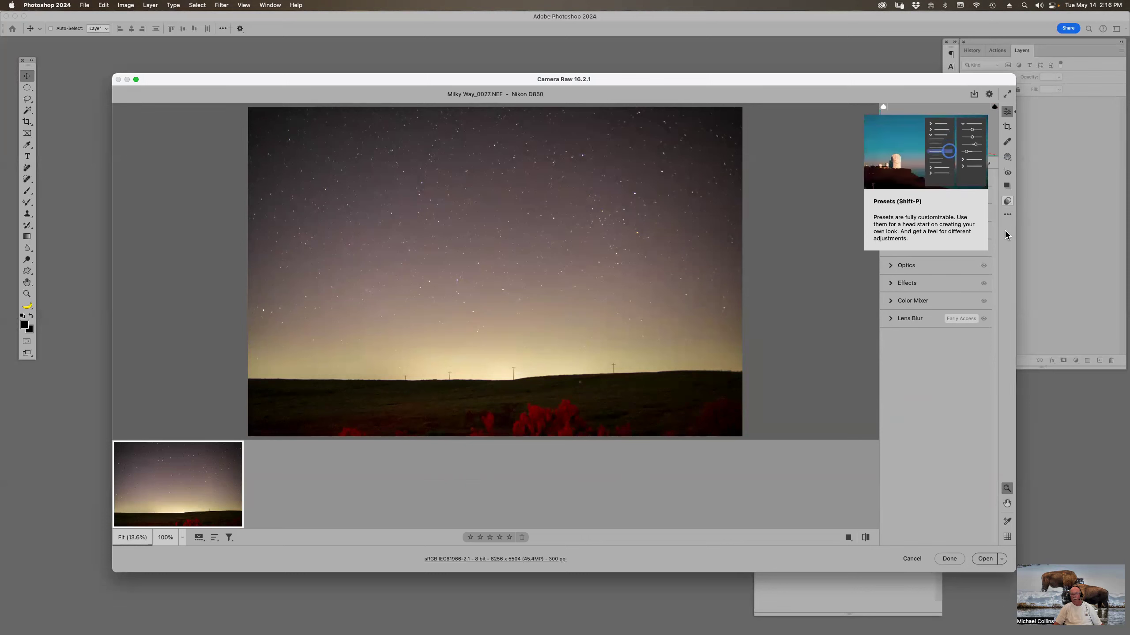
Apply the Adaptive: Sky Sunset preset at 100 to tint the sky purple-pink.
click(1008, 202)
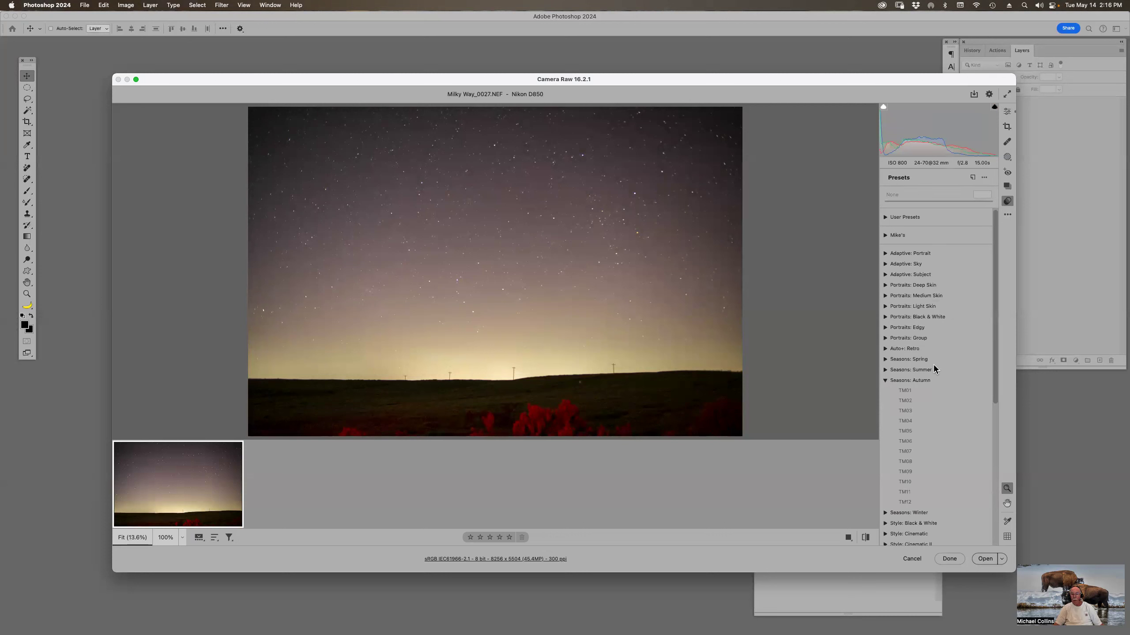
click(886, 265)
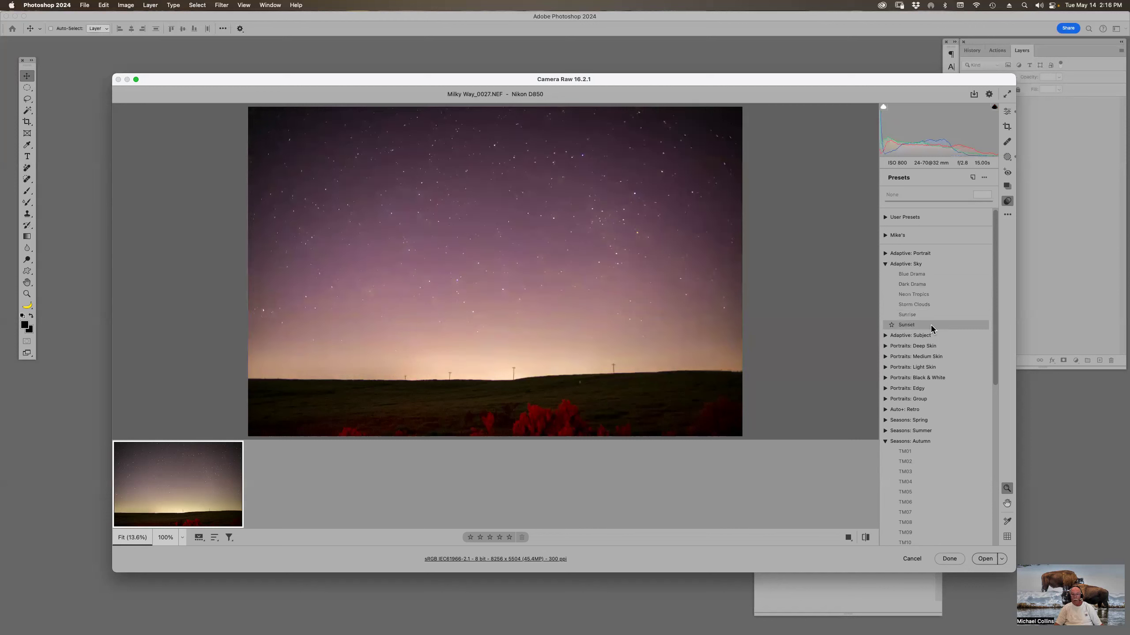
click(930, 324)
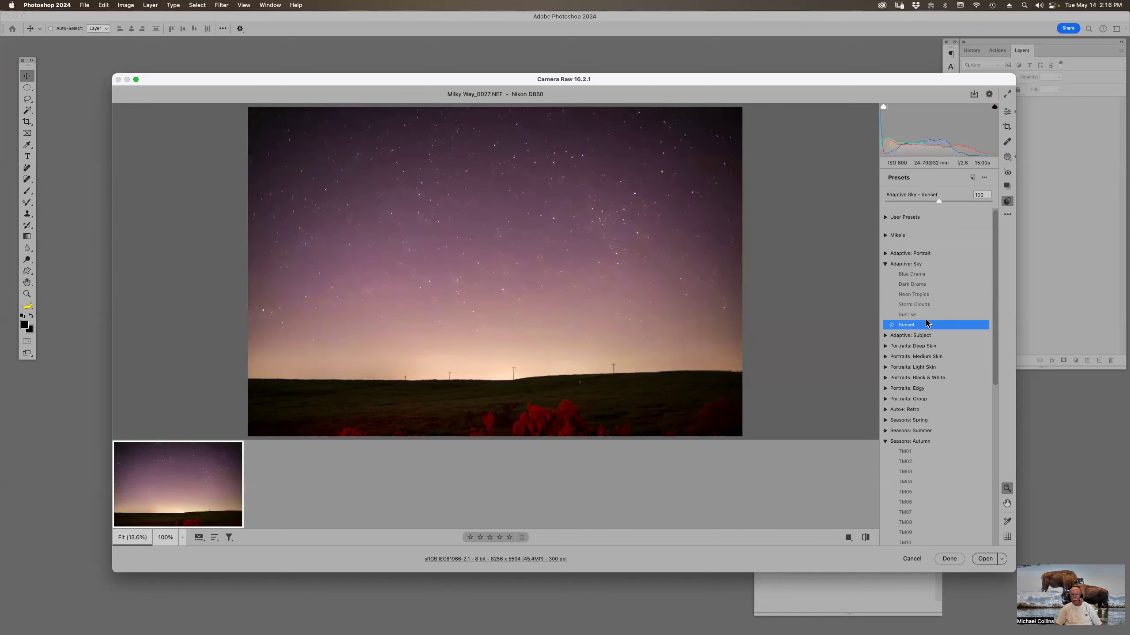
click(1007, 112)
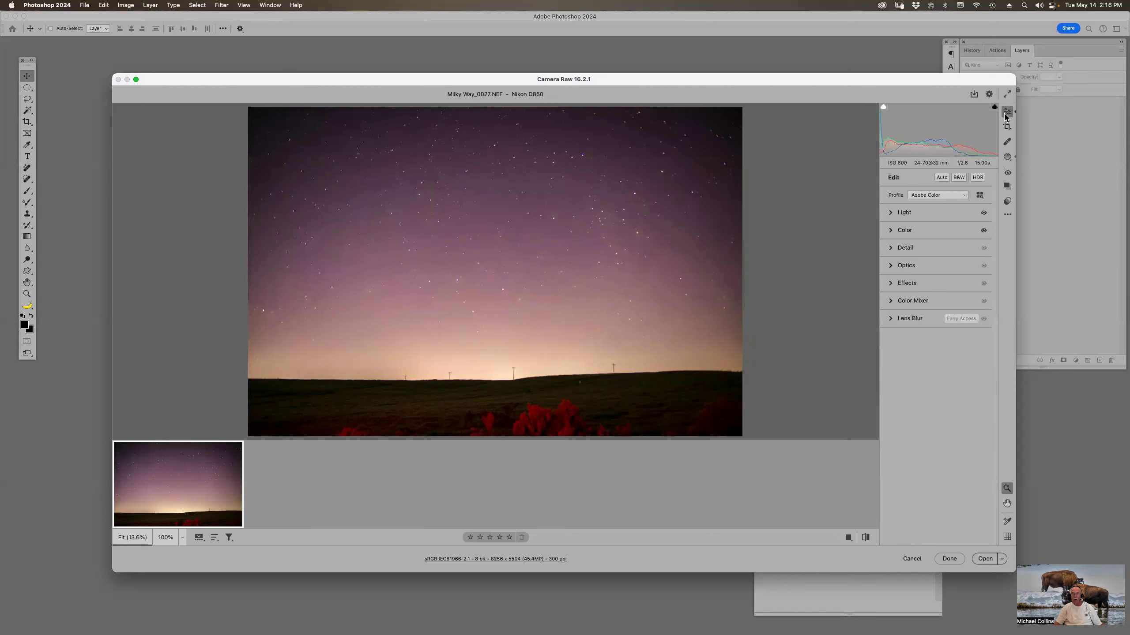
Lower Exposure to +0.95 and darken and hue-shift the orange horizon glow with Point Color.
click(891, 214)
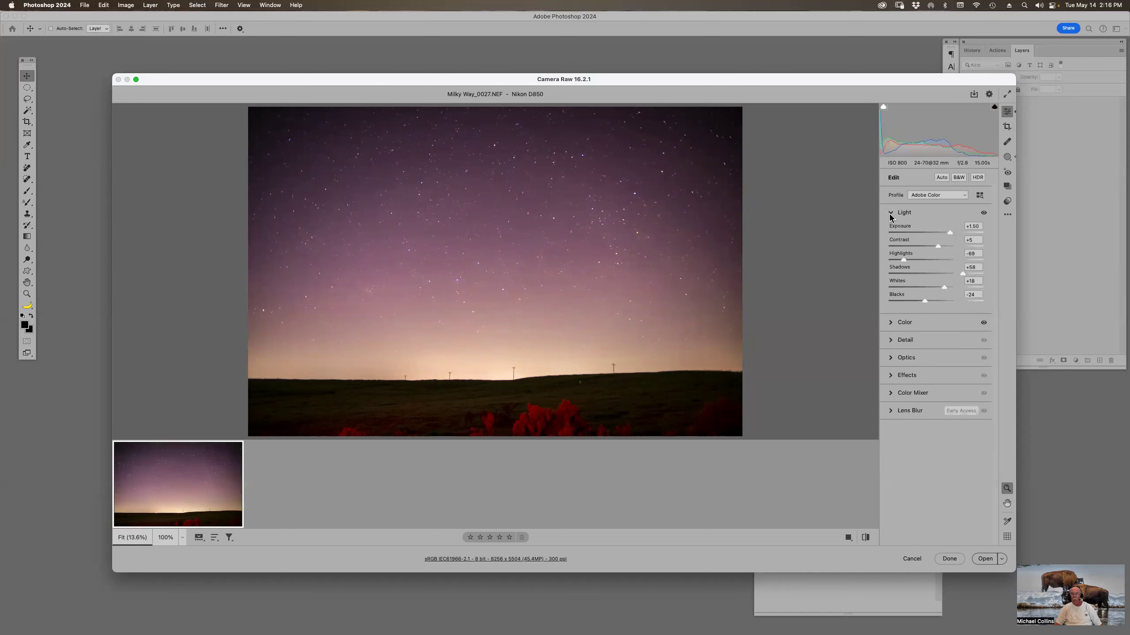
drag(948, 232, 944, 234)
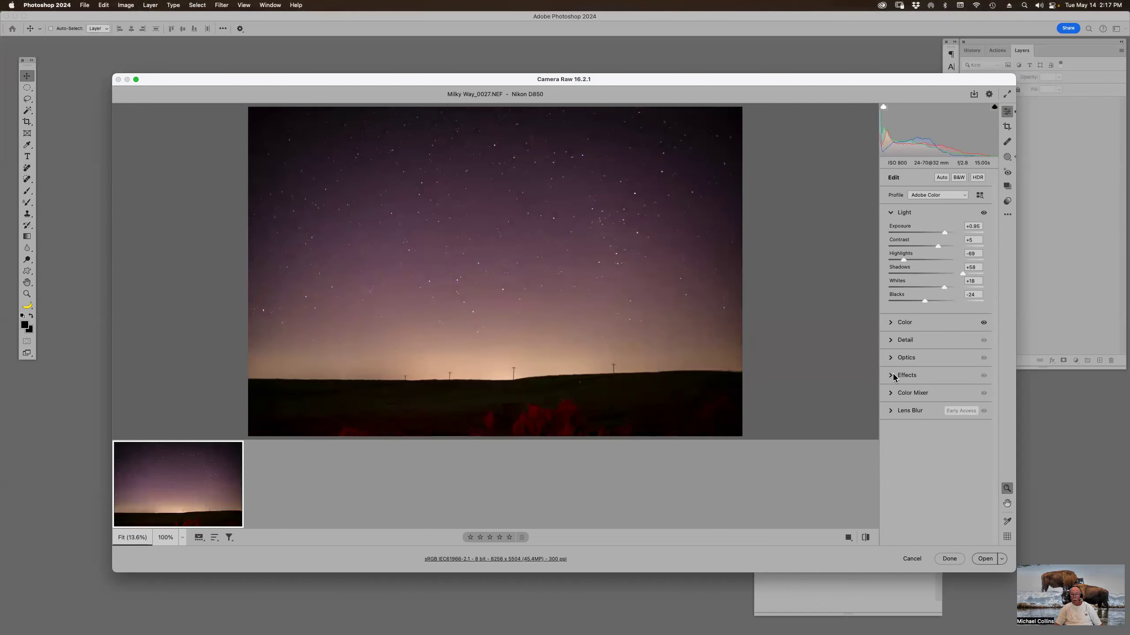
click(890, 327)
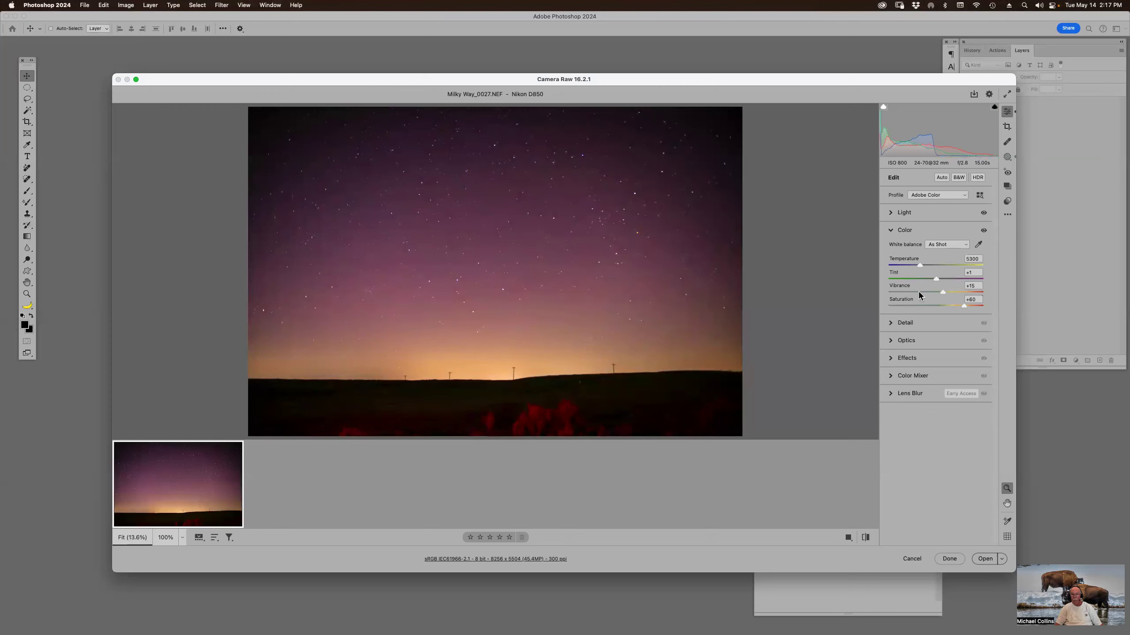
click(891, 376)
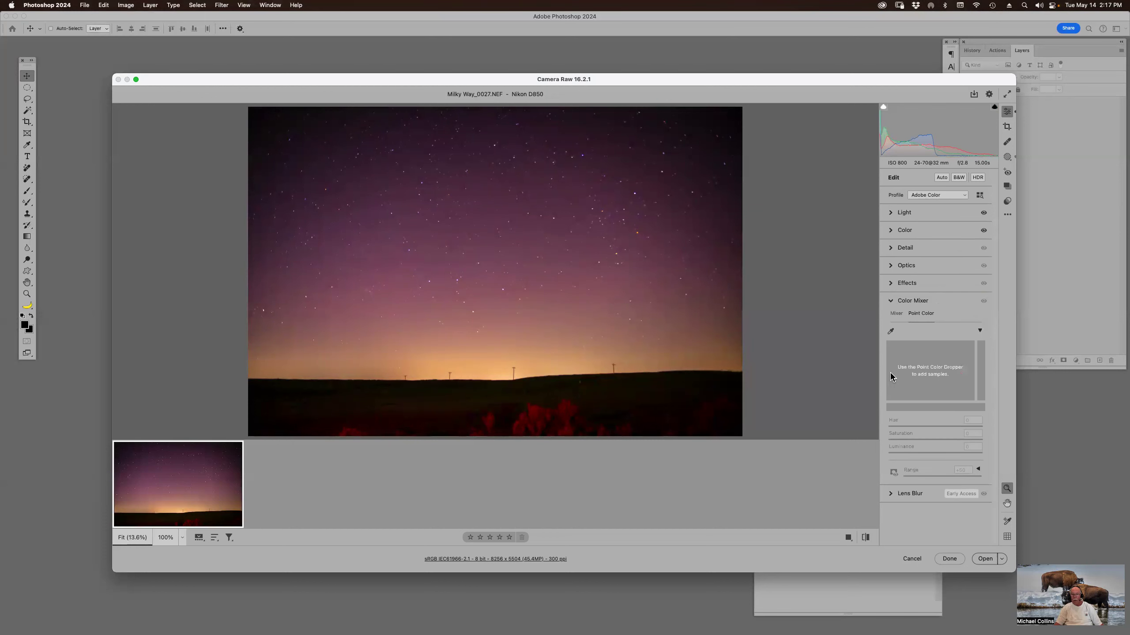
click(891, 331)
click(525, 365)
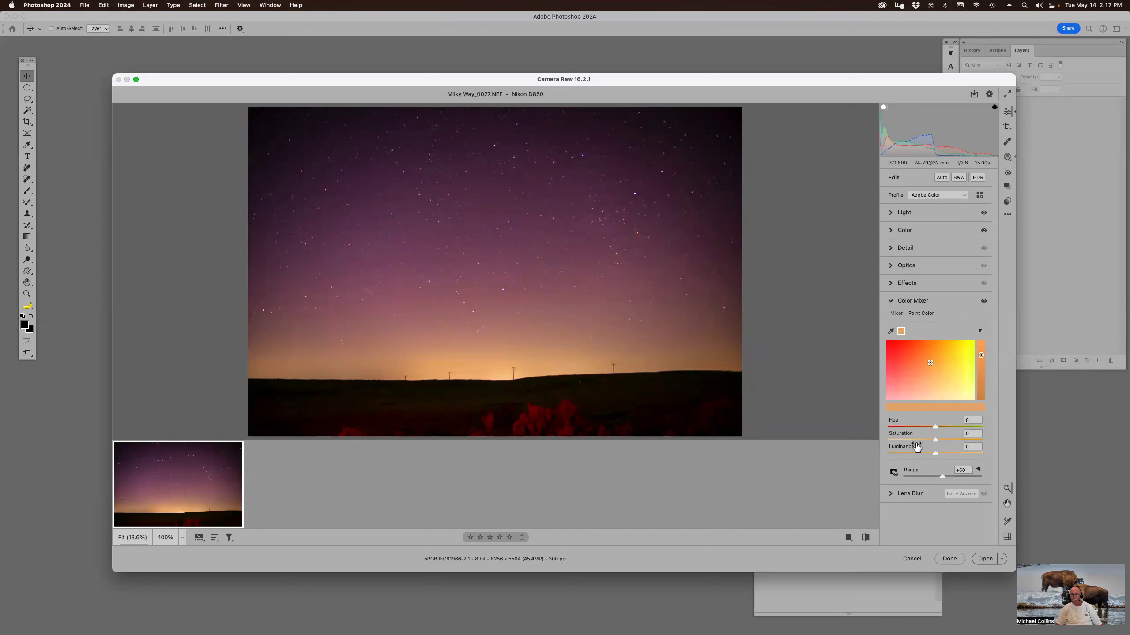
drag(936, 453, 924, 455)
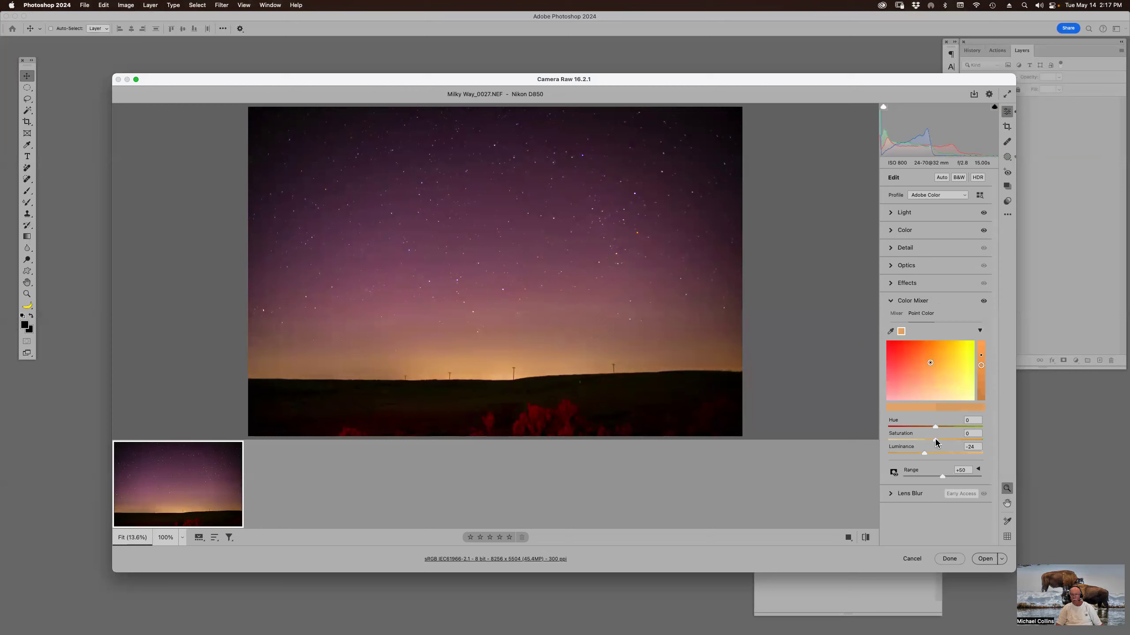
drag(936, 426, 921, 427)
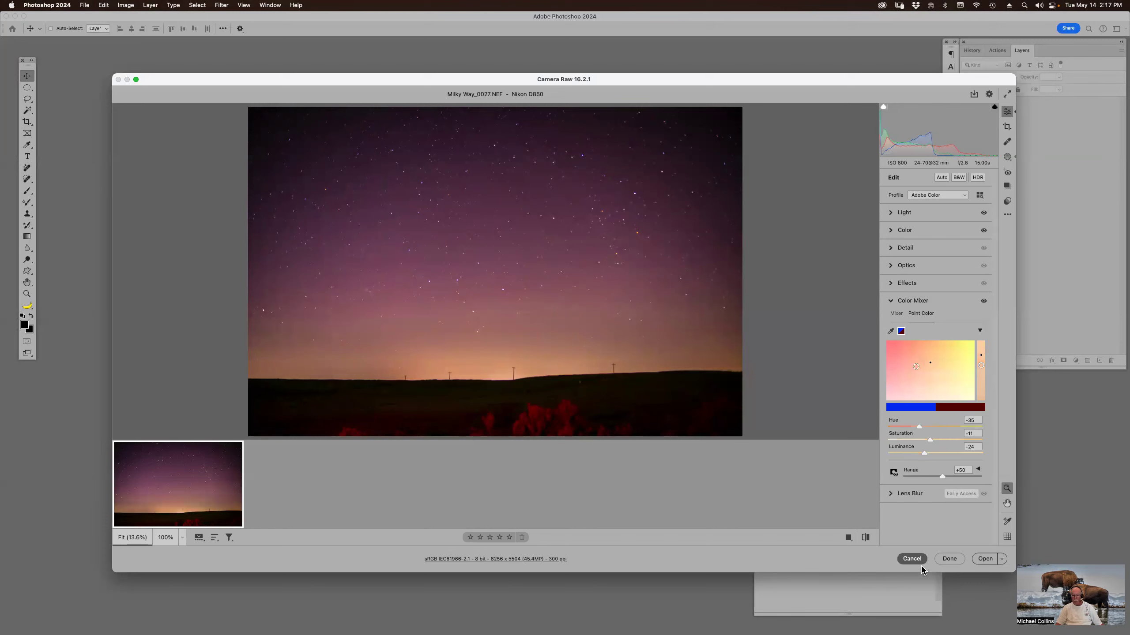
Compare Before/After of the Camera Raw edits, then open Milky Way_0027.NEF in Photoshop.
click(848, 538)
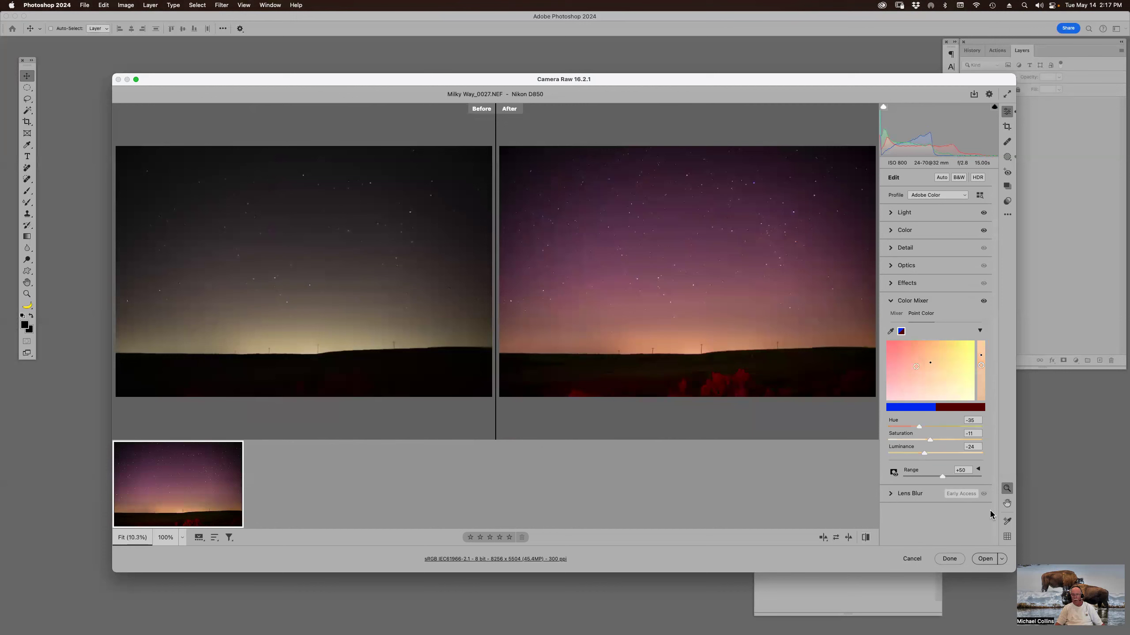
click(980, 560)
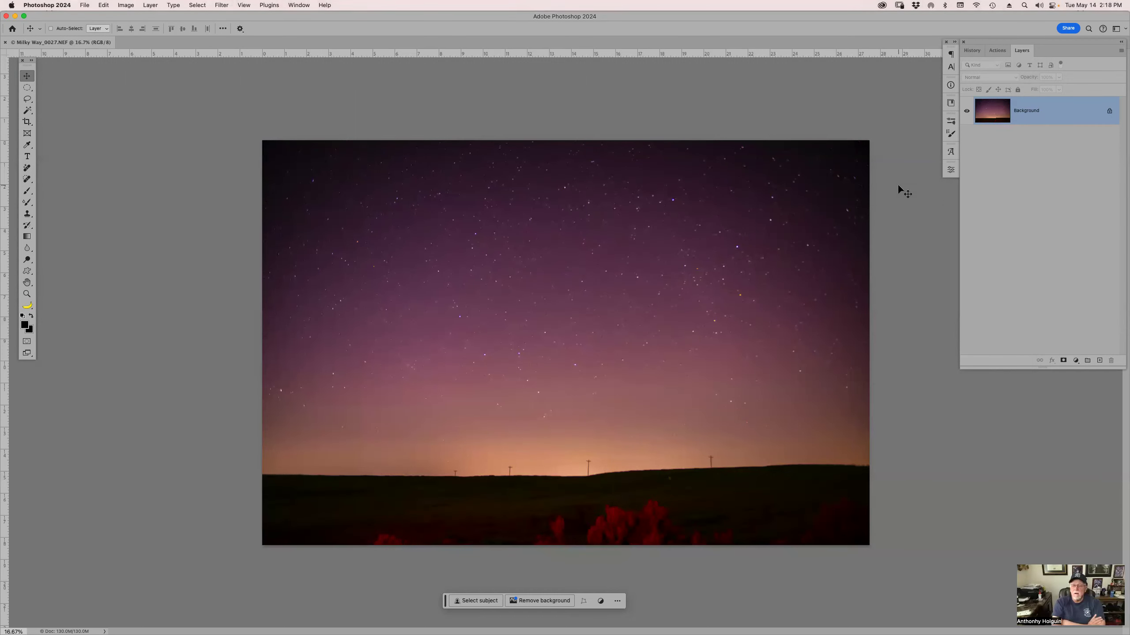
Run Filter > Skylum Software > Luminar 4 on the Milky Way photo.
click(221, 5)
mouse_move(272, 231)
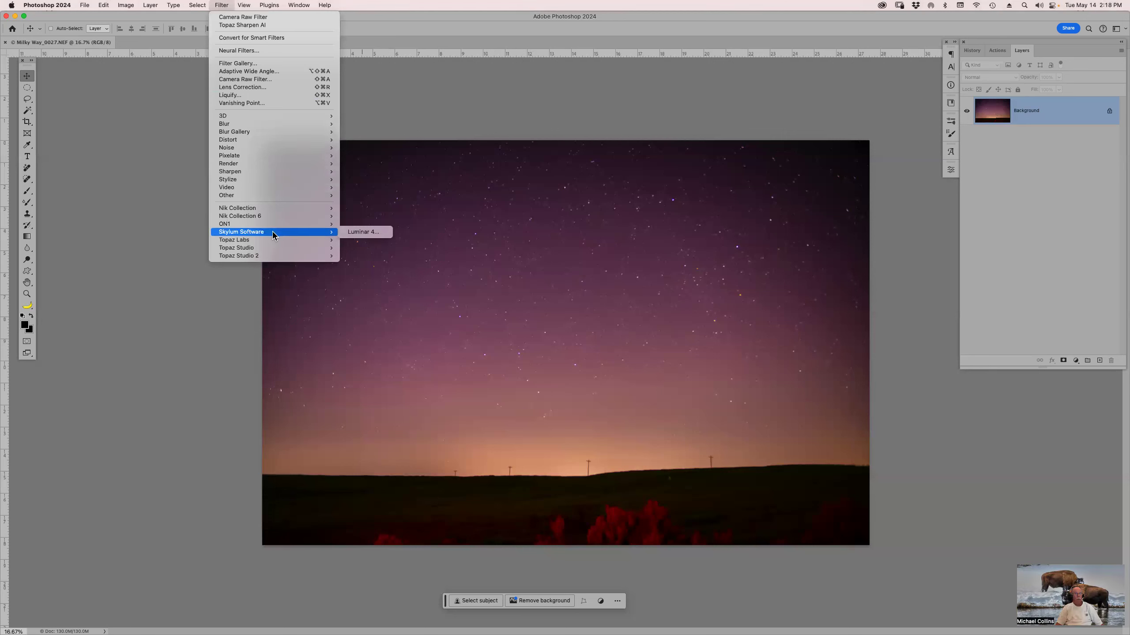
click(346, 235)
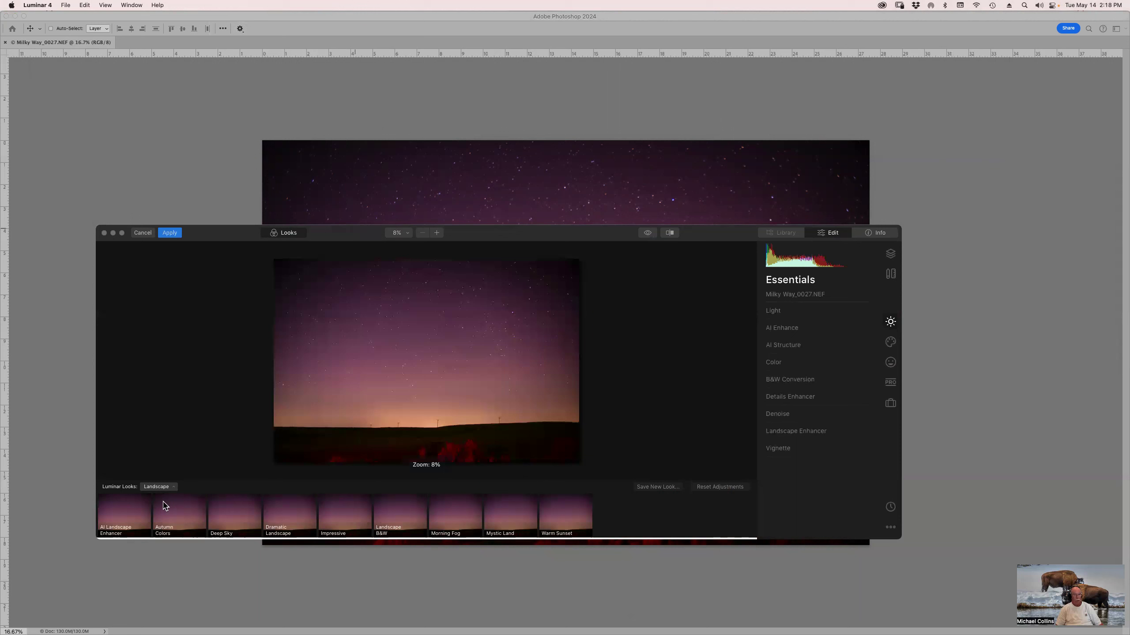
Preview the Landscape looks in Luminar 4 and apply the Impressive look.
click(140, 512)
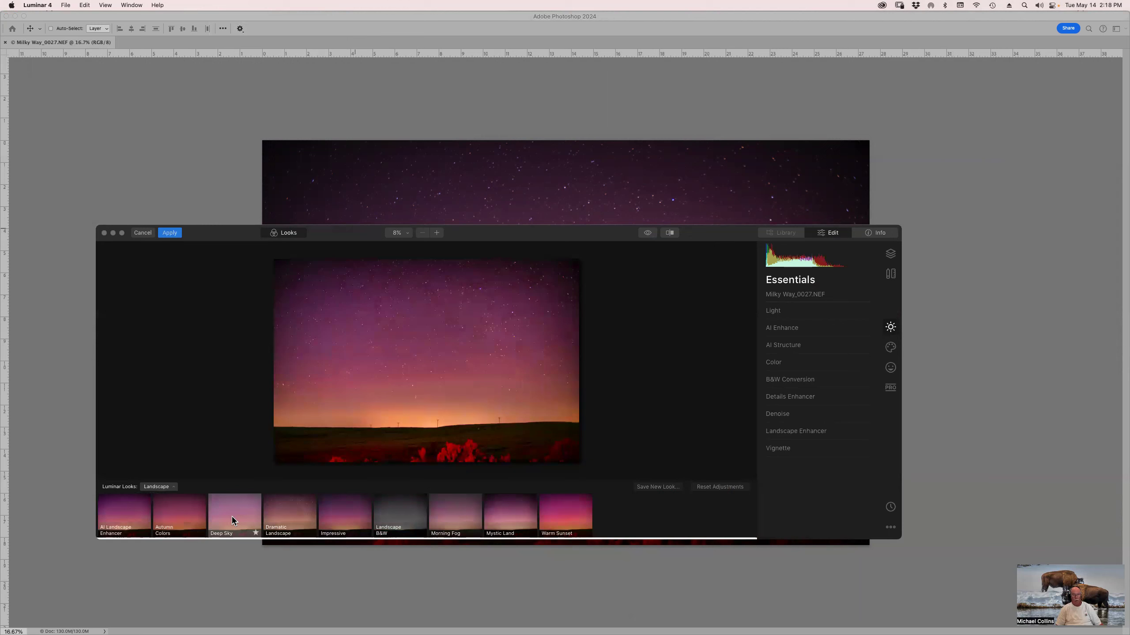
click(276, 518)
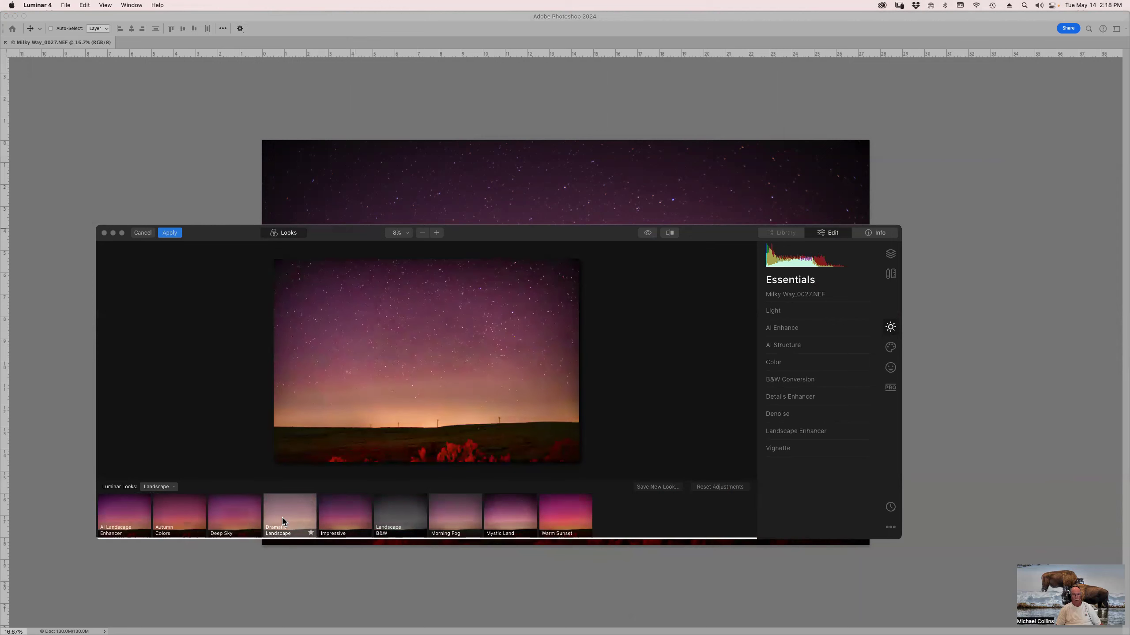
click(329, 522)
click(380, 522)
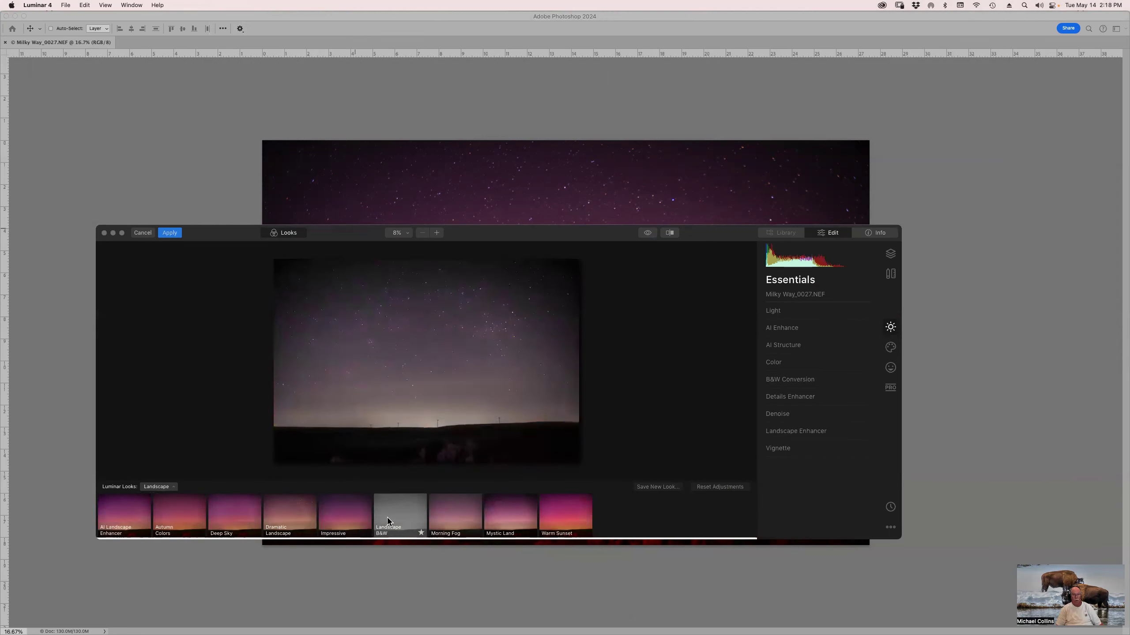
click(442, 519)
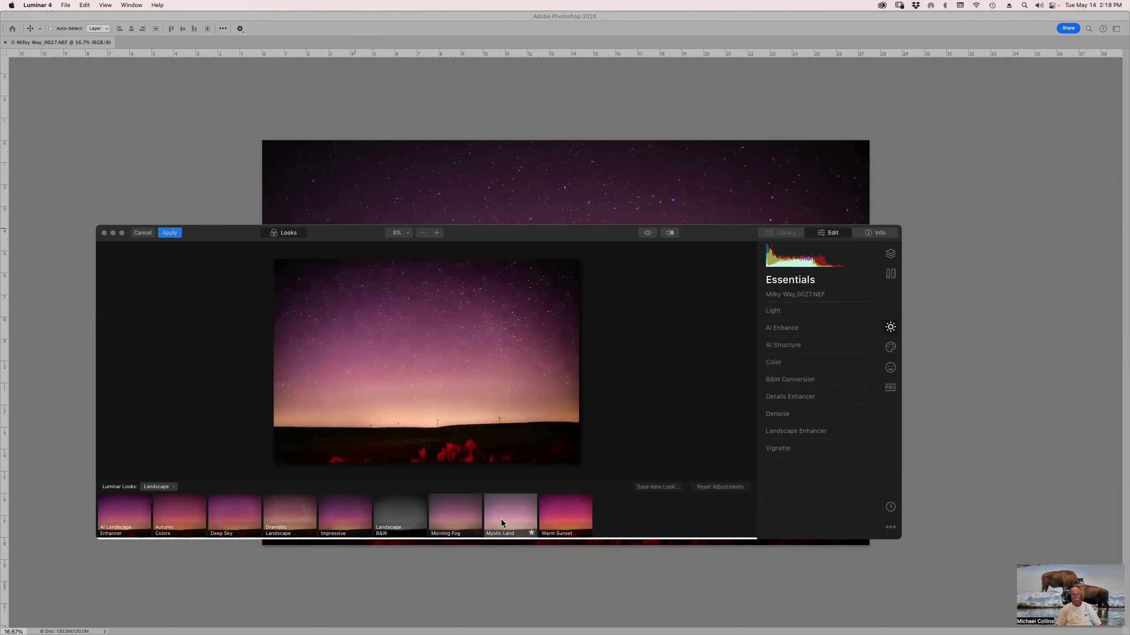
click(336, 515)
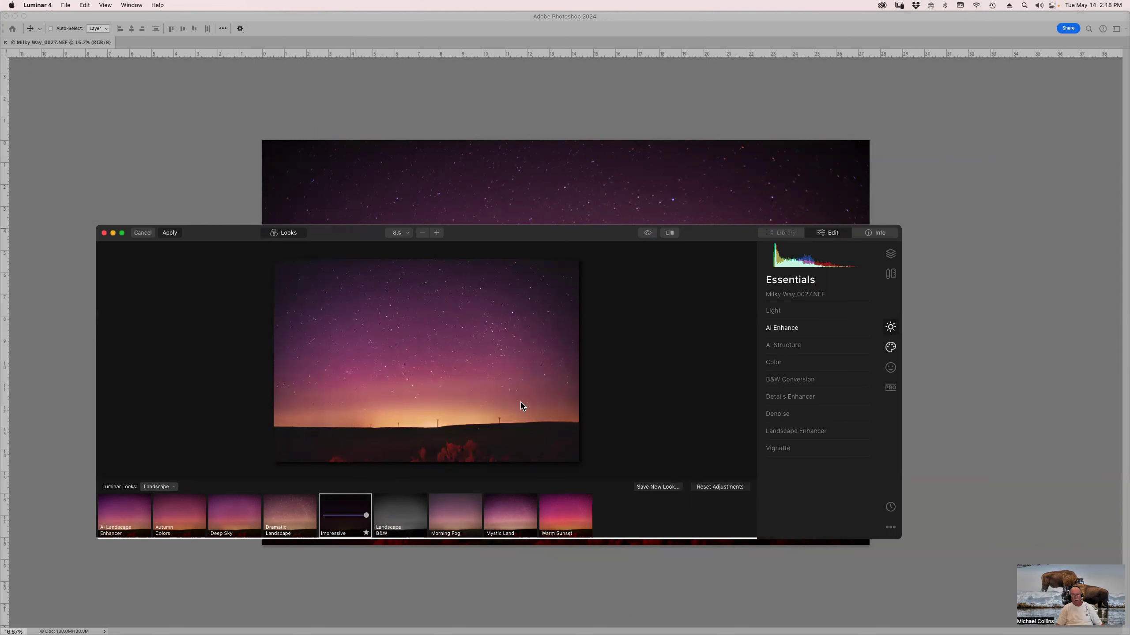
key(Return)
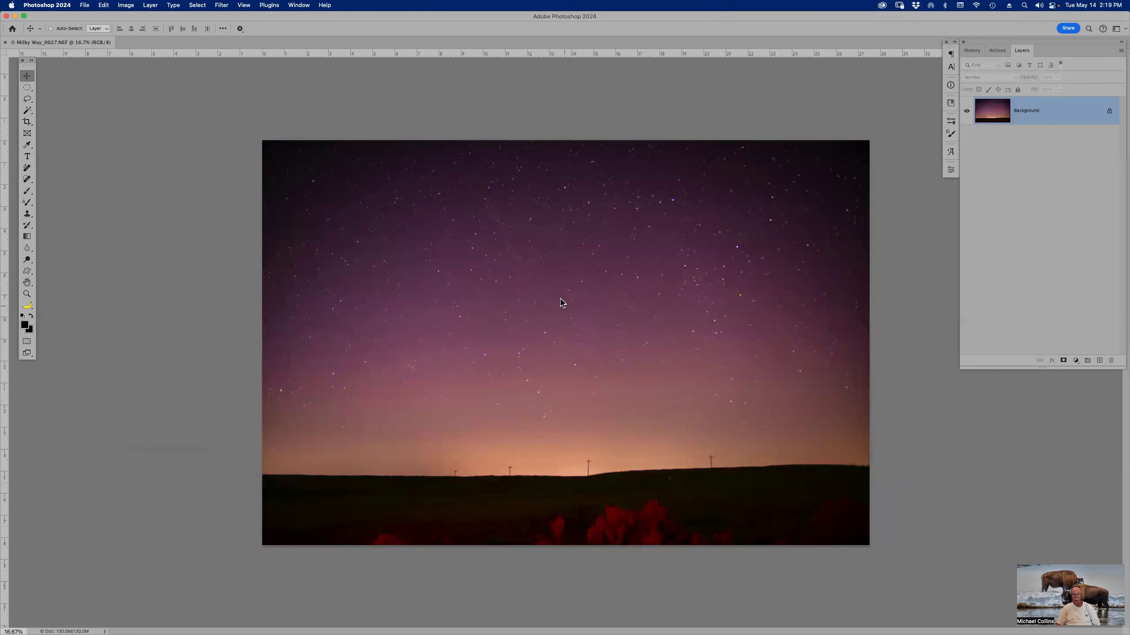
Fade the Luminar 4 effect to 24% opacity via Edit > Fade.
key(z)
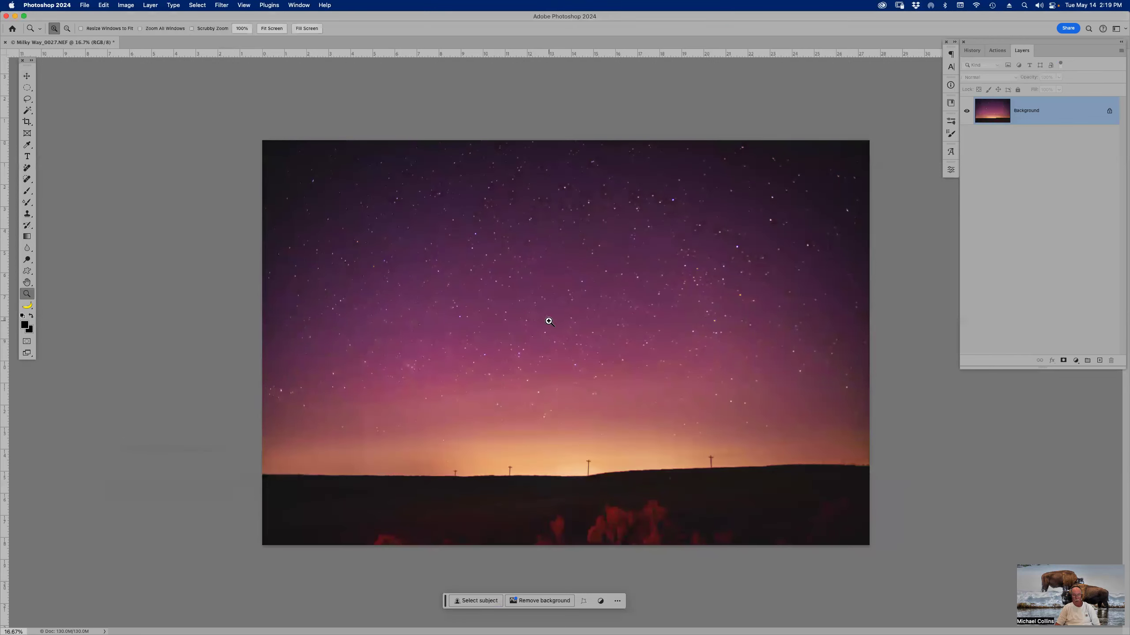
click(549, 320)
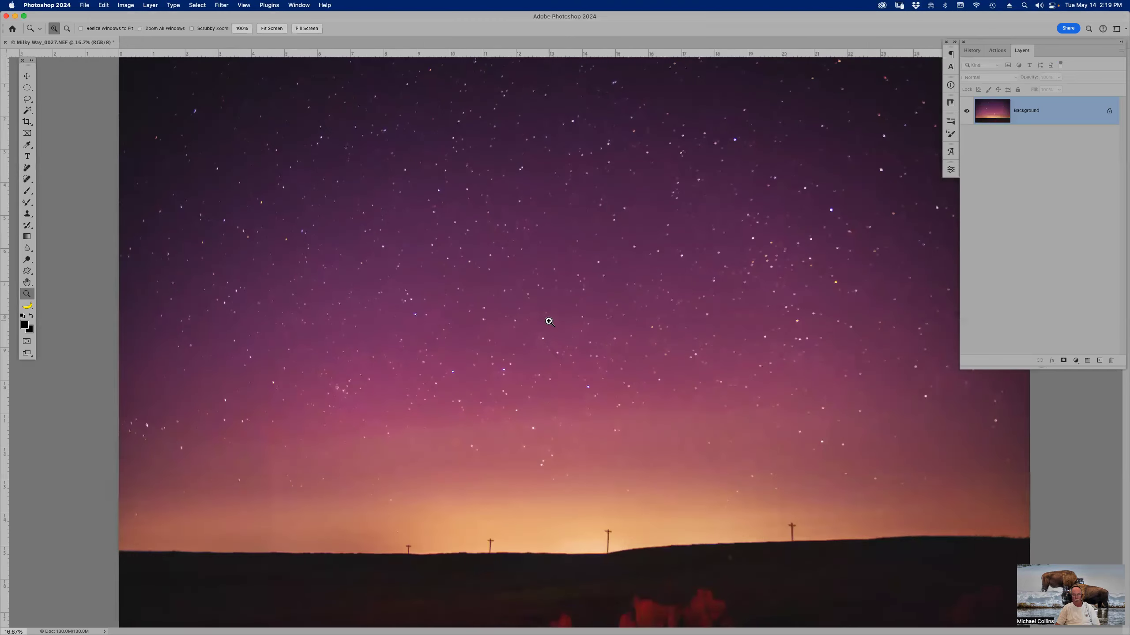
click(103, 5)
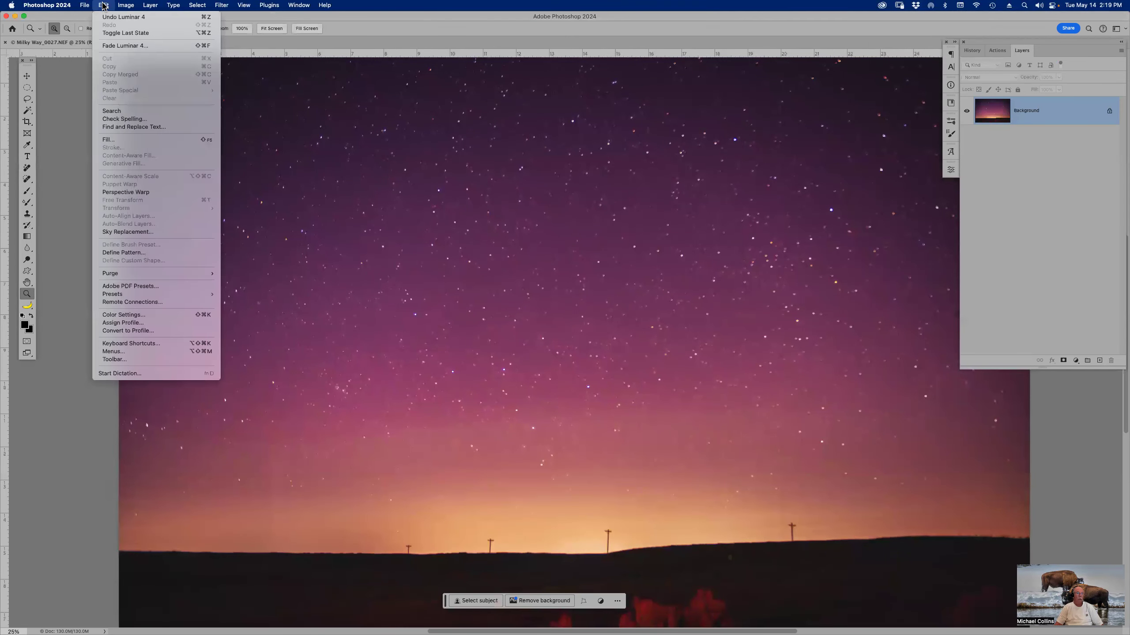
click(118, 46)
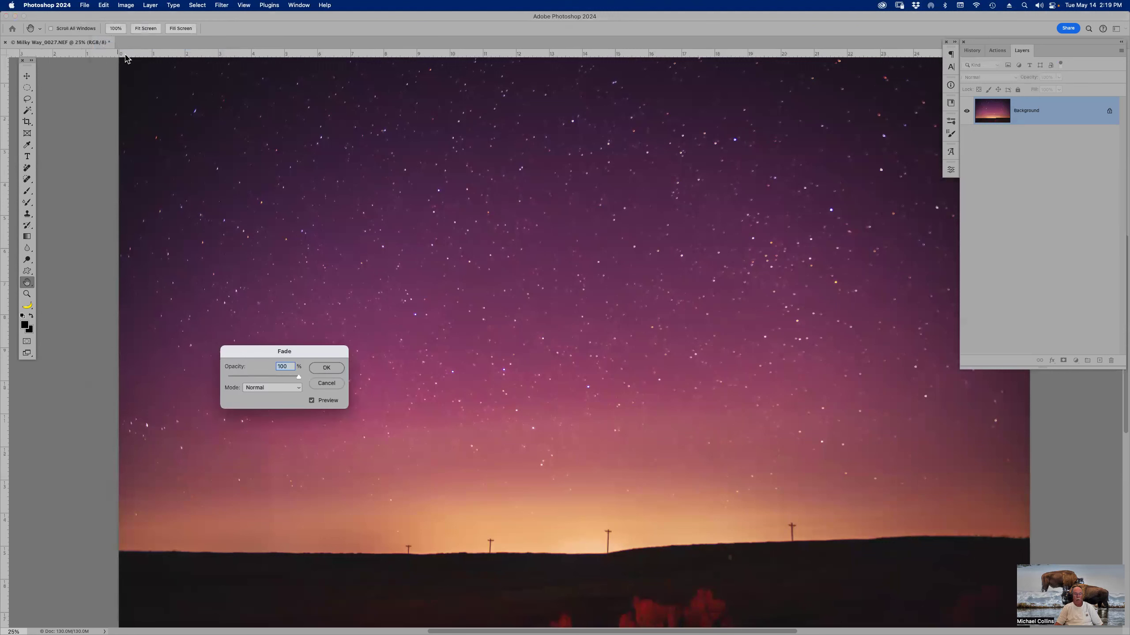
click(268, 377)
drag(269, 377, 245, 378)
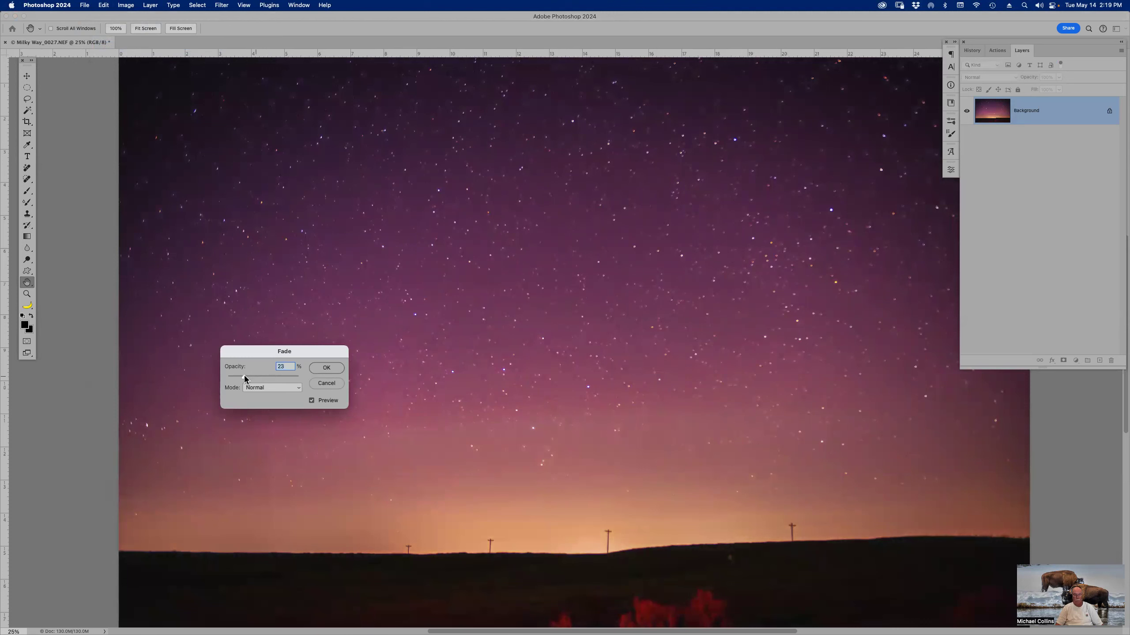
click(326, 367)
Compare the faded result against the unfaded and original History states, ending on the faded one.
key(z)
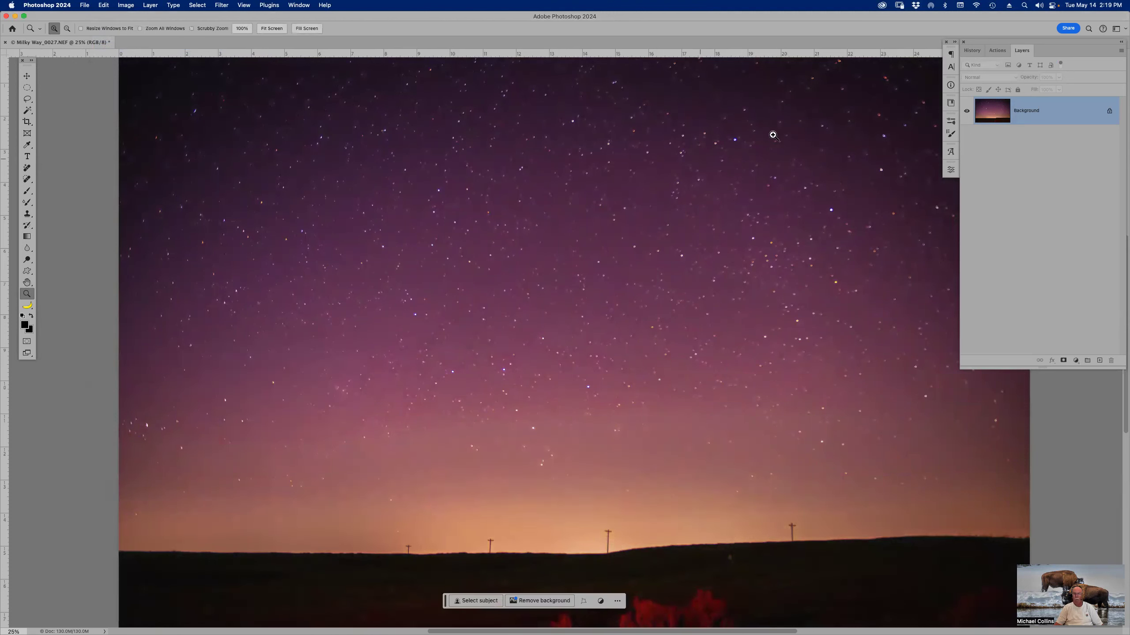
click(973, 51)
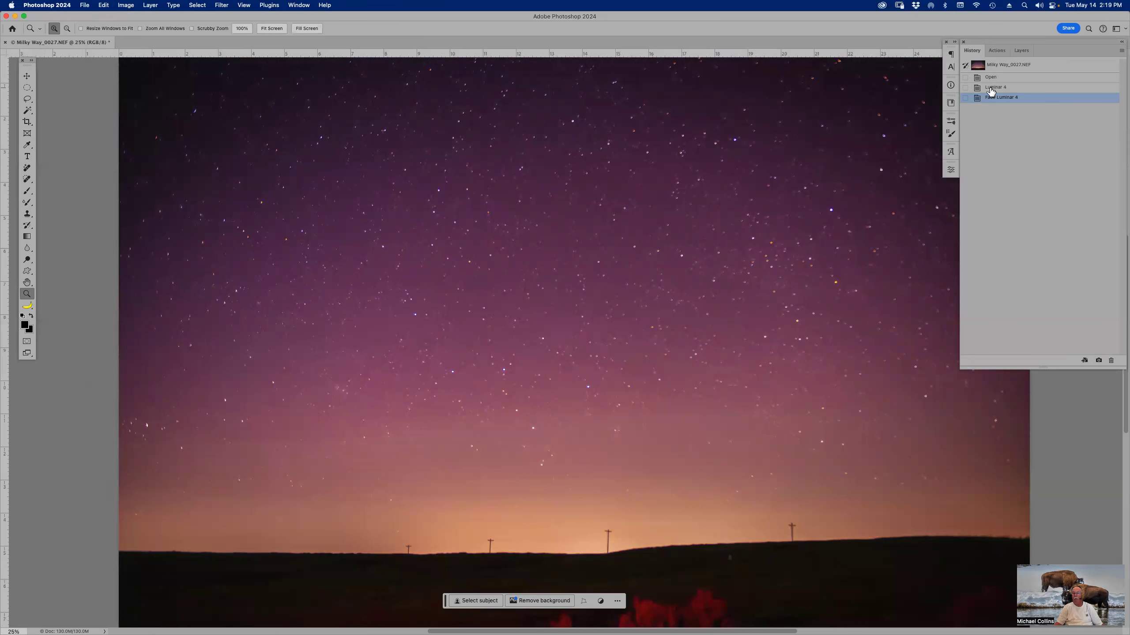
click(991, 89)
click(993, 101)
click(997, 79)
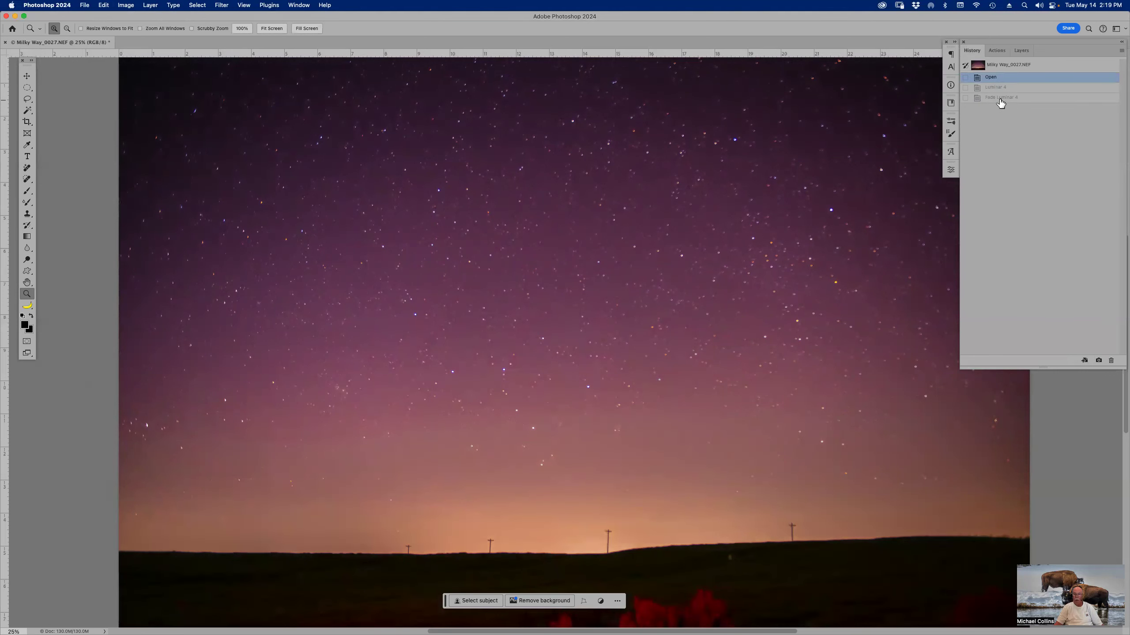
click(1002, 103)
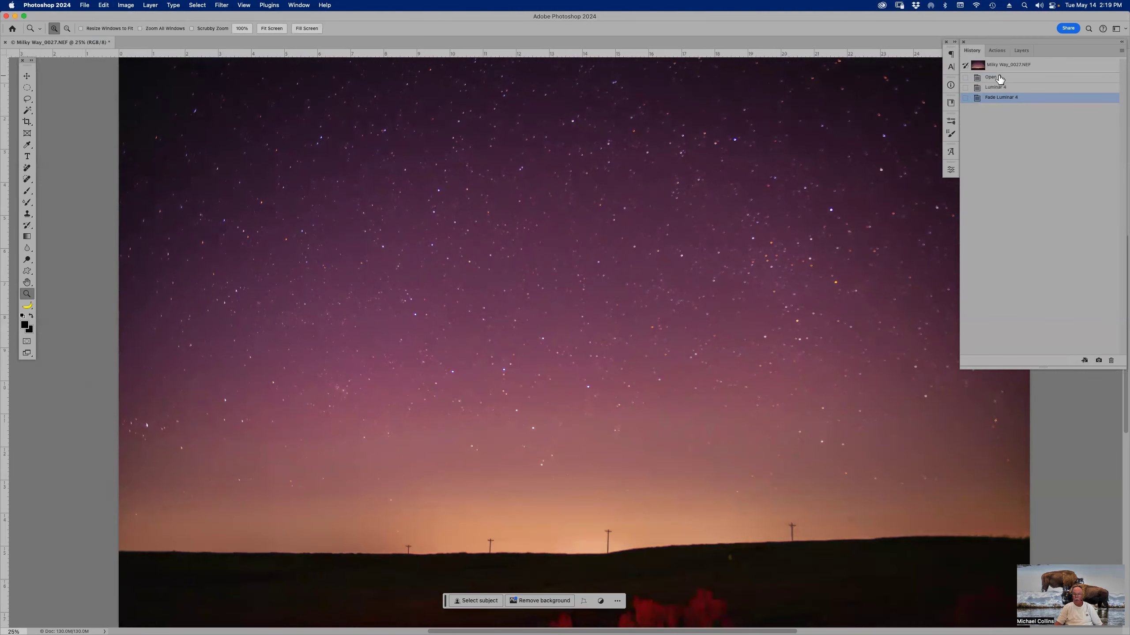
click(999, 78)
click(1001, 100)
Close Milky Way_0027.NEF without saving and open Panorama-1.jpg from Bridge.
key(super+w)
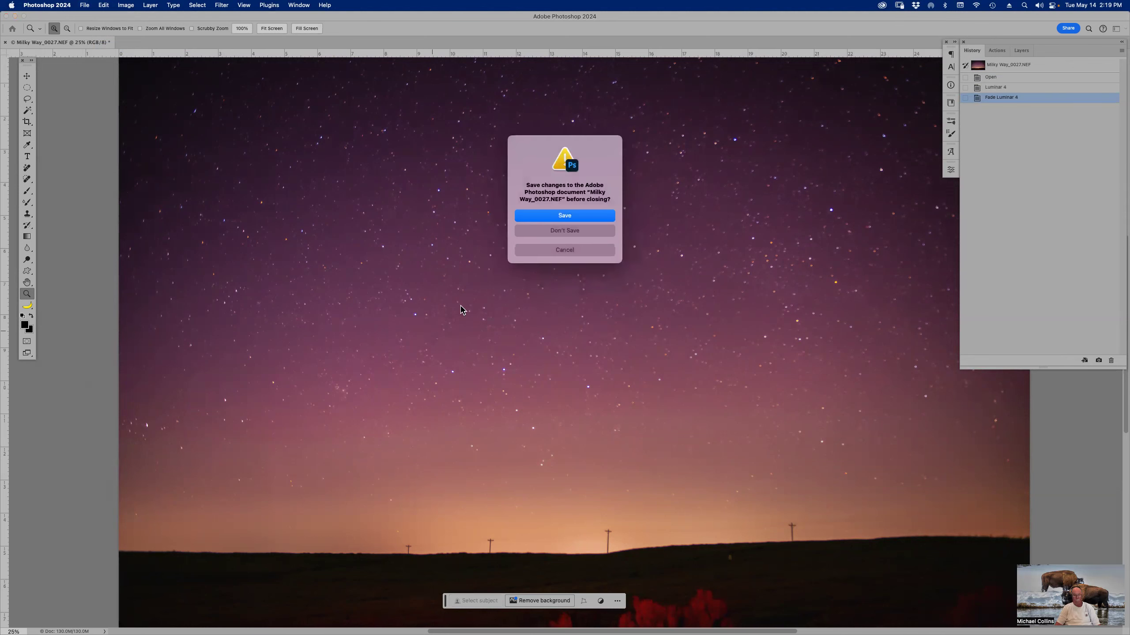
click(538, 231)
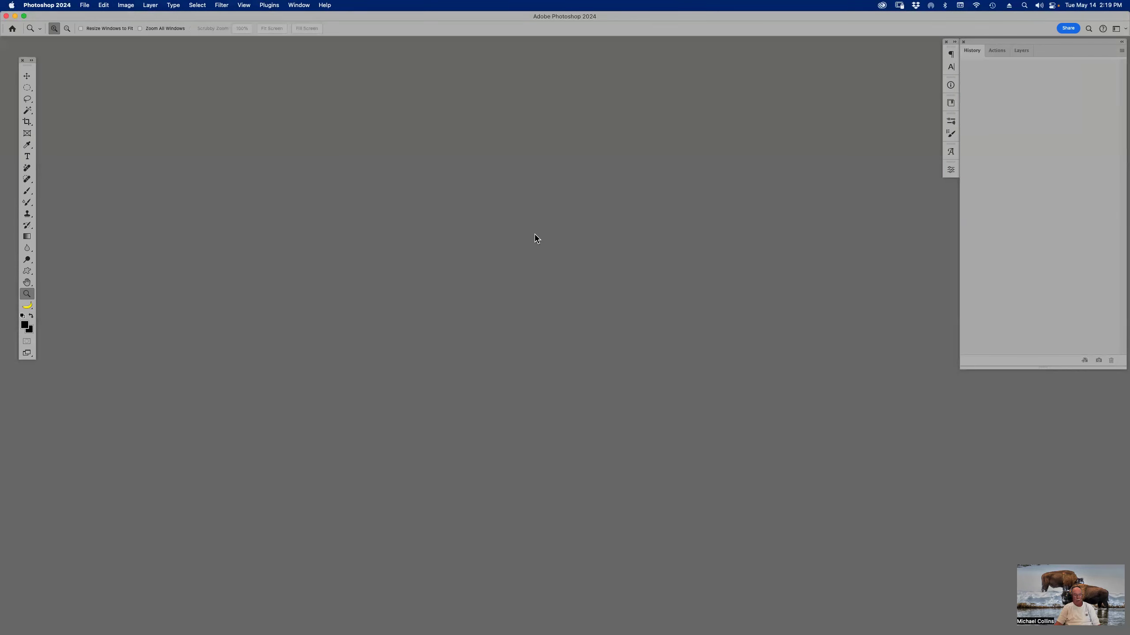
key(super+Tab)
click(464, 317)
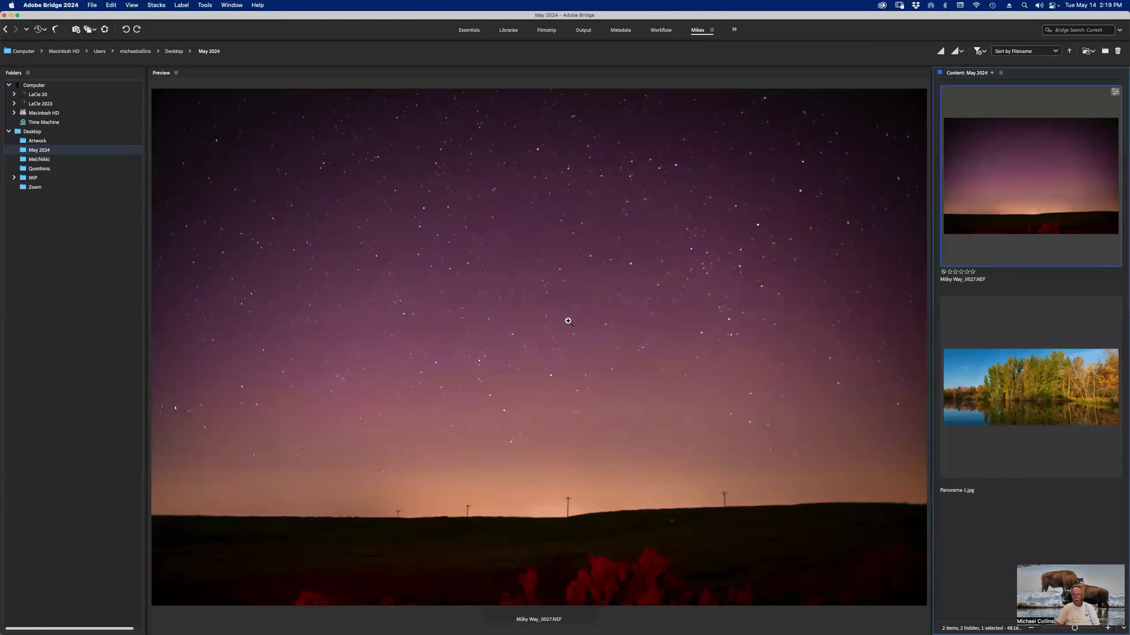
click(1034, 401)
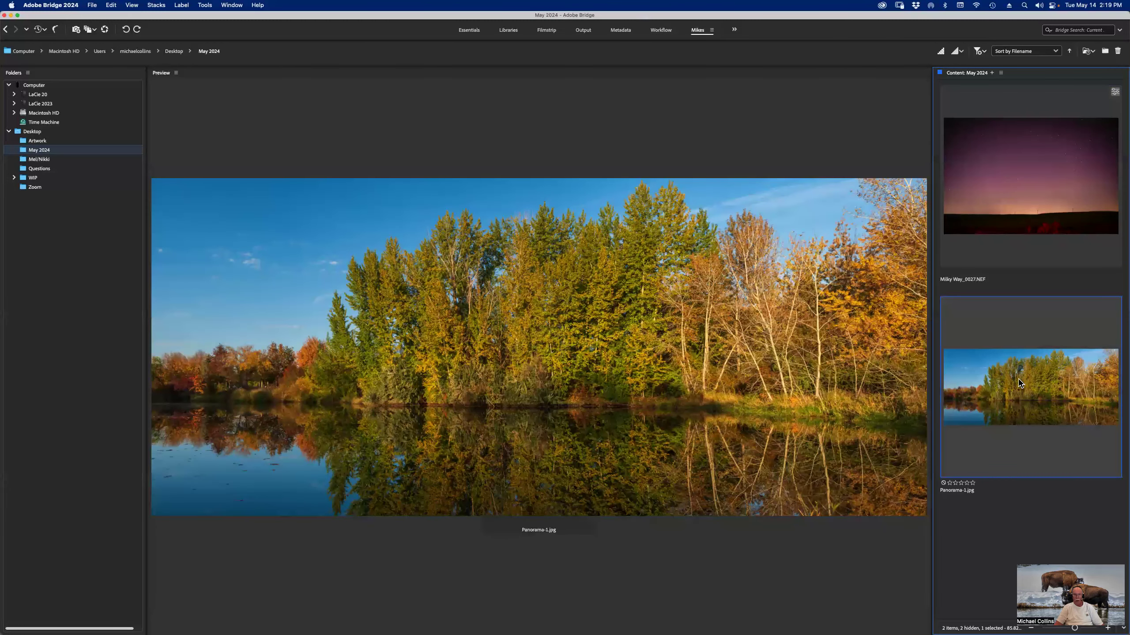
double_click(1019, 383)
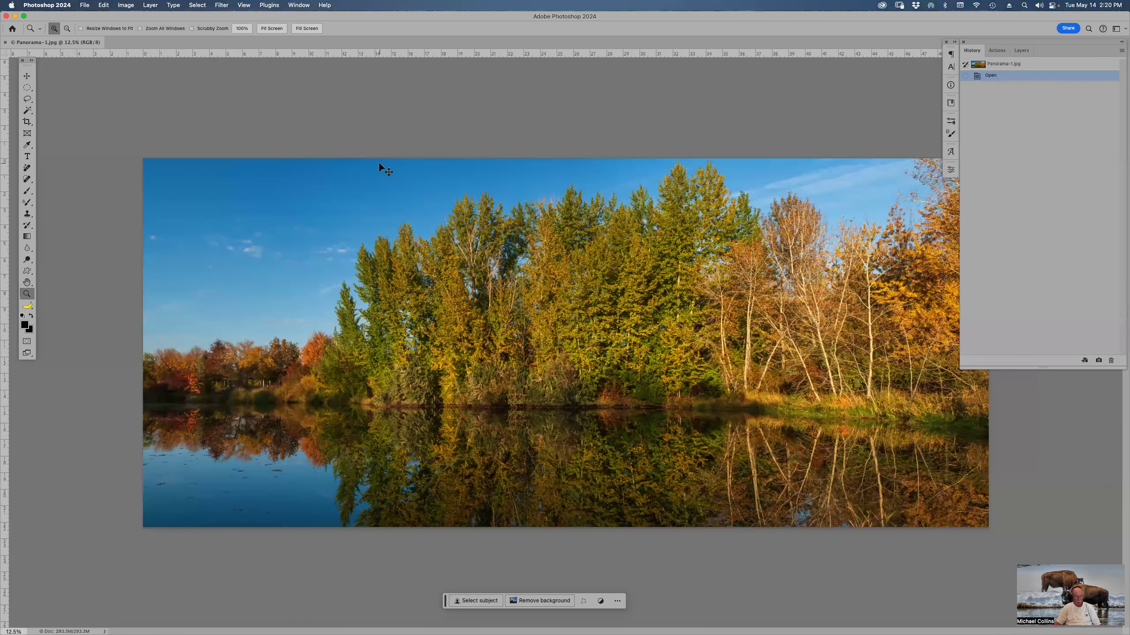
Apply the Camera Raw Seasons: Autumn TM12 preset to the panorama and compare with the original.
key(super+shift+a)
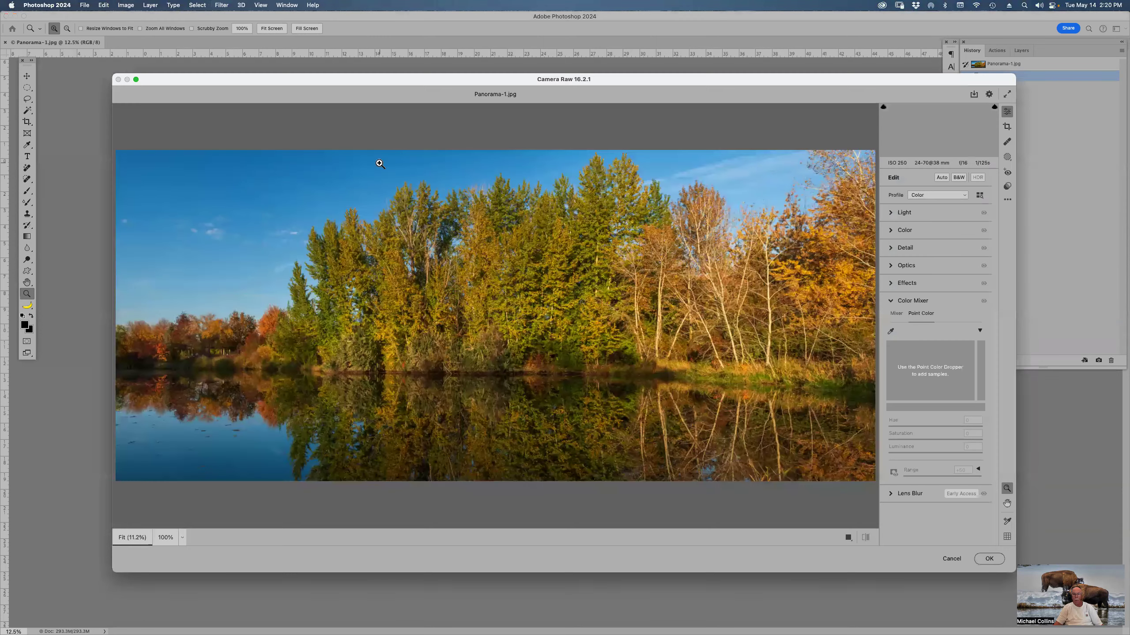
click(1008, 187)
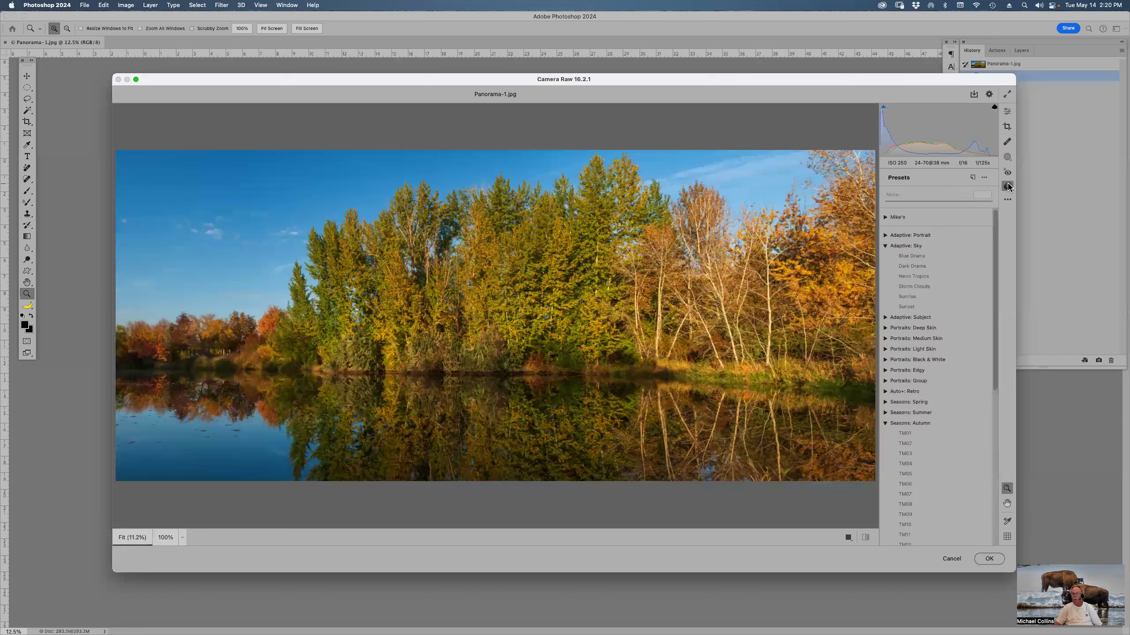
scroll(957, 384, down, 1)
scroll(957, 385, down, 1)
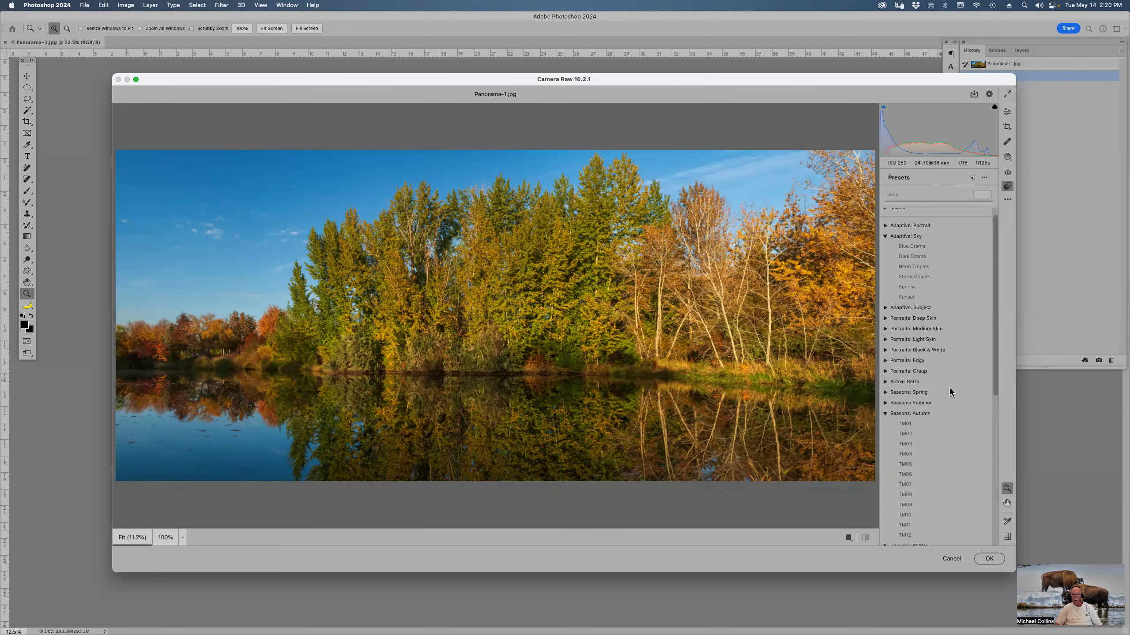
scroll(919, 485, down, 1)
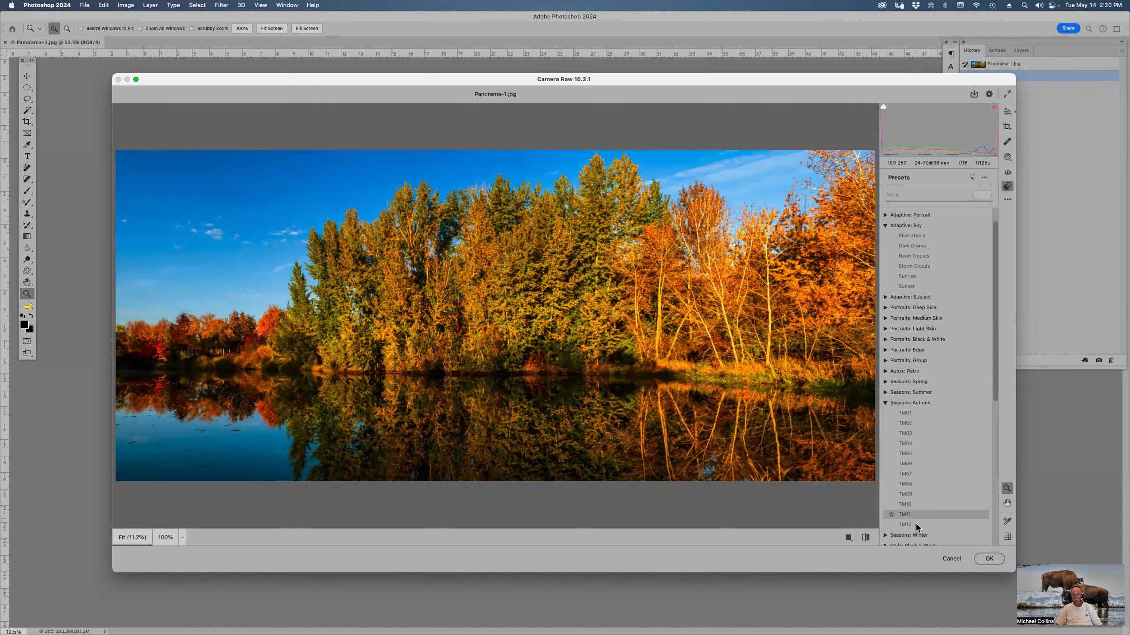
click(916, 525)
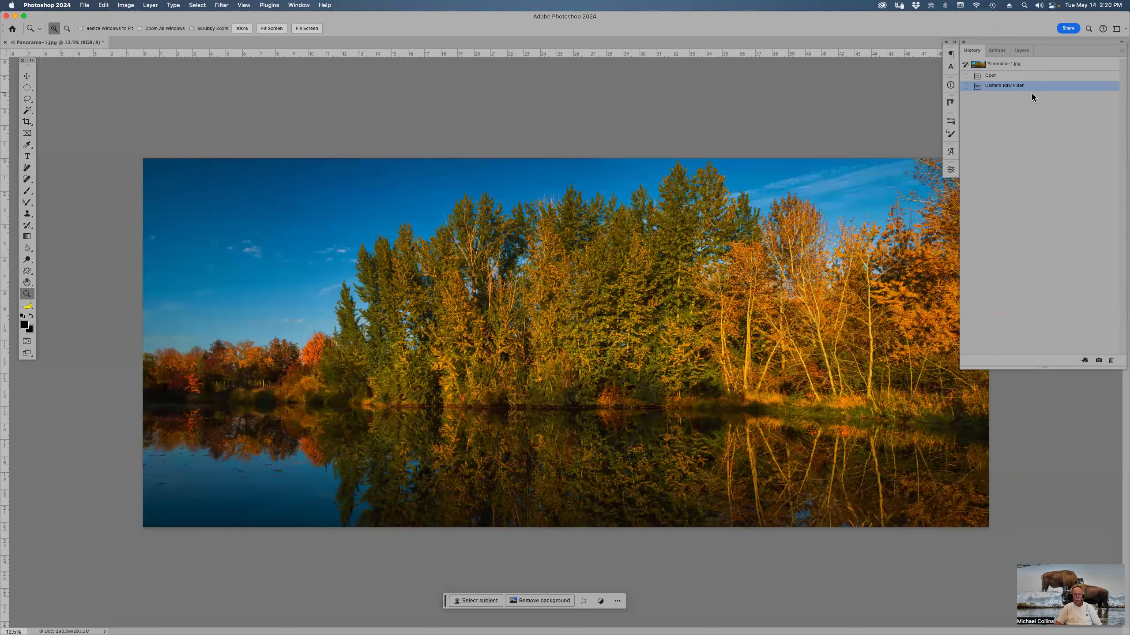
click(1002, 76)
click(1006, 87)
Close the panorama document and bring Adobe Bridge to the front.
key(super+Tab)
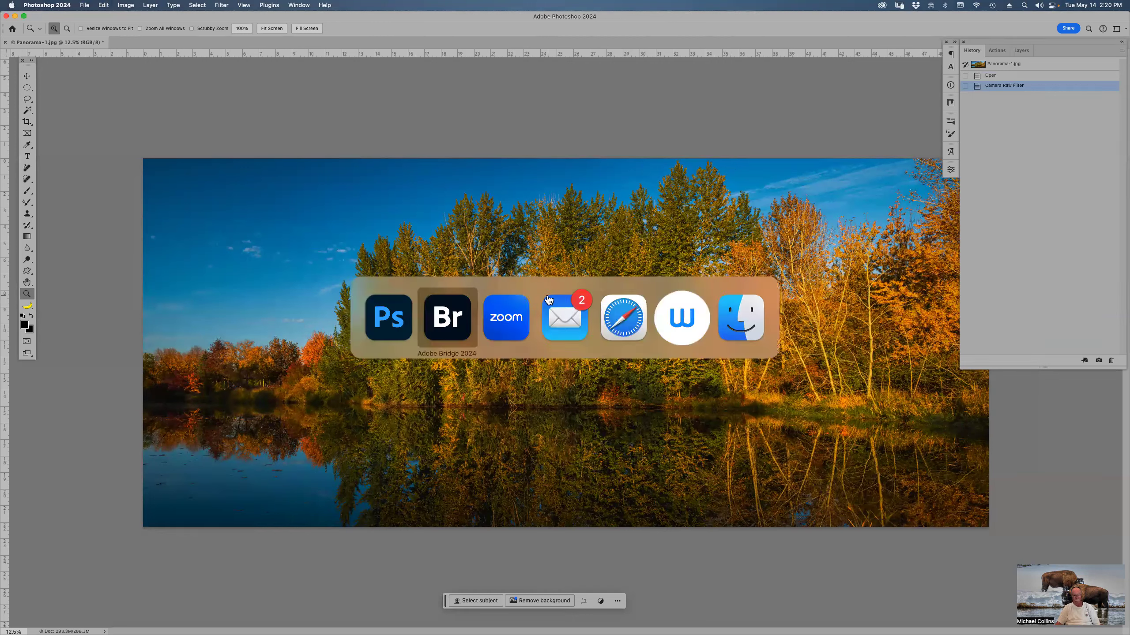
key(super+w)
key(super+Tab)
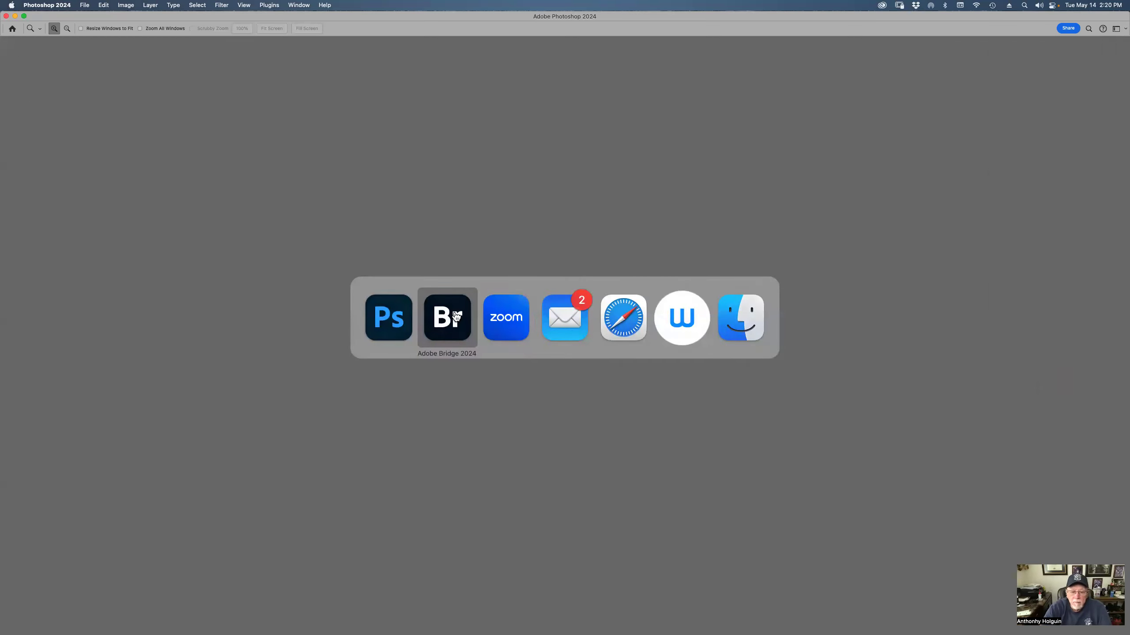
click(456, 317)
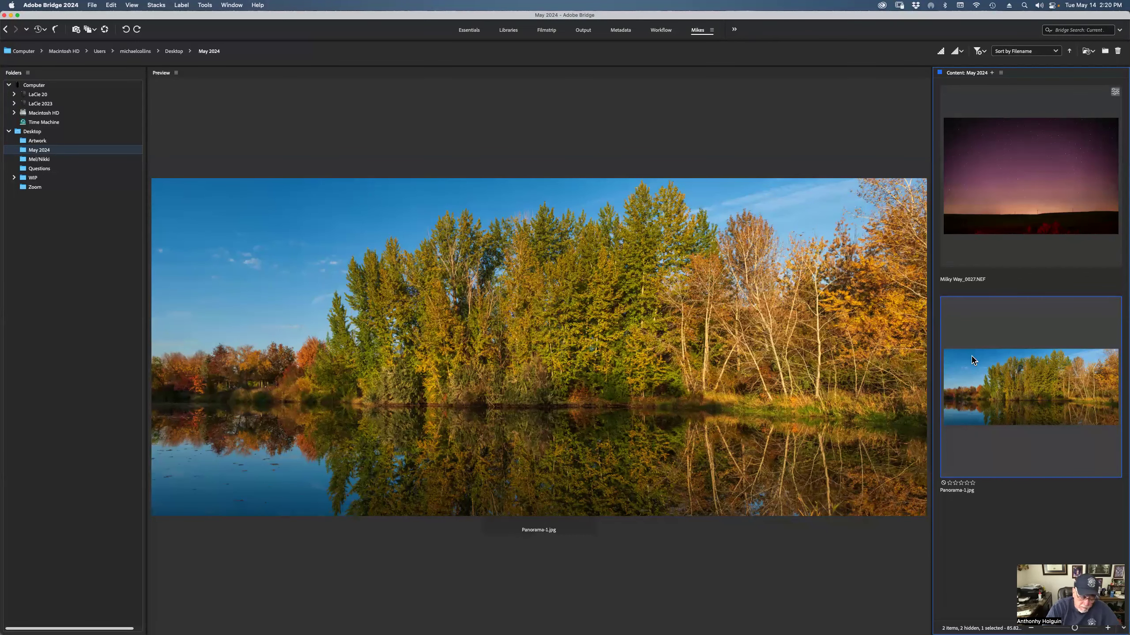
Browse to Desktop > Artwork in Bridge and open Africa_2021_0158.psd in Photoshop.
click(9, 131)
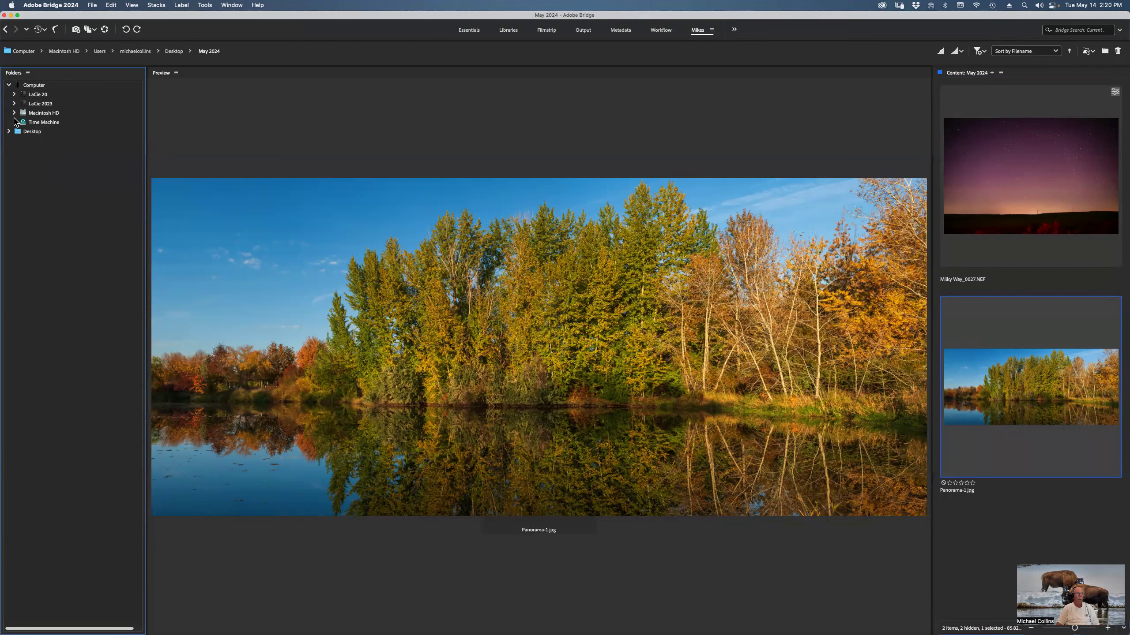
click(14, 104)
click(15, 94)
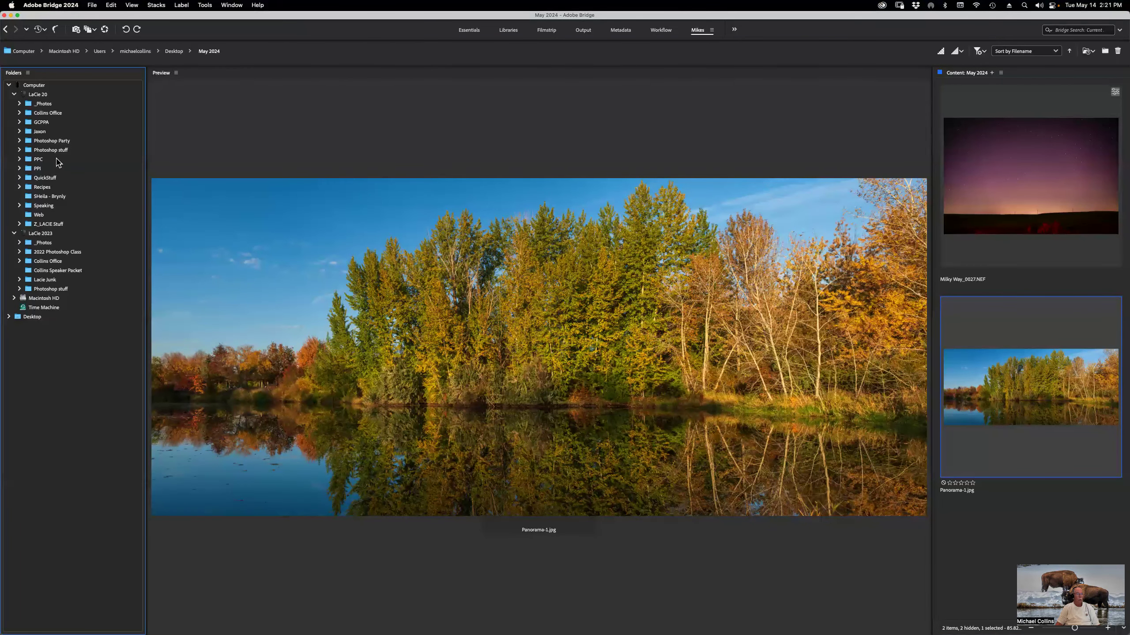
click(41, 104)
click(20, 103)
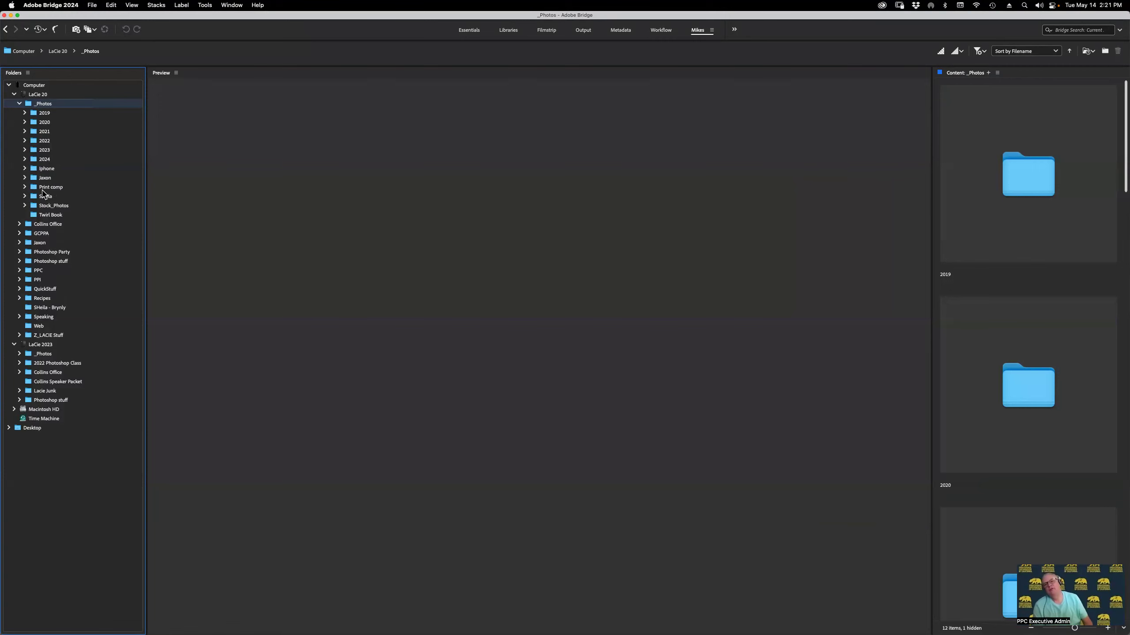
click(14, 94)
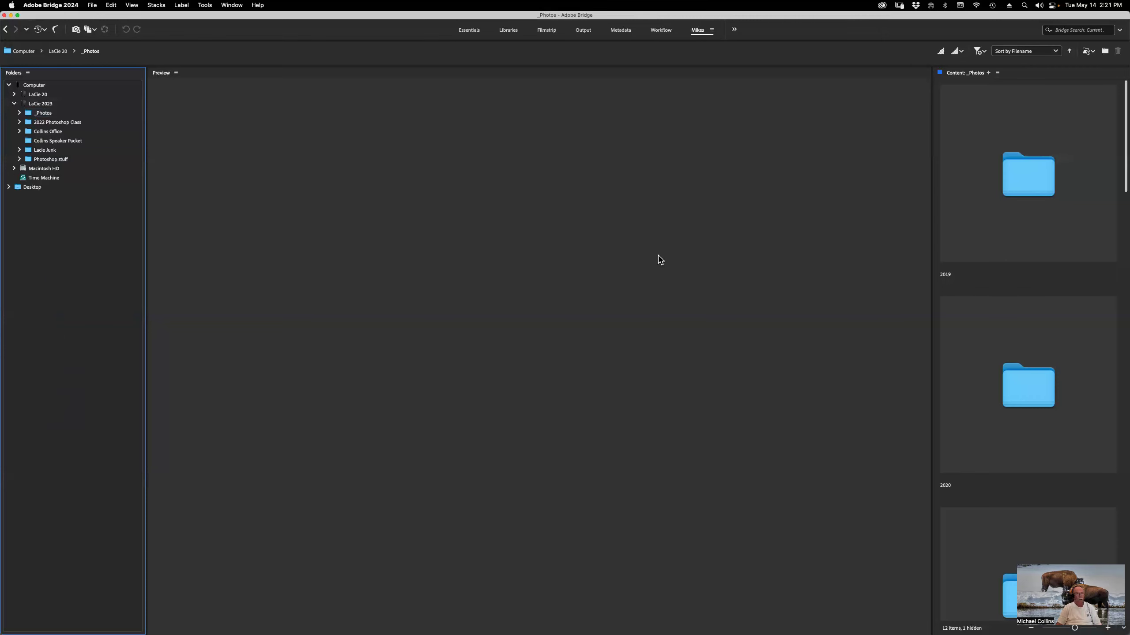
click(34, 188)
click(9, 187)
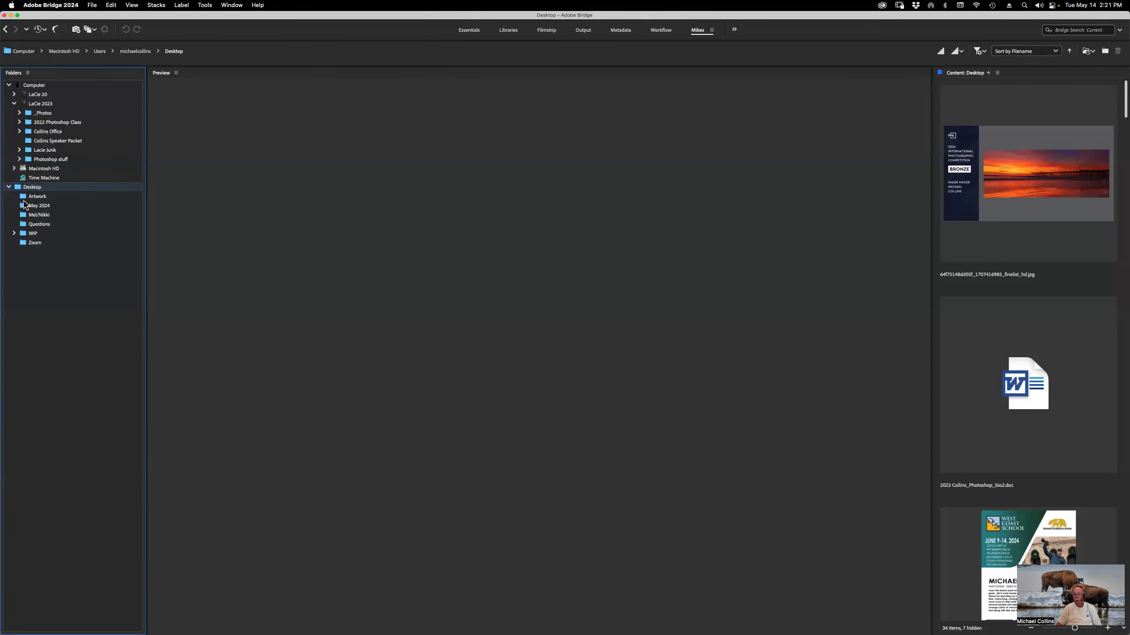
click(44, 199)
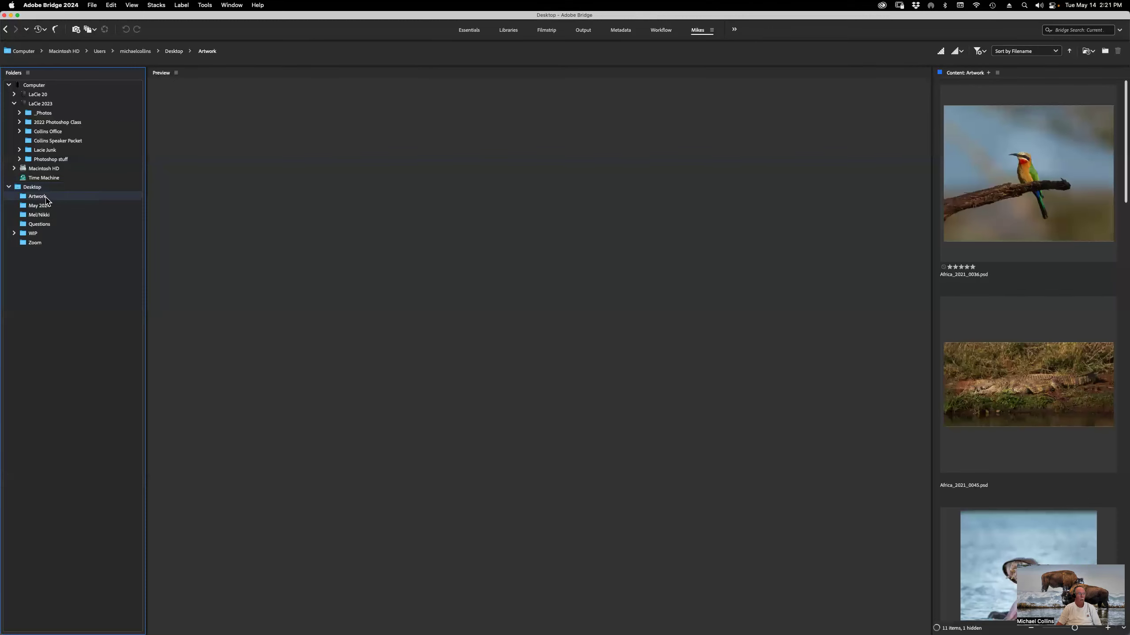
scroll(952, 285, down, 5)
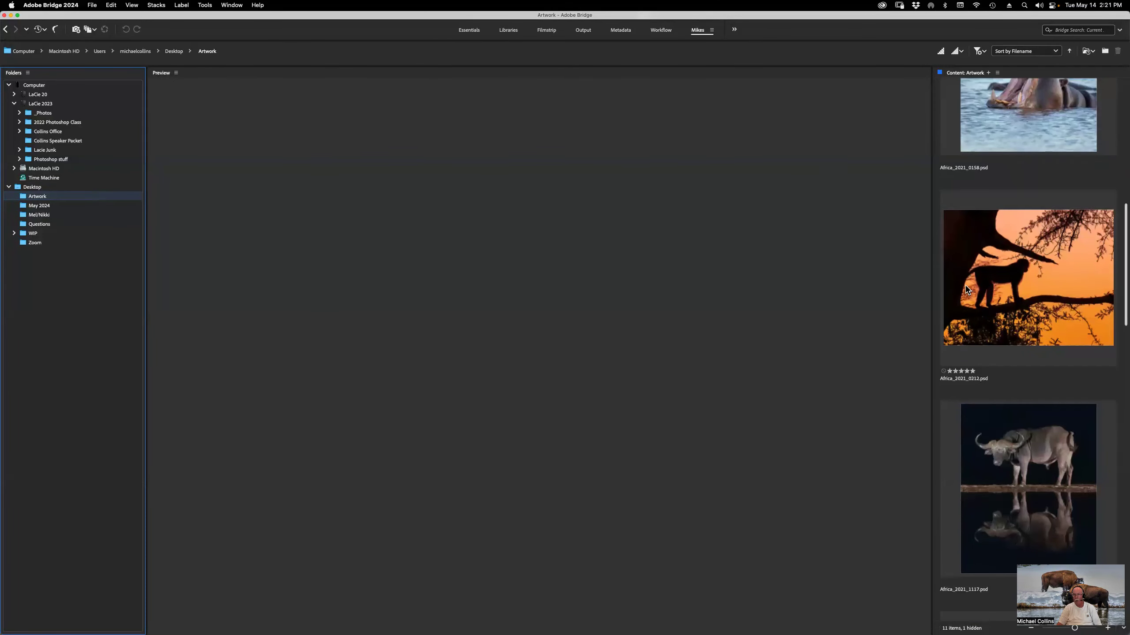
scroll(970, 289, up, 2)
double_click(1009, 216)
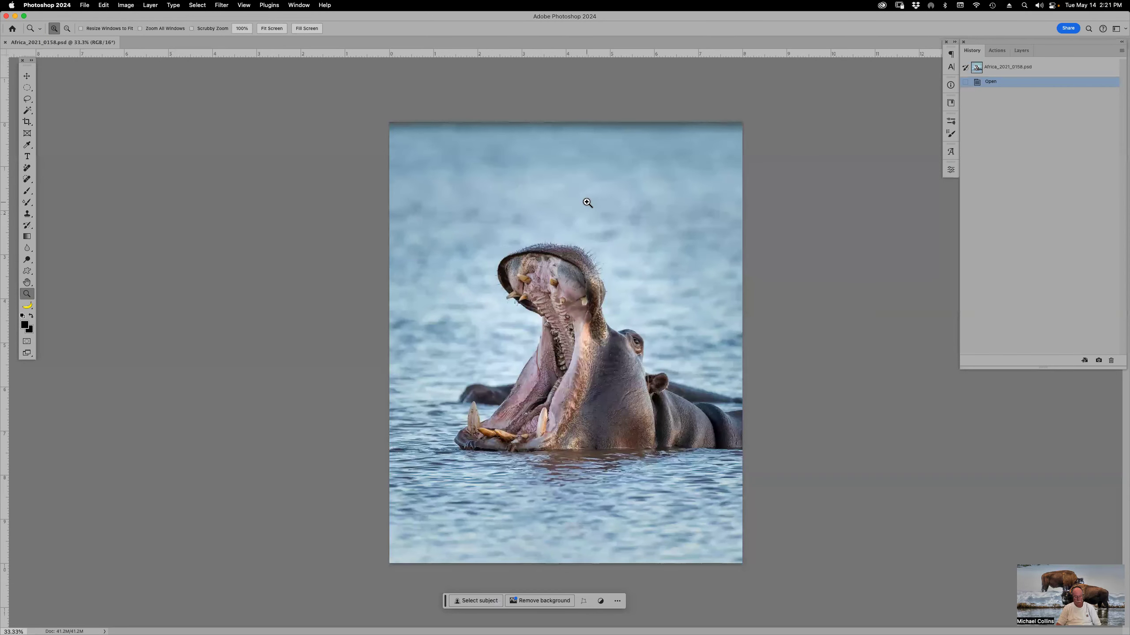
Crop a sliver off the top of the hippo photo and launch the Camera Raw Filter.
key(c)
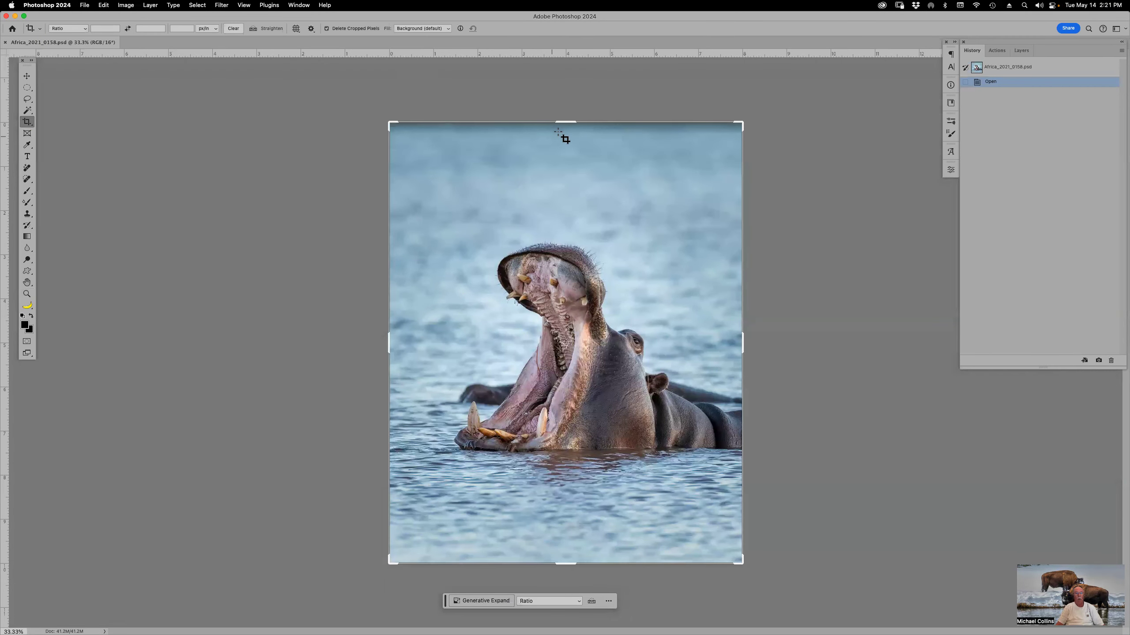
drag(562, 124, 563, 125)
key(Return)
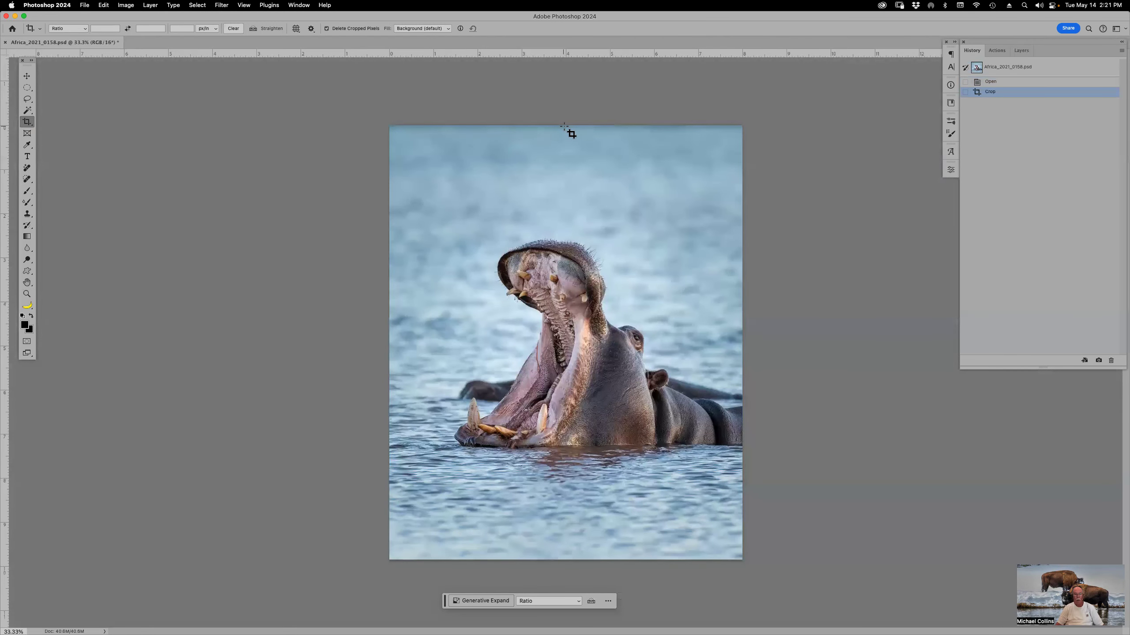
key(super)
key(super+shift+a)
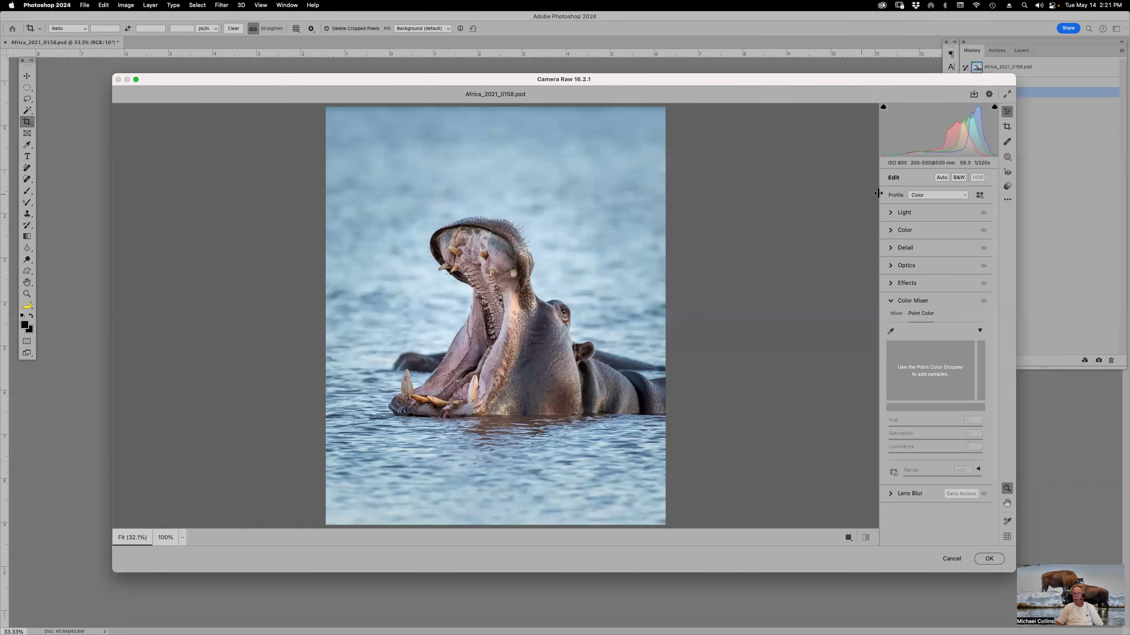
Mask the background via inverted Subject mask and set Exposure -0.45, Highlights -20, Whites -6.
click(1008, 158)
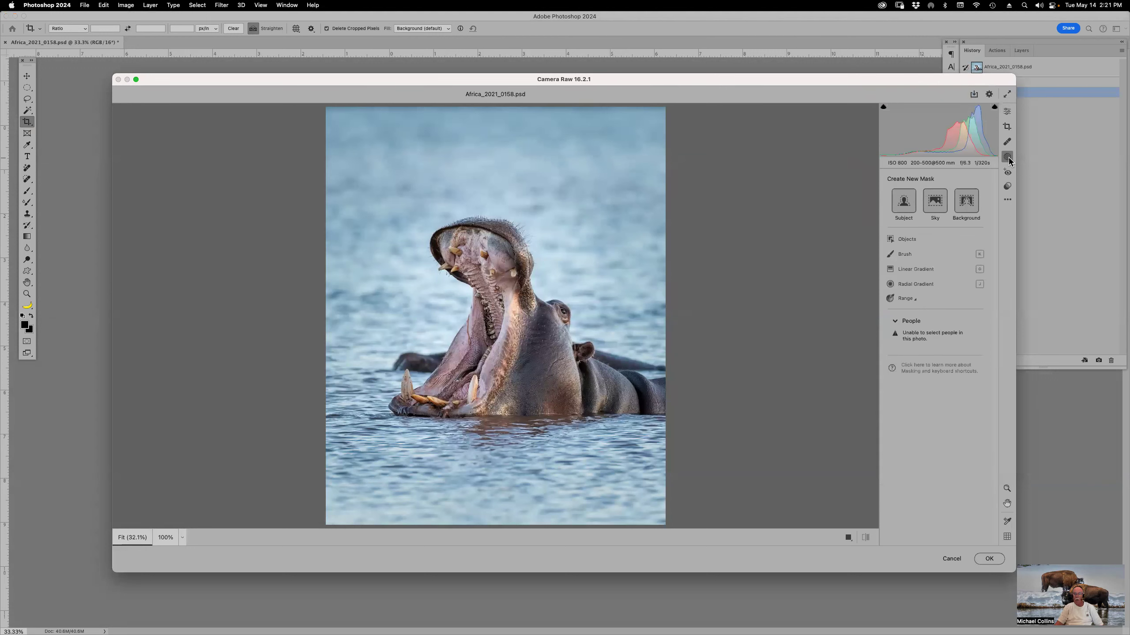
click(906, 204)
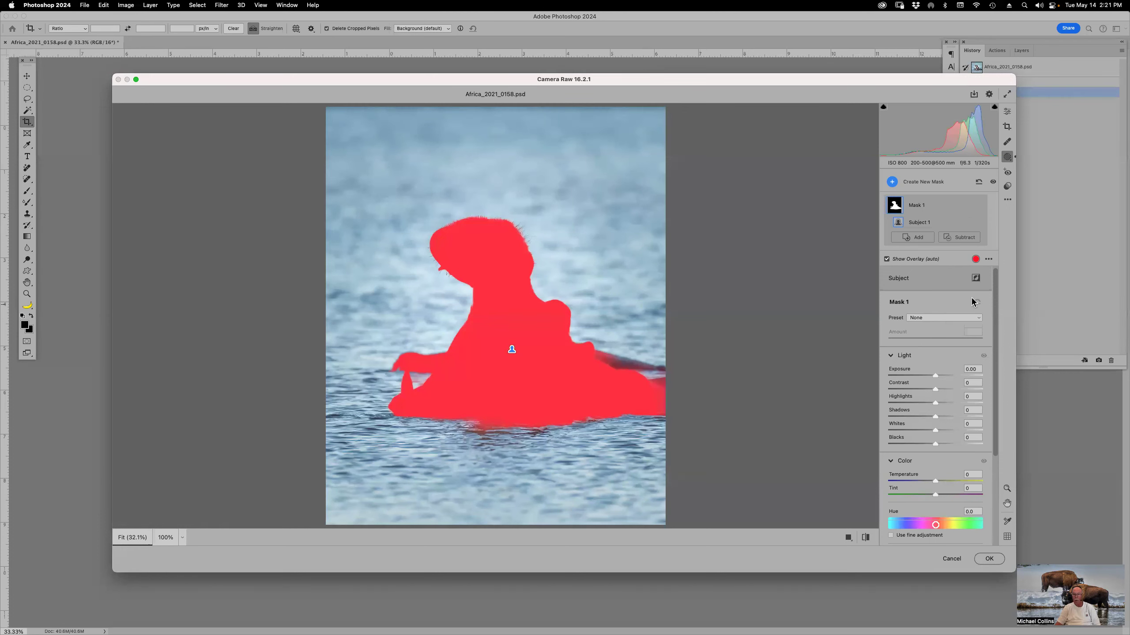
click(976, 279)
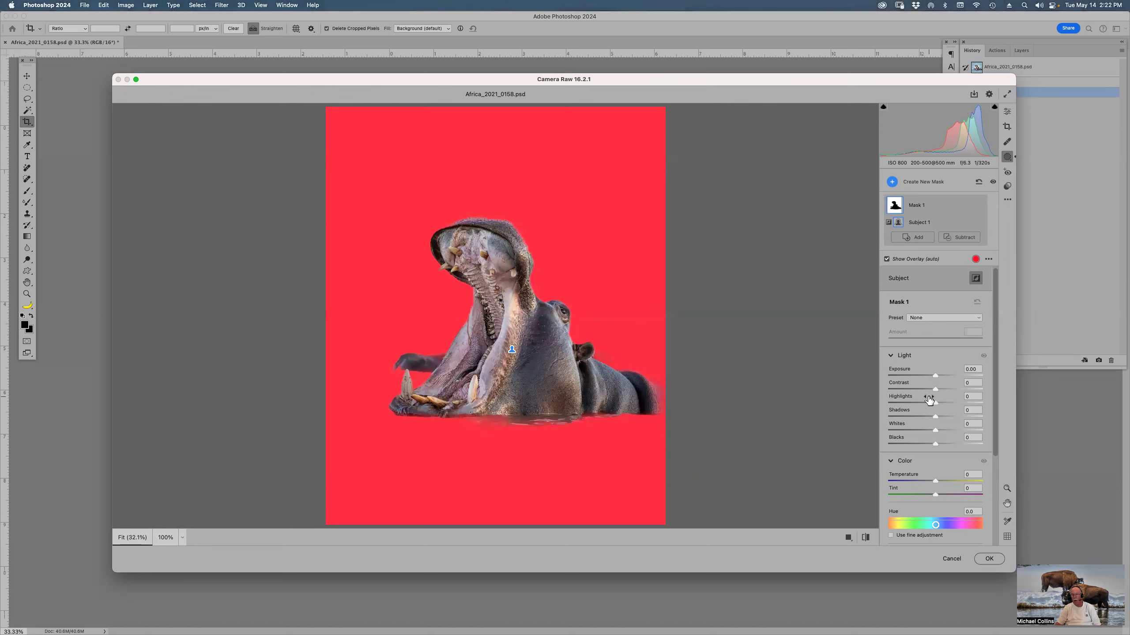
drag(935, 376, 930, 431)
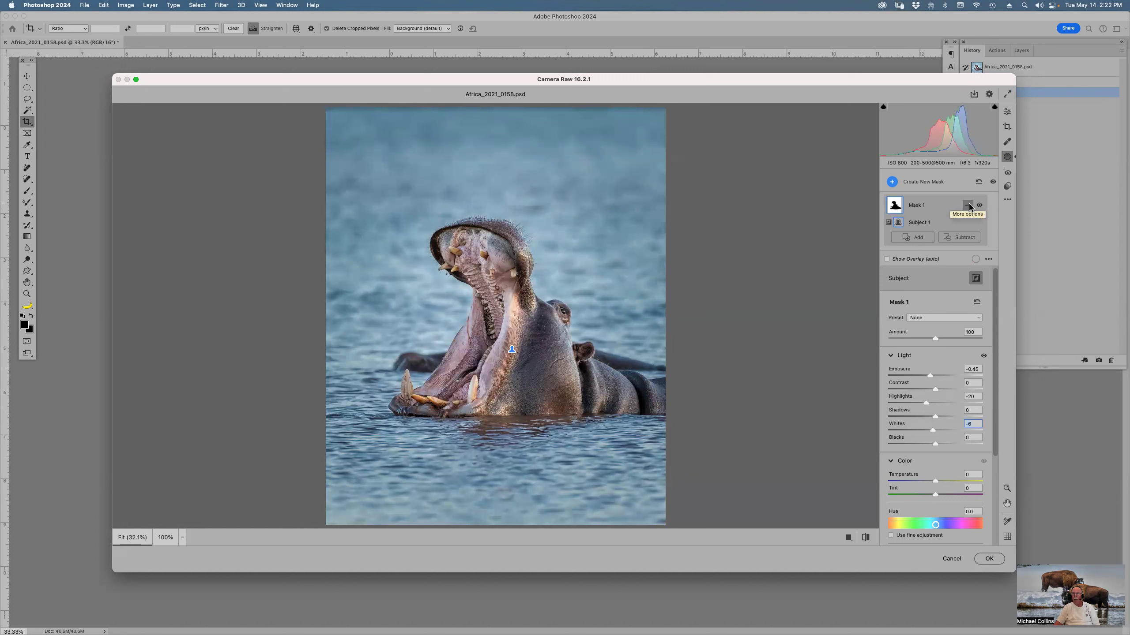
click(968, 207)
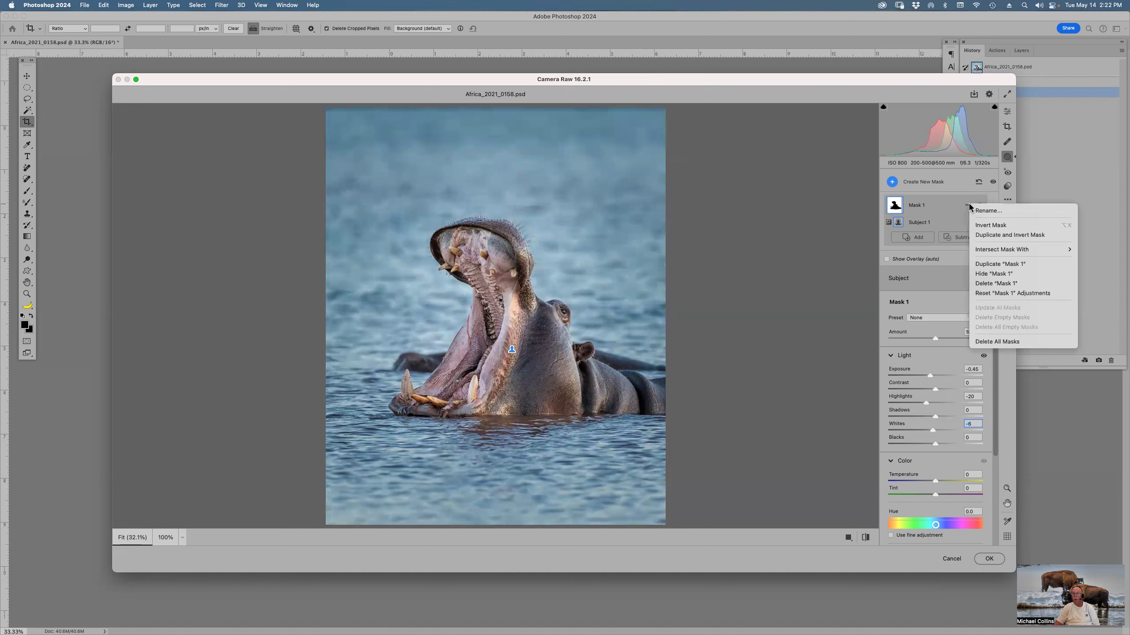
Duplicate and invert Mask 1, brighten the hippo (Exposure +0.25, Shadows +11, Temperature +3), and apply.
click(991, 236)
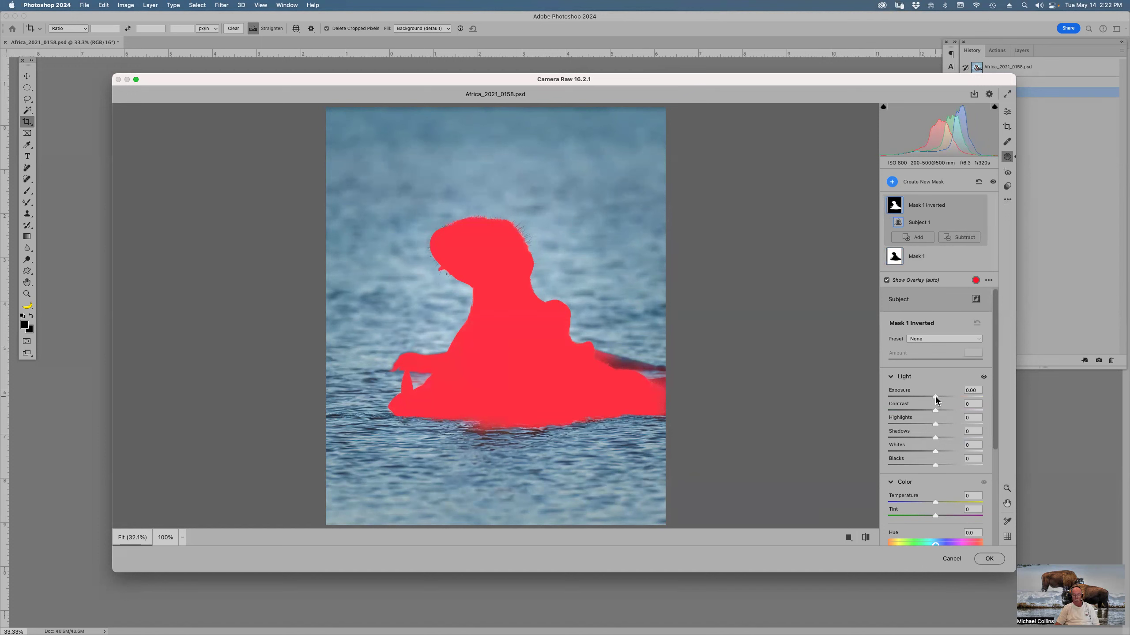
drag(935, 396, 936, 398)
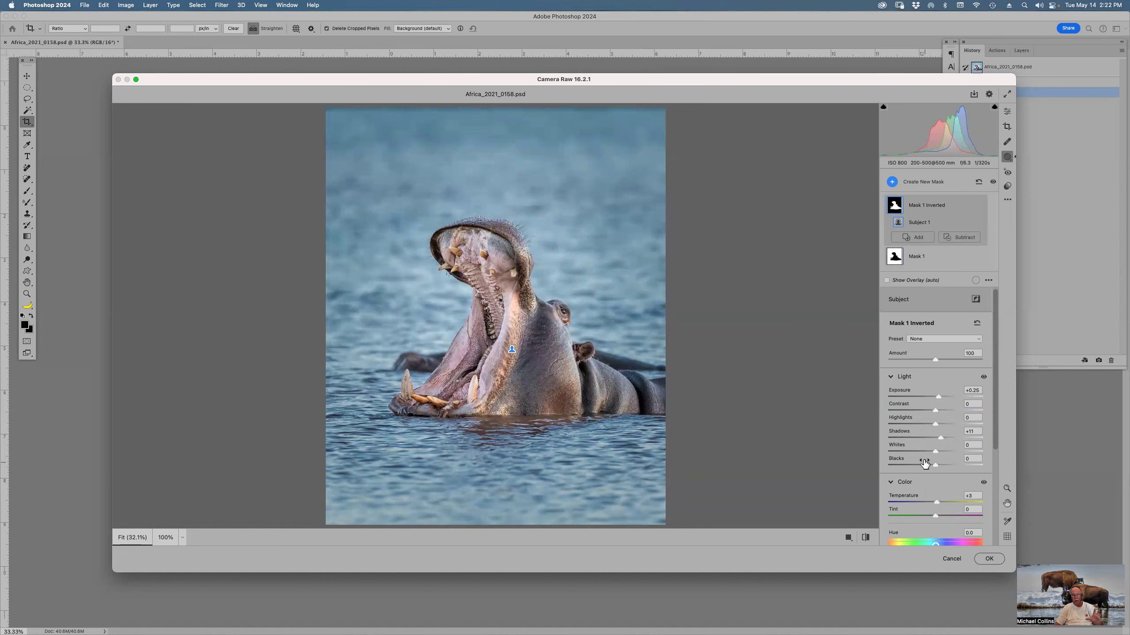
click(990, 560)
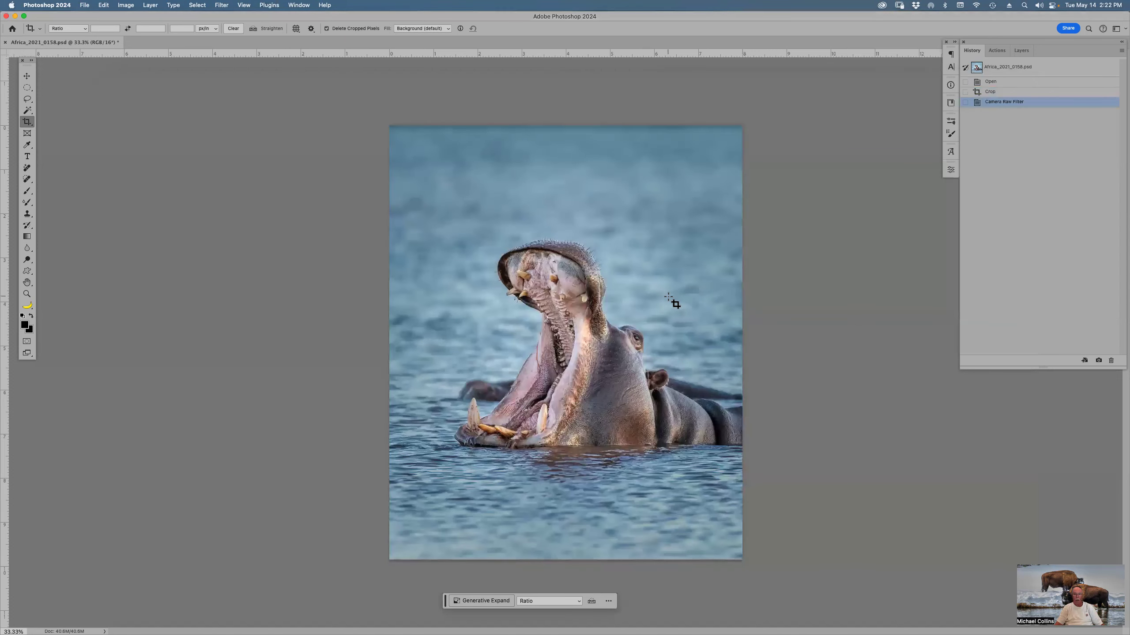
Compare the Crop and Camera Raw Filter history states, keep the filtered version, and show Layers.
click(990, 91)
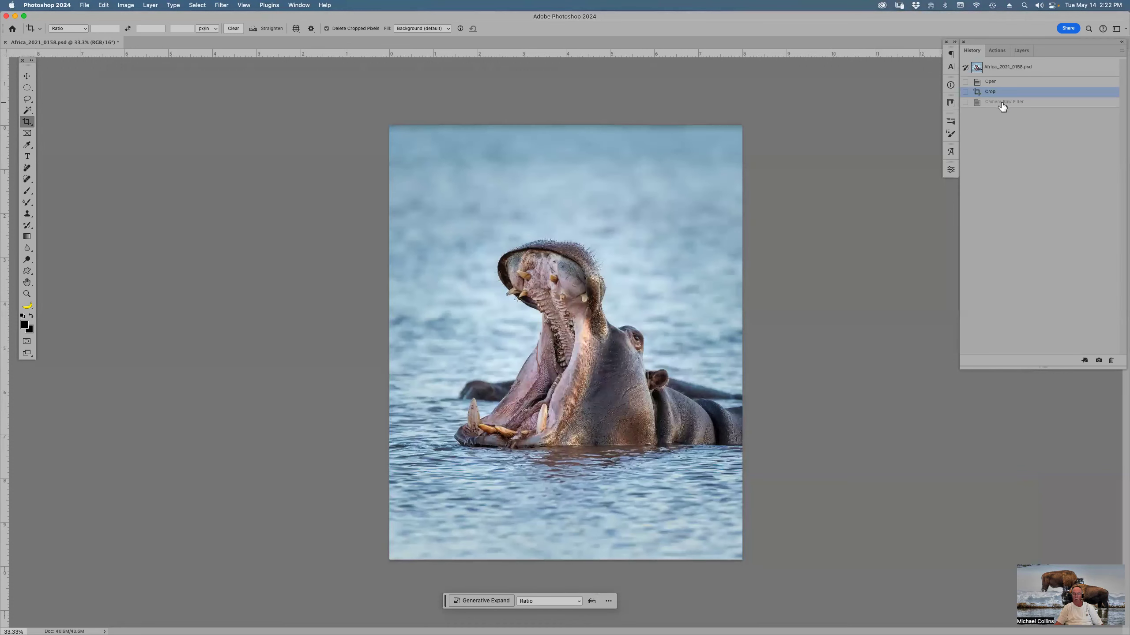
click(1002, 105)
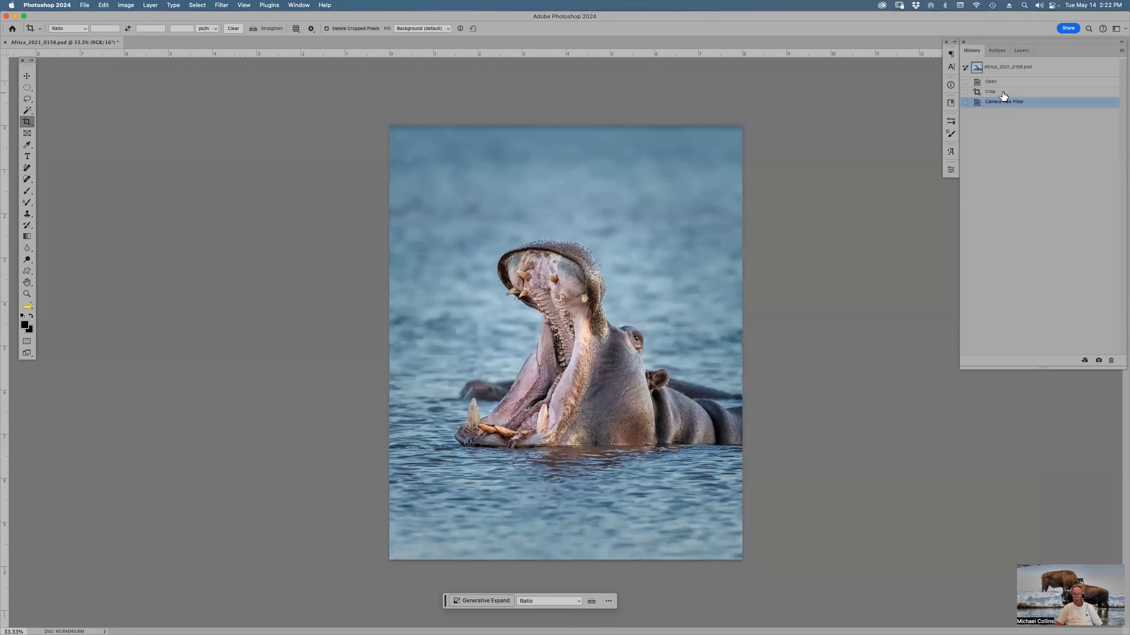
click(1002, 91)
click(1003, 103)
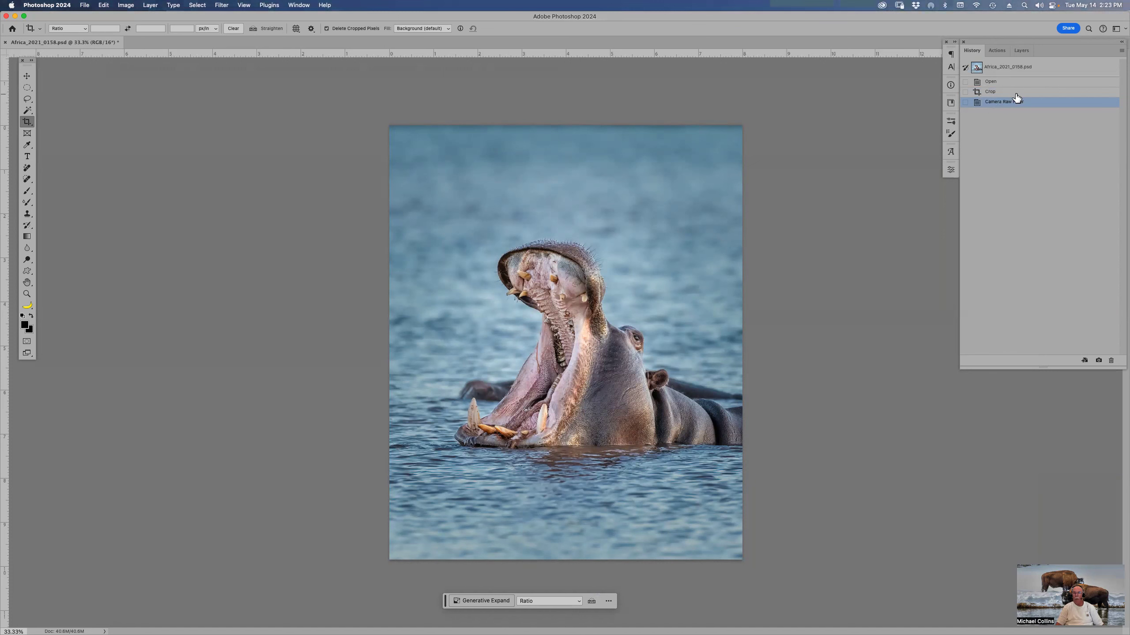
click(1021, 51)
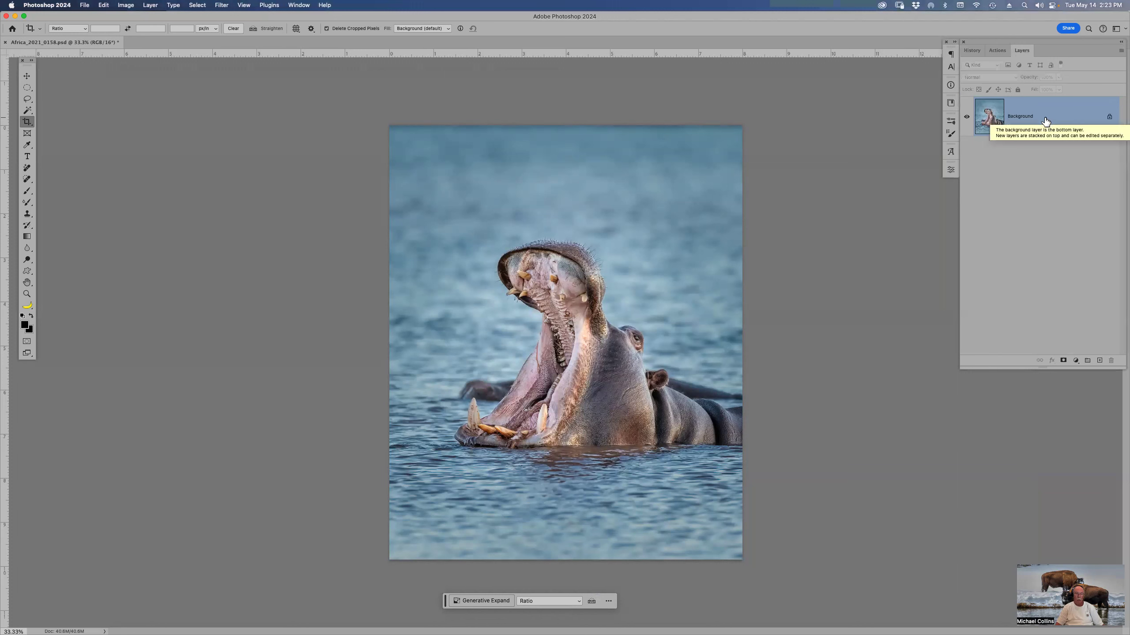
Duplicate Background as Layer 1, select Background, and hide Layer 1.
drag(1045, 121, 1044, 117)
key(super+j)
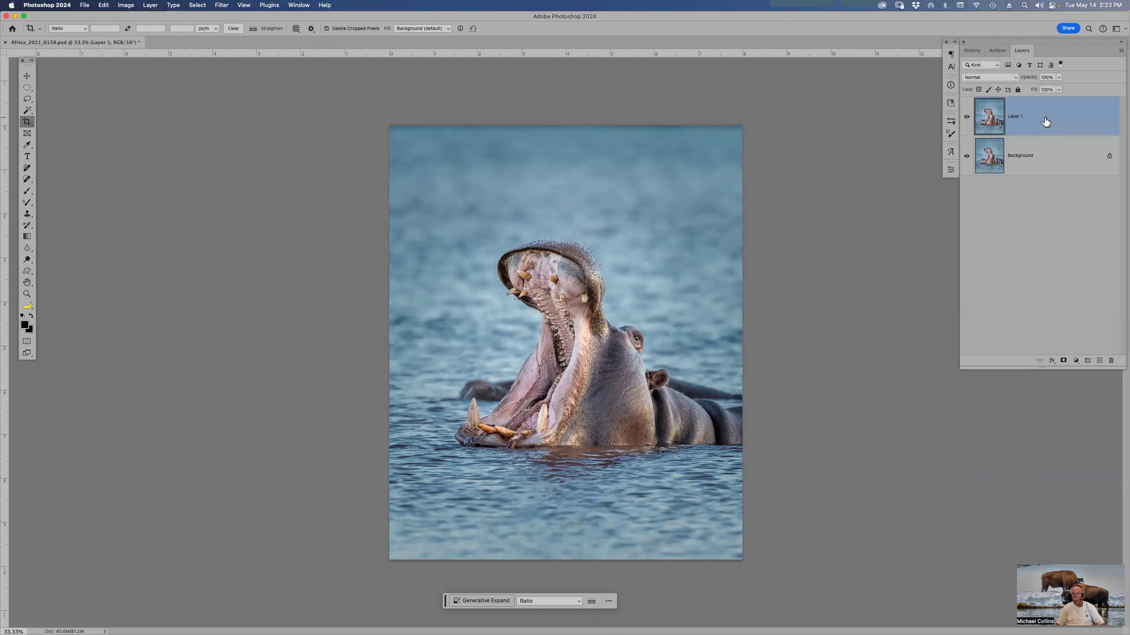
click(991, 158)
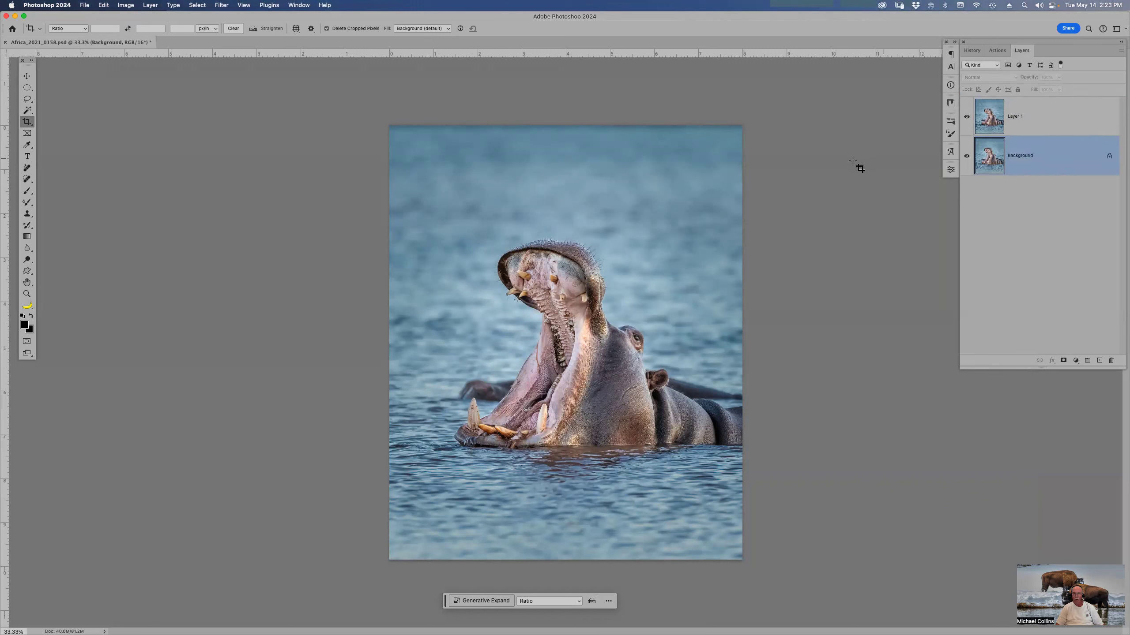
click(966, 116)
Fill Background with blue sampled from the water, then show and select Layer 1.
key(b)
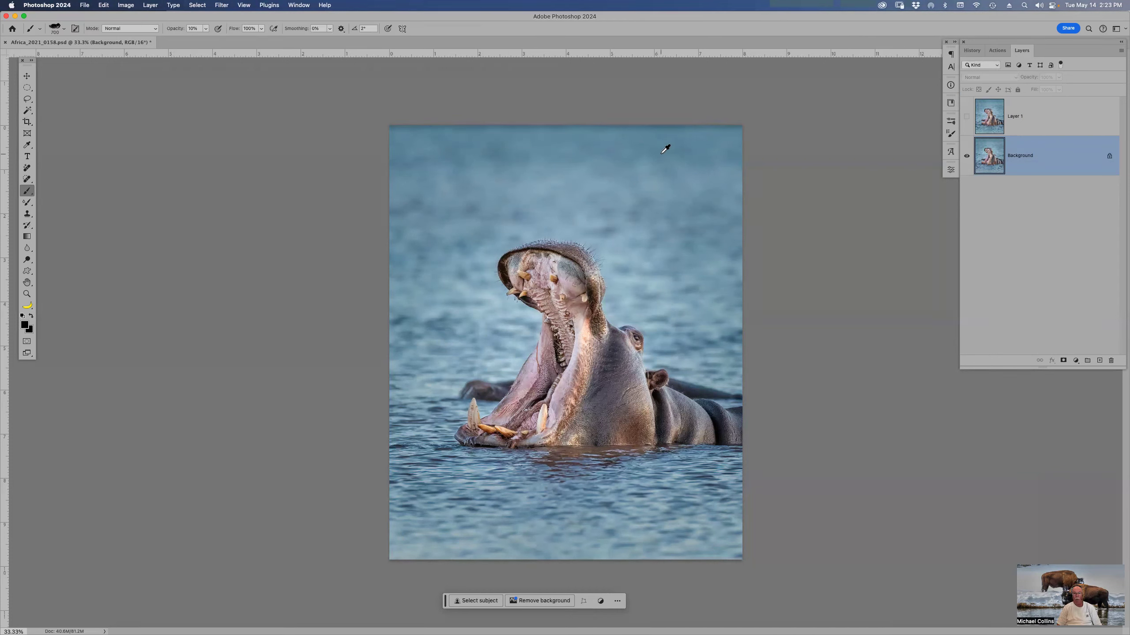
alt+click(662, 150)
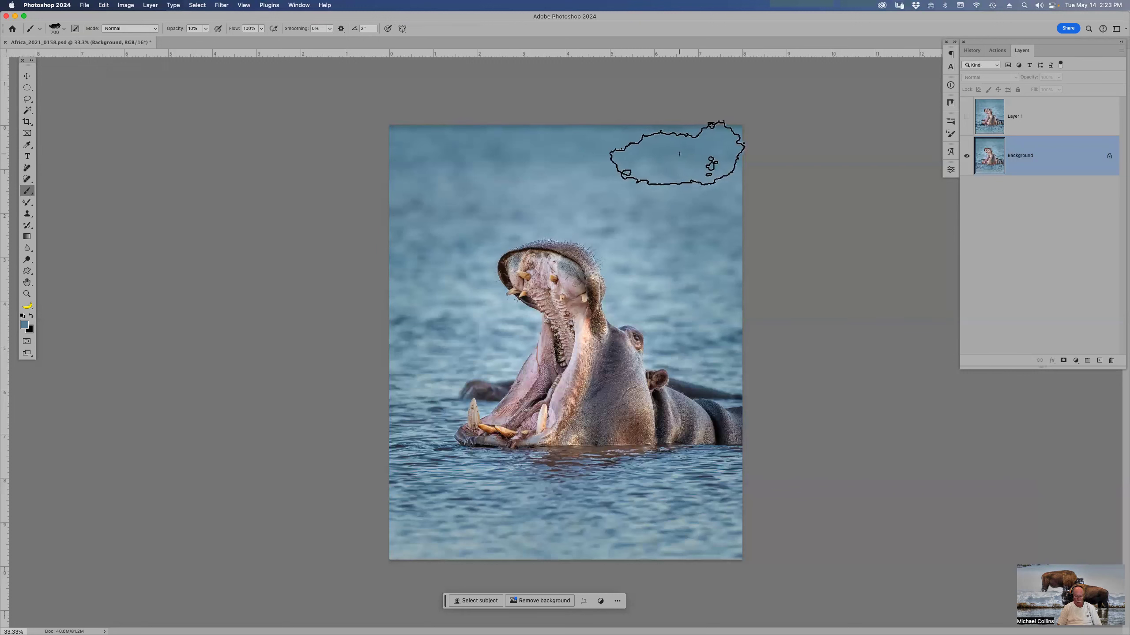
key(alt+BackSpace)
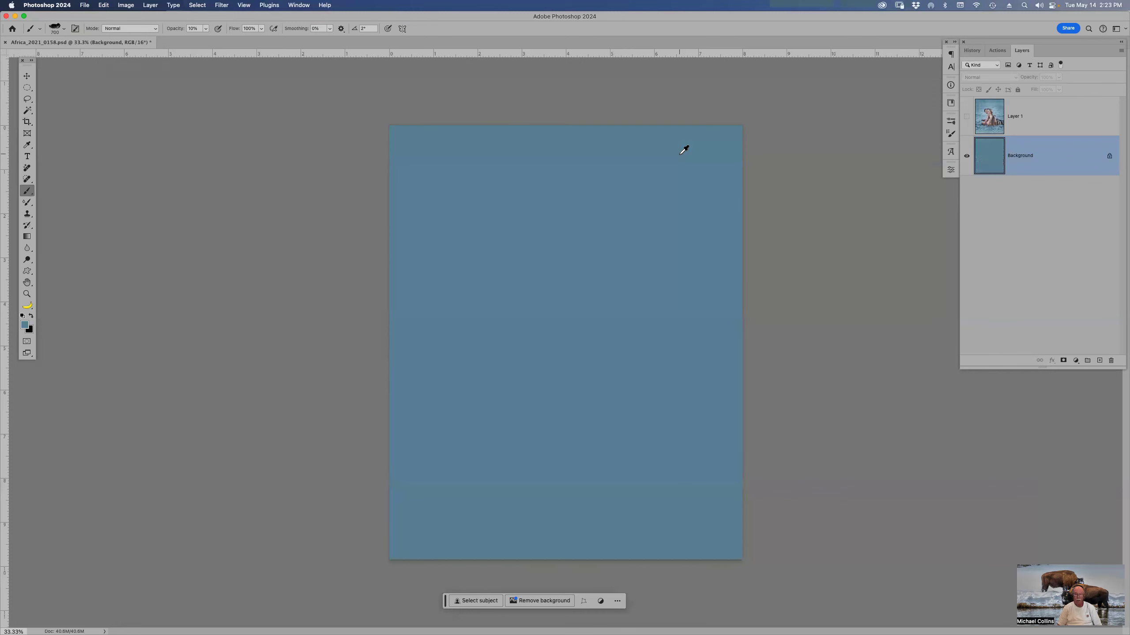
click(967, 116)
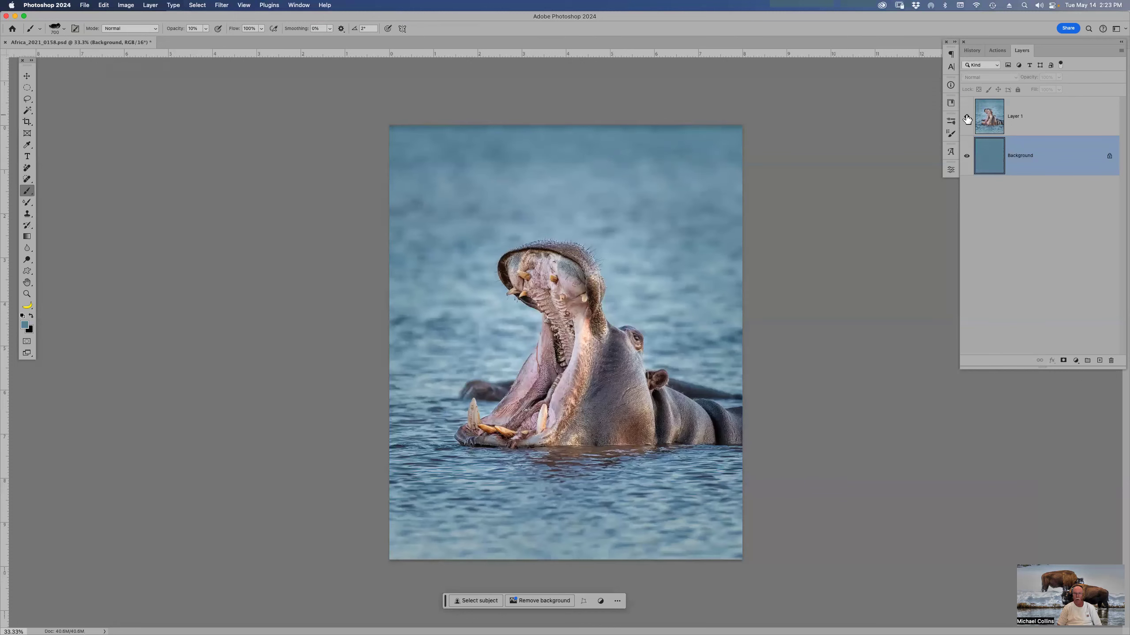
shift+click(1027, 118)
click(1039, 122)
Scale Layer 1 down to about 87% so a blue margin shows around the photo.
key(super+t)
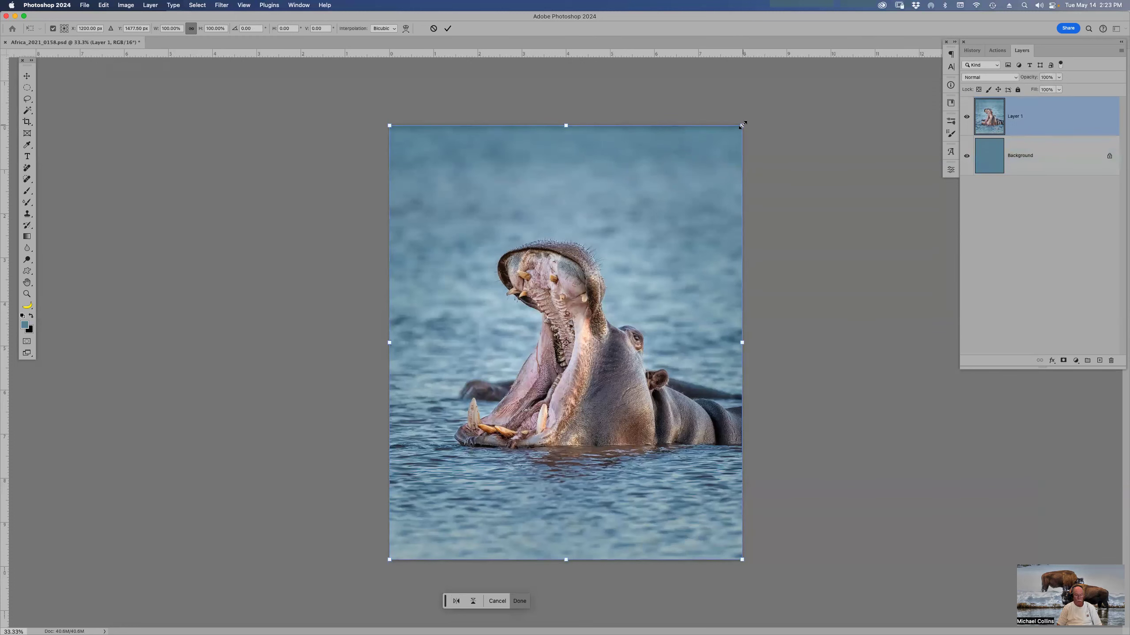
drag(742, 125, 718, 154)
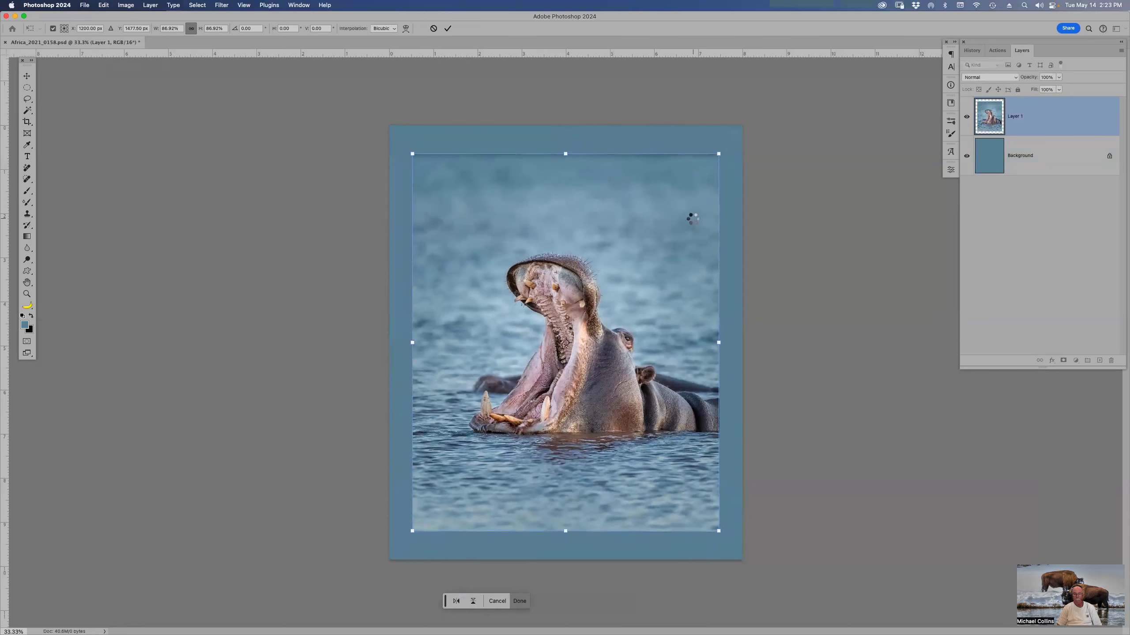
key(Return)
key(b)
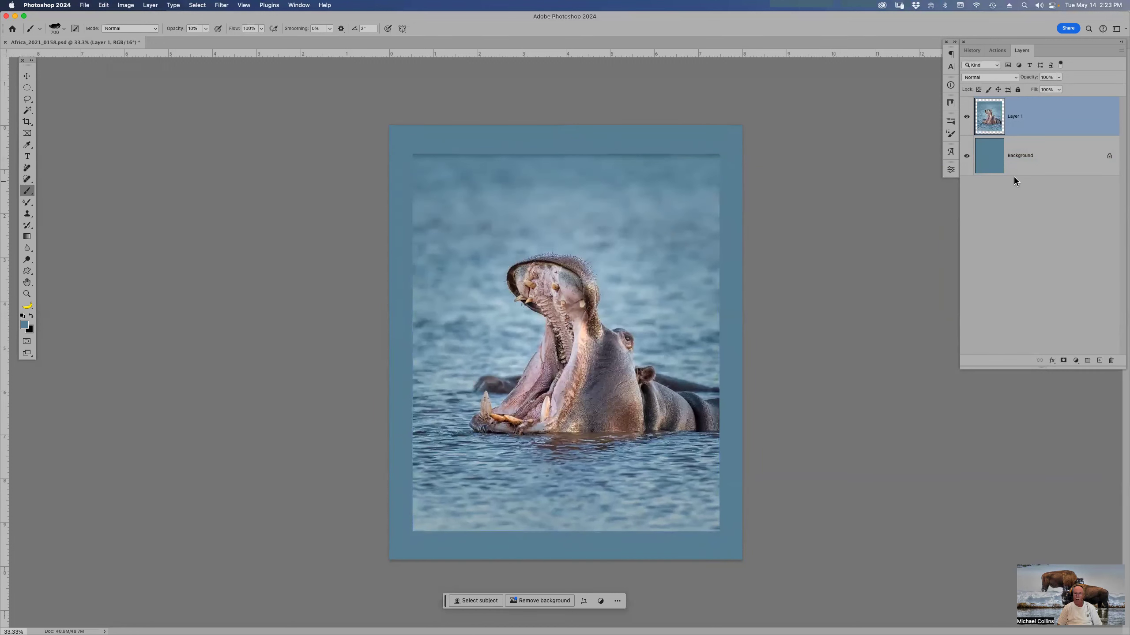
Fill the Background border with a darker blue, then duplicate Layer 1 as Layer 1 copy.
click(996, 166)
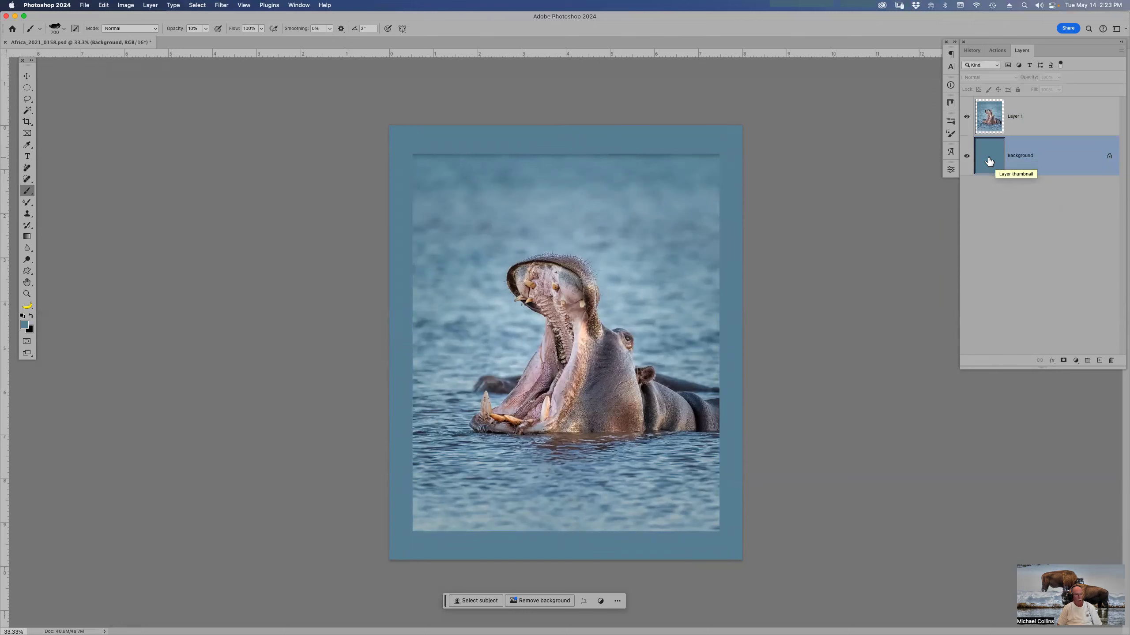
click(25, 325)
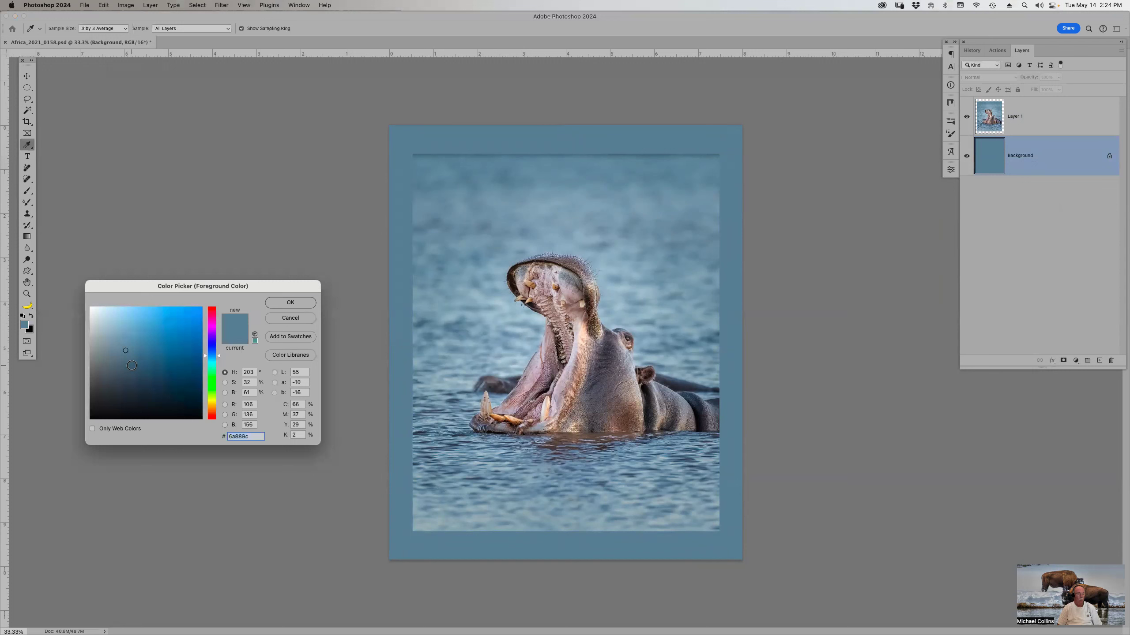
click(133, 362)
click(290, 302)
key(b)
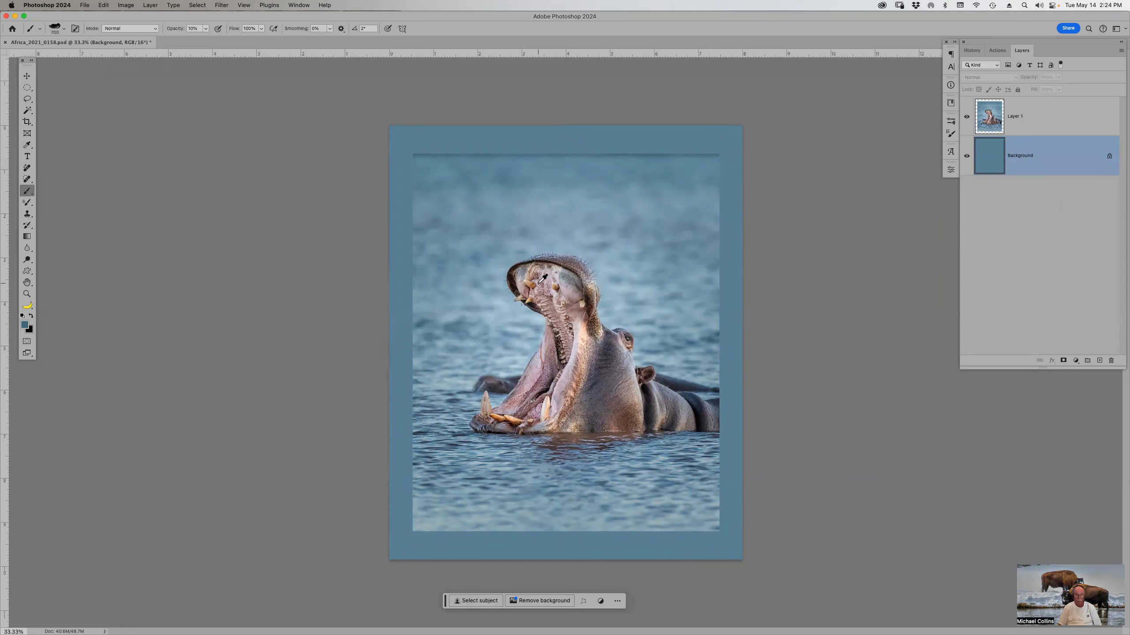
key(alt+BackSpace)
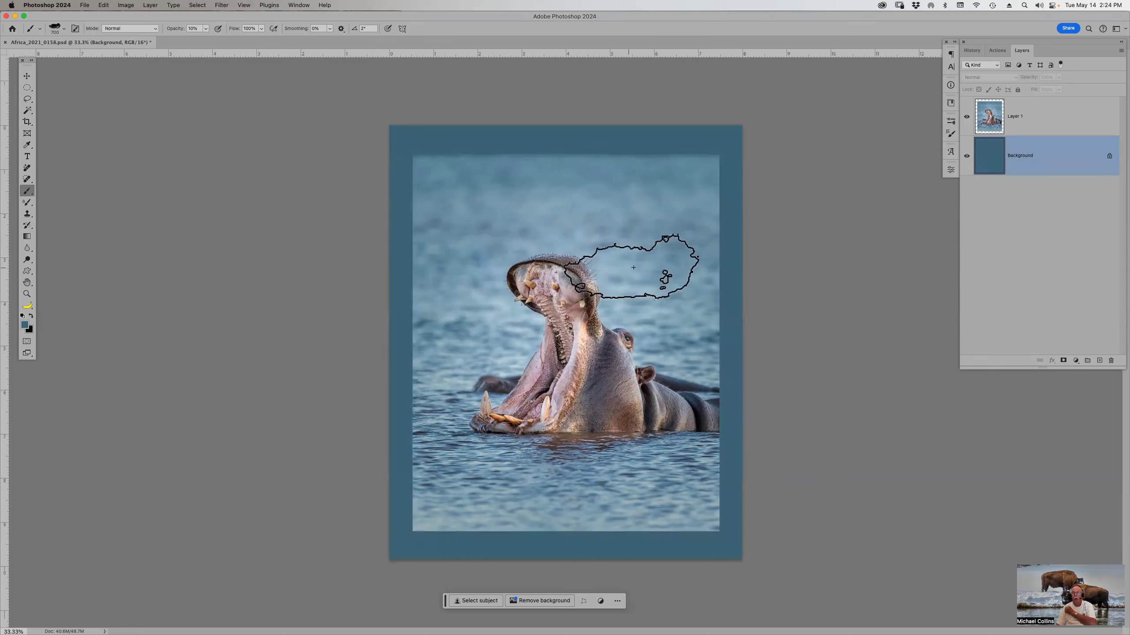
click(996, 121)
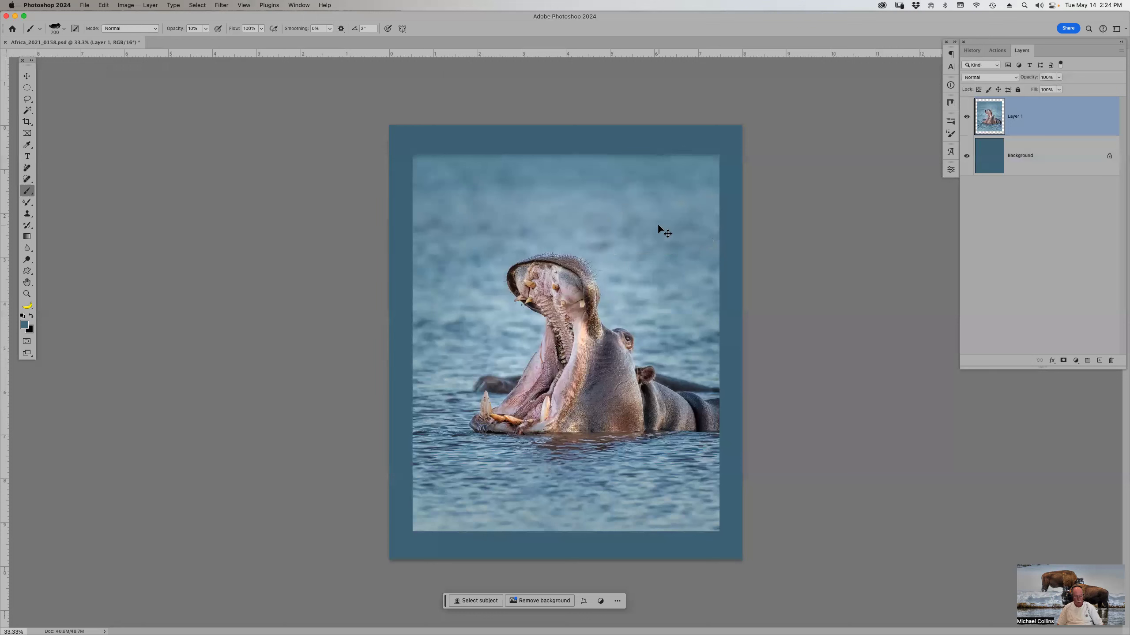
key(super+j)
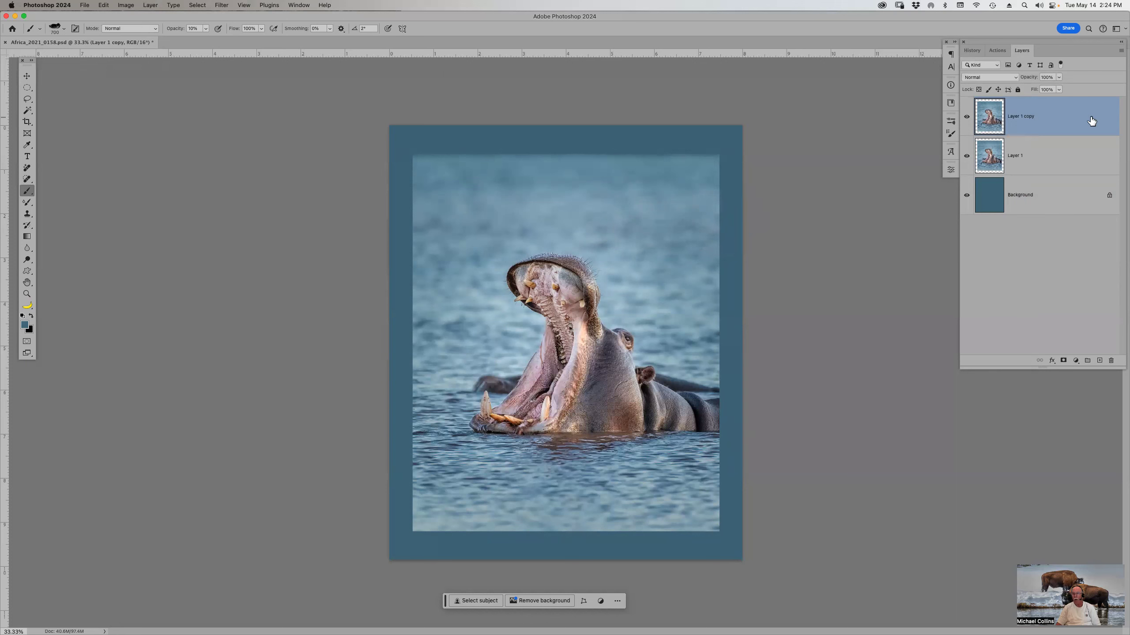
Add an 8 px inside Stroke to Layer 1 copy in light blue (89a2b6) sampled from the water.
click(1052, 361)
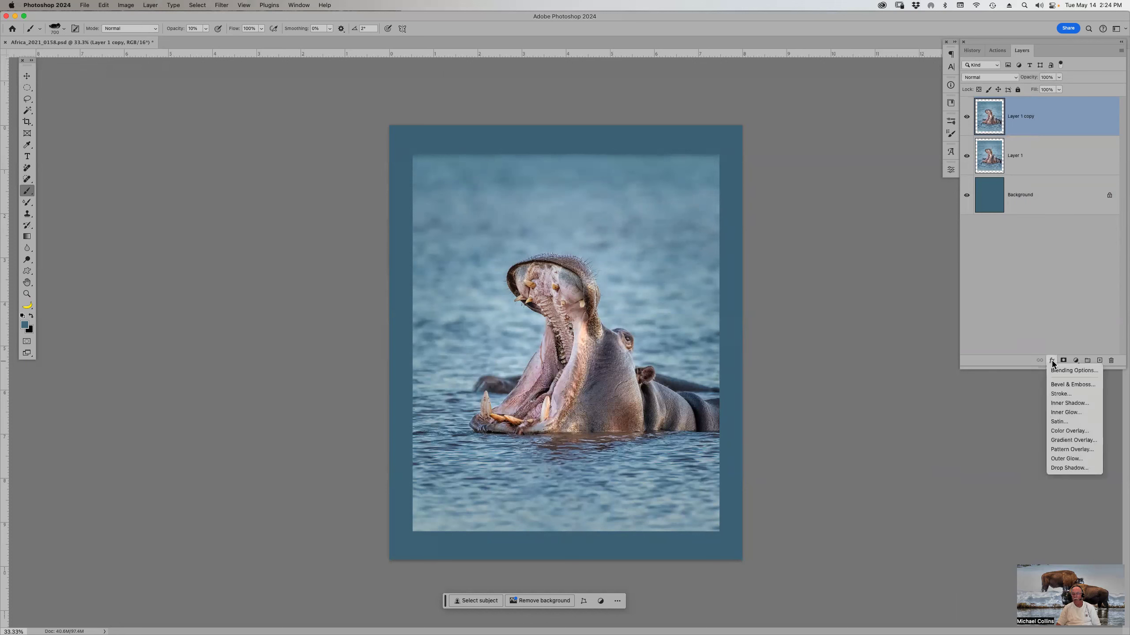
click(1061, 394)
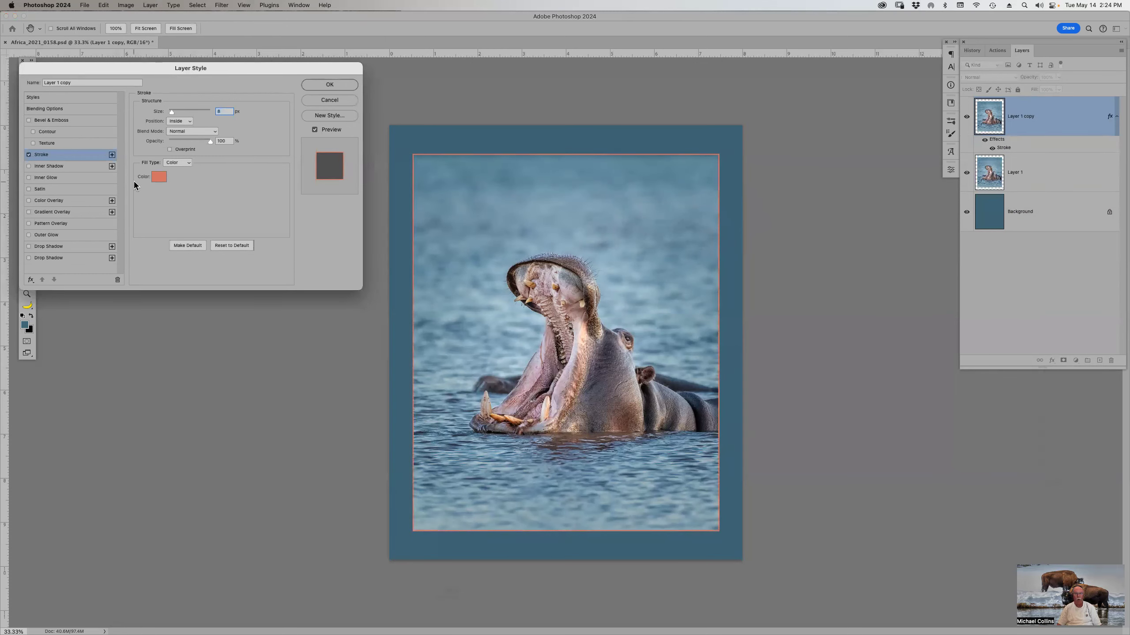
click(159, 177)
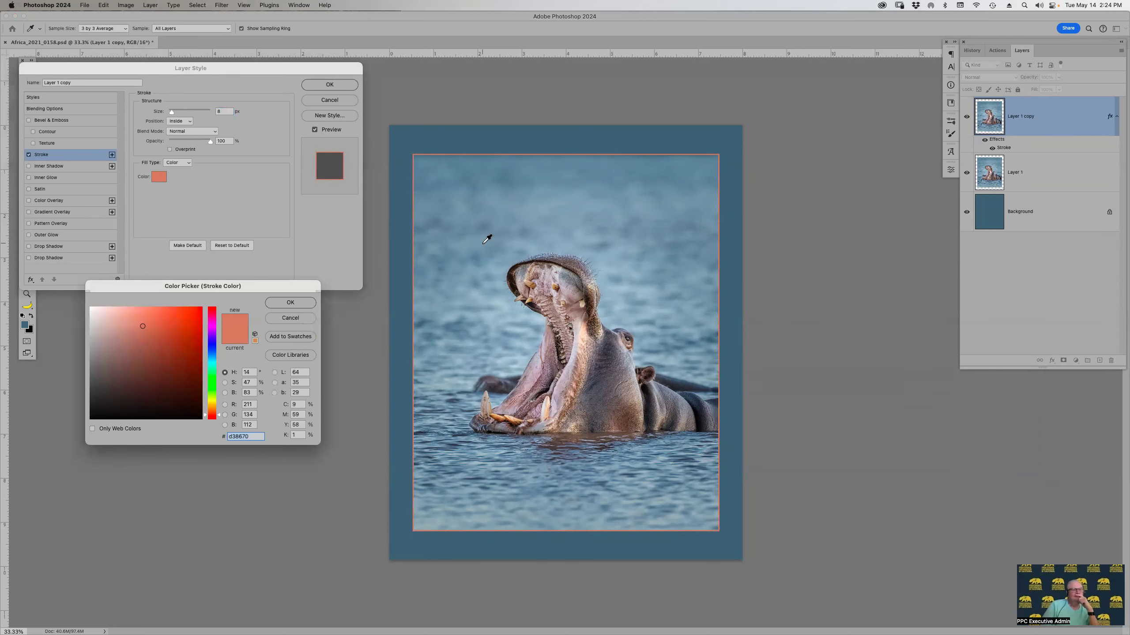
click(563, 253)
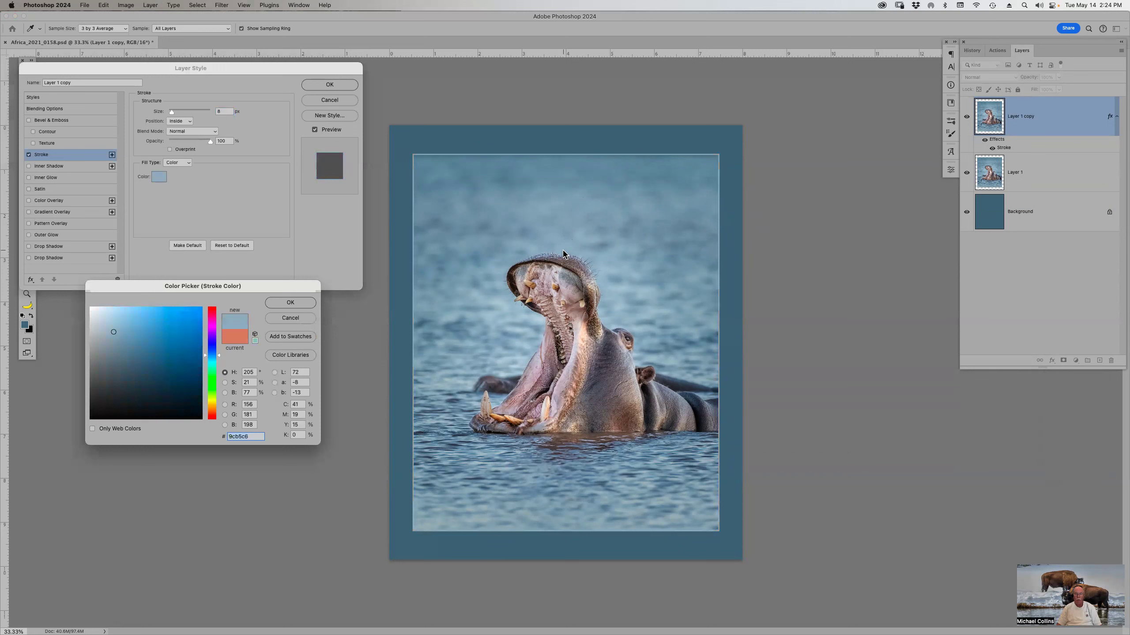
click(568, 232)
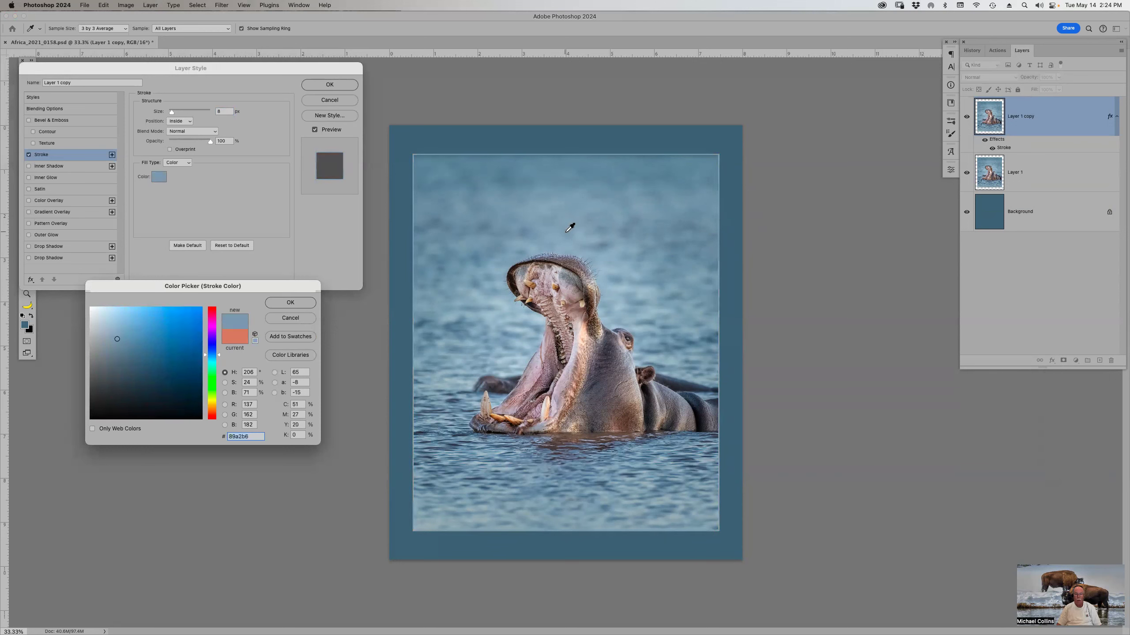
click(296, 304)
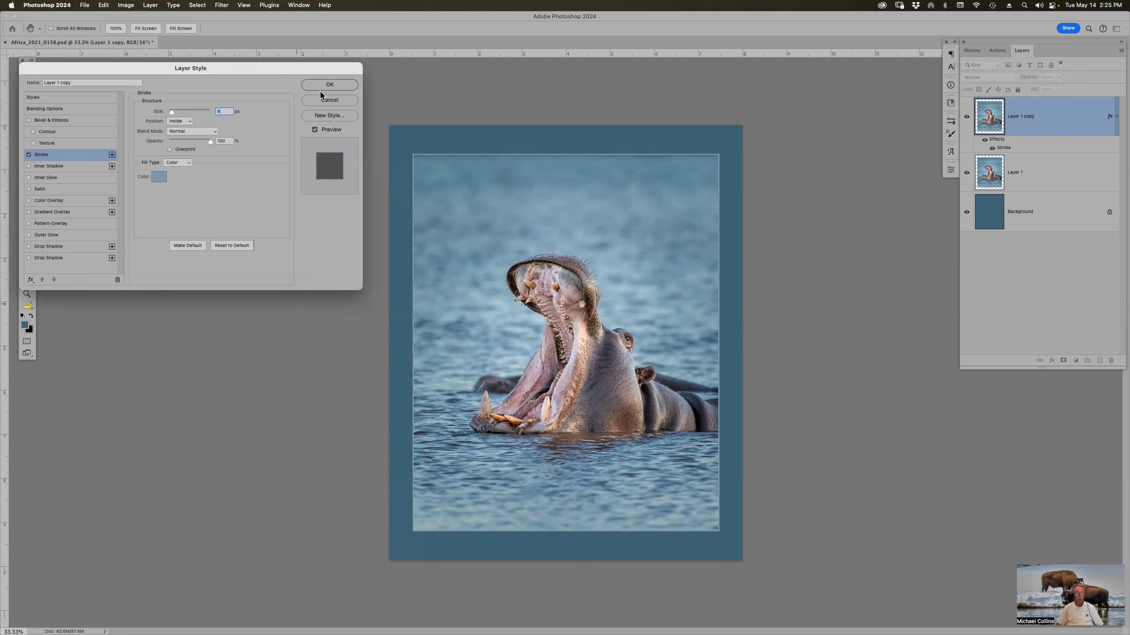
At 100% zoom, compare Outside, Center and Inside stroke positions, keeping Inside and one pixel thinner.
click(703, 133)
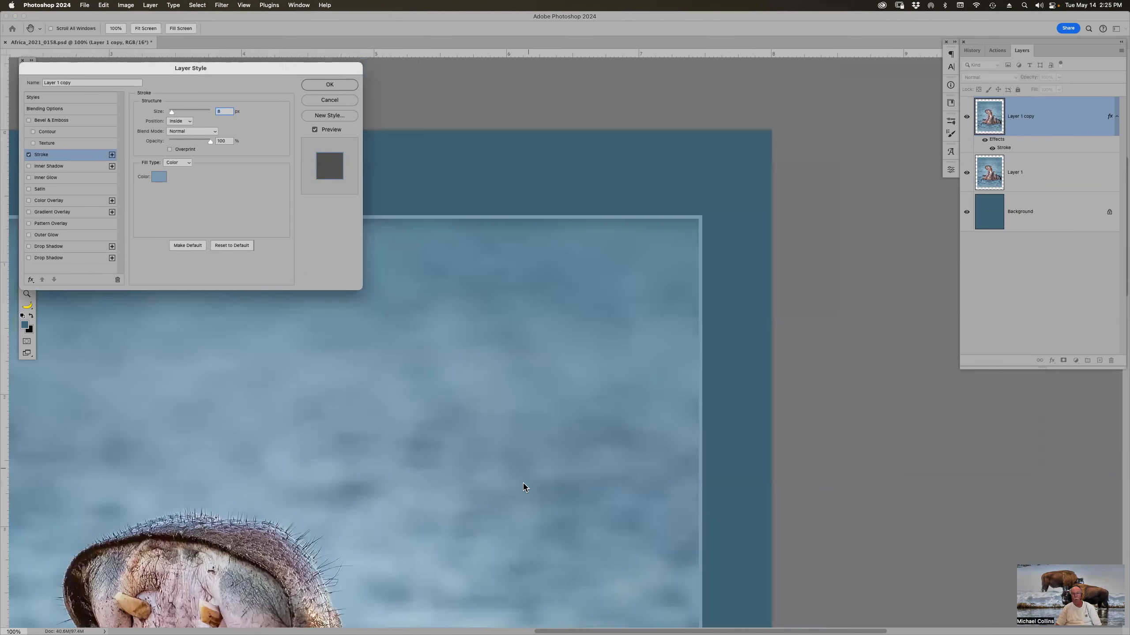
drag(536, 453, 524, 486)
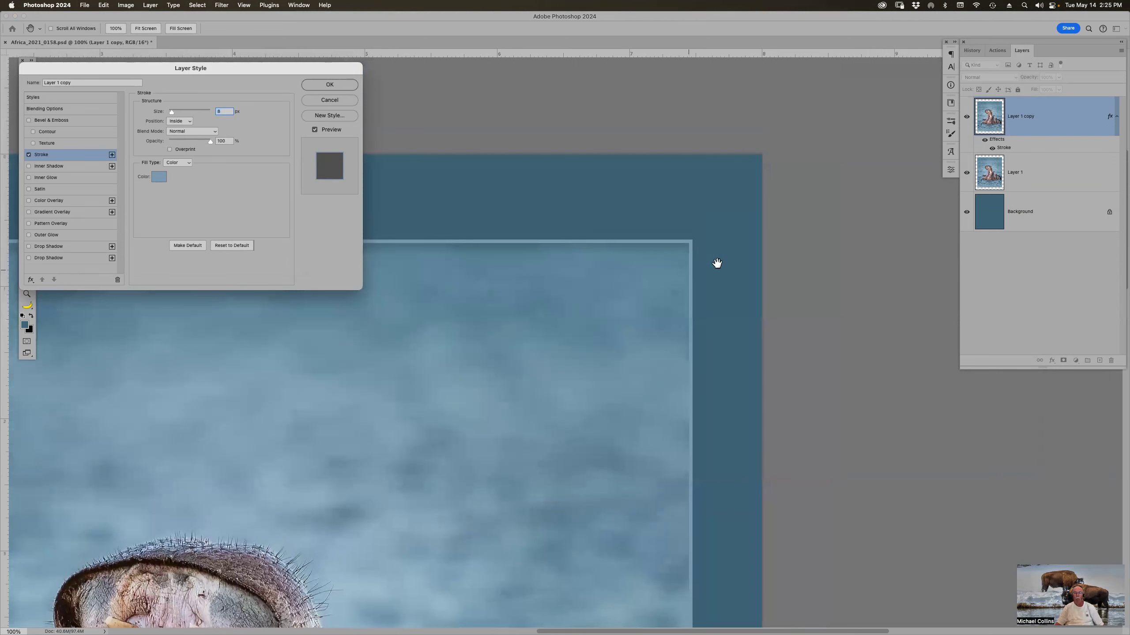
click(188, 121)
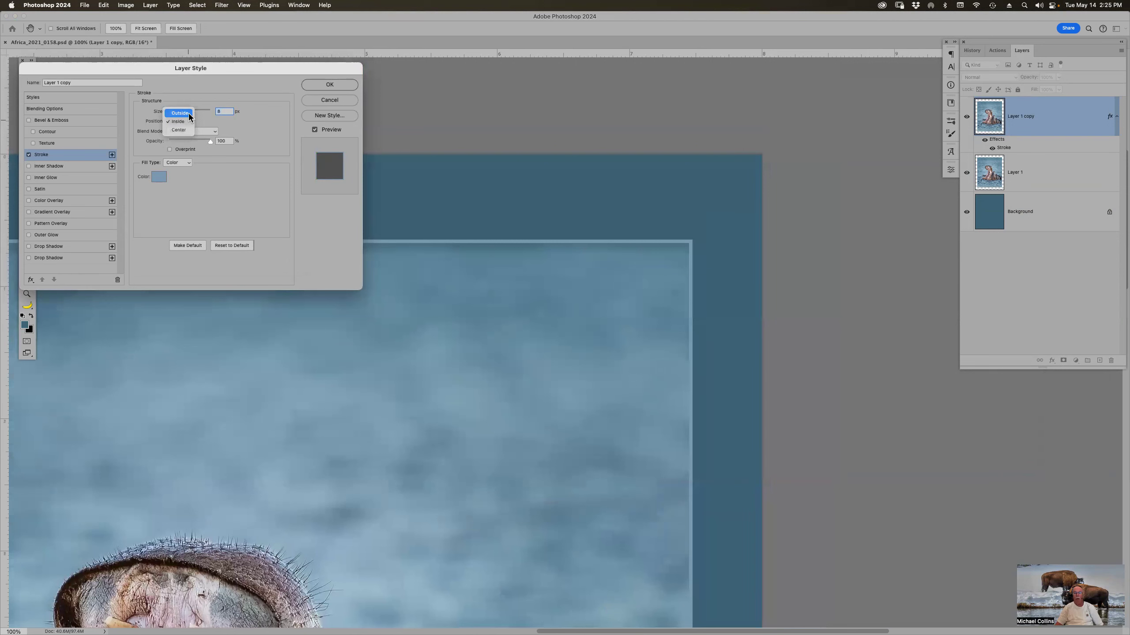
click(189, 113)
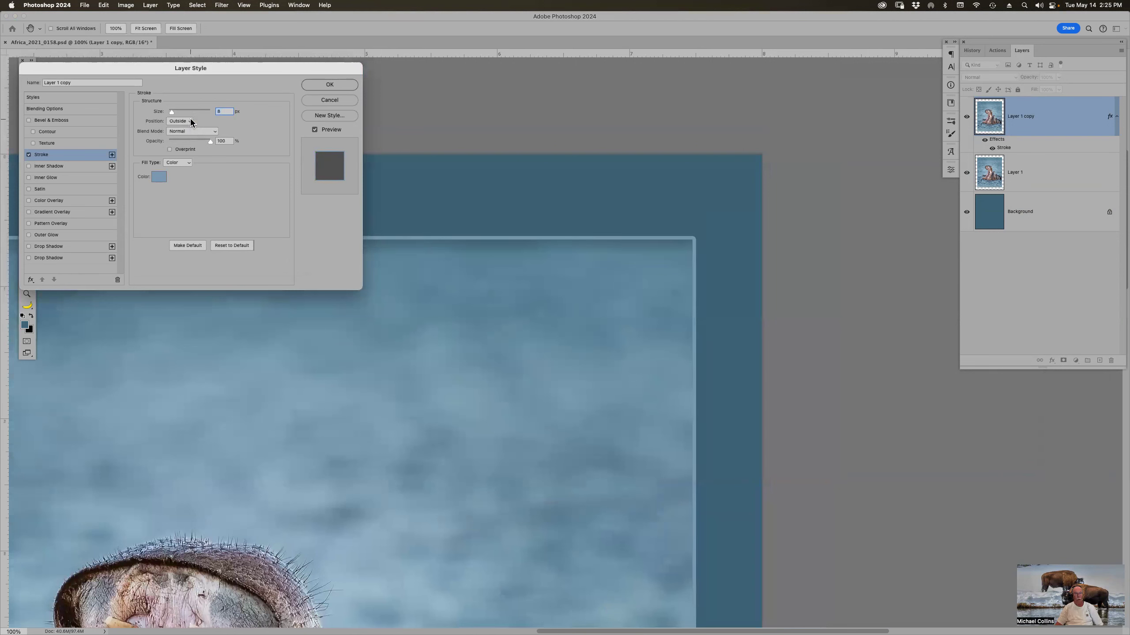
click(191, 120)
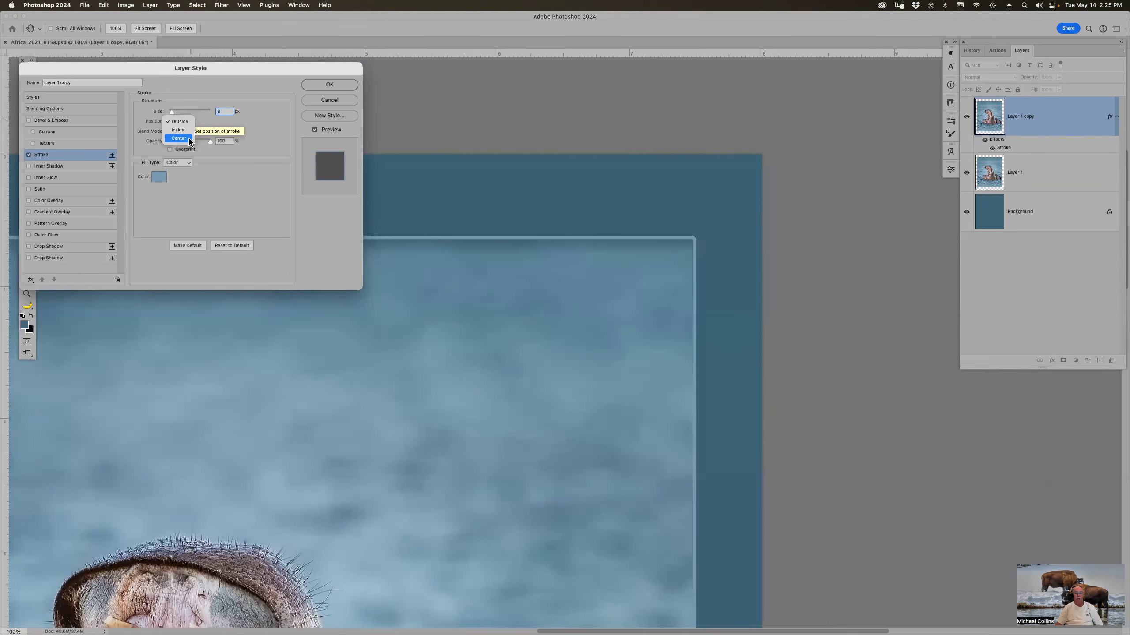
click(189, 140)
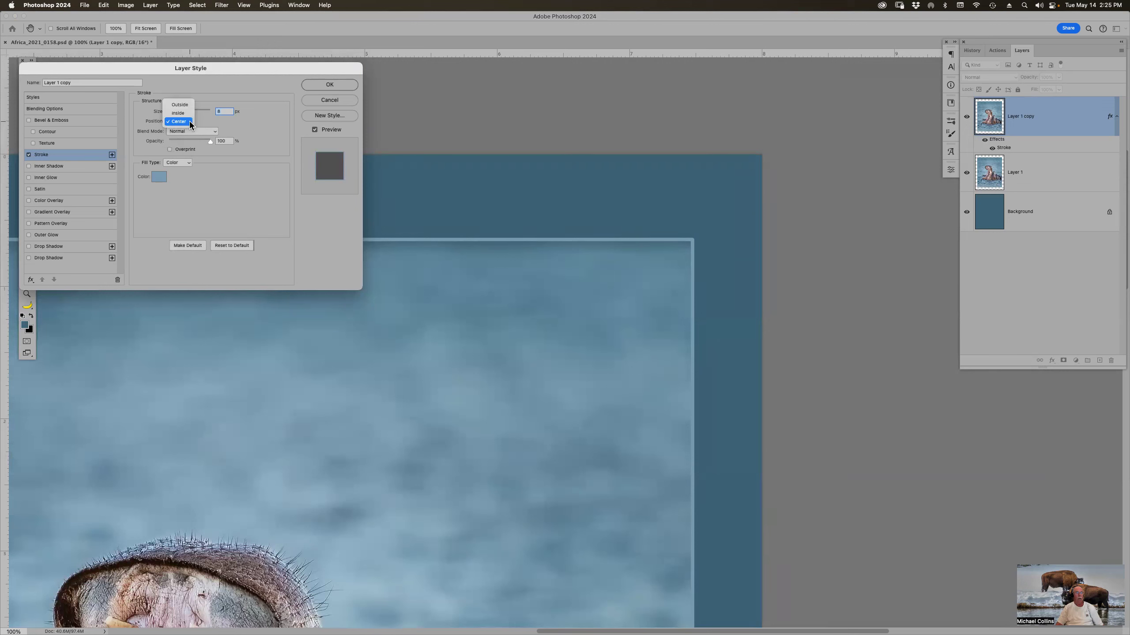
click(189, 114)
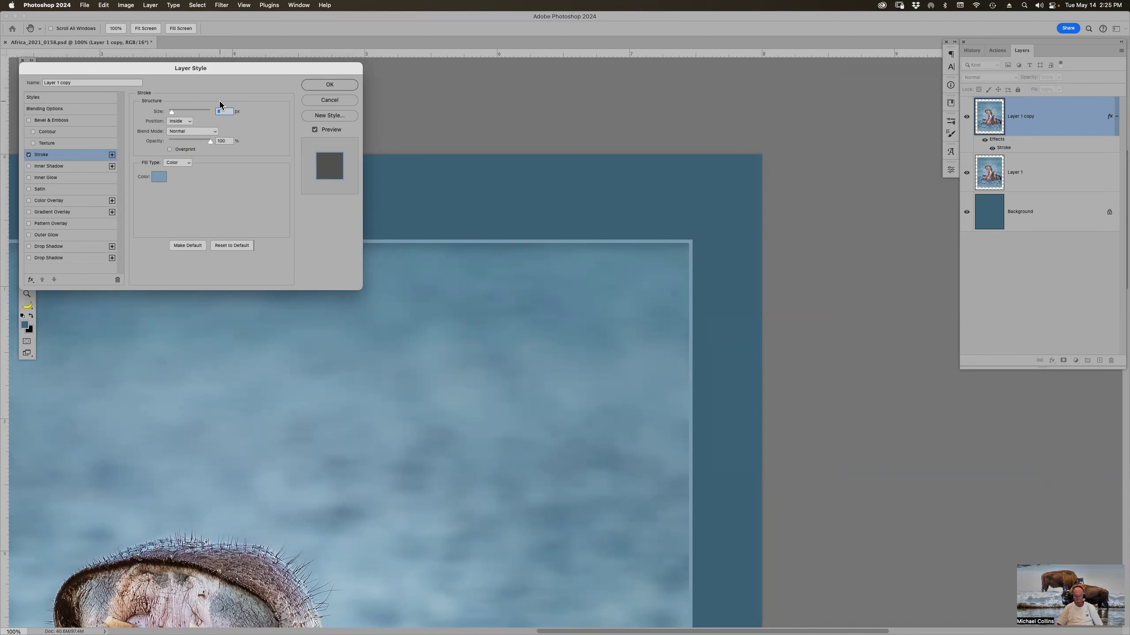
key(Down)
key(Down)
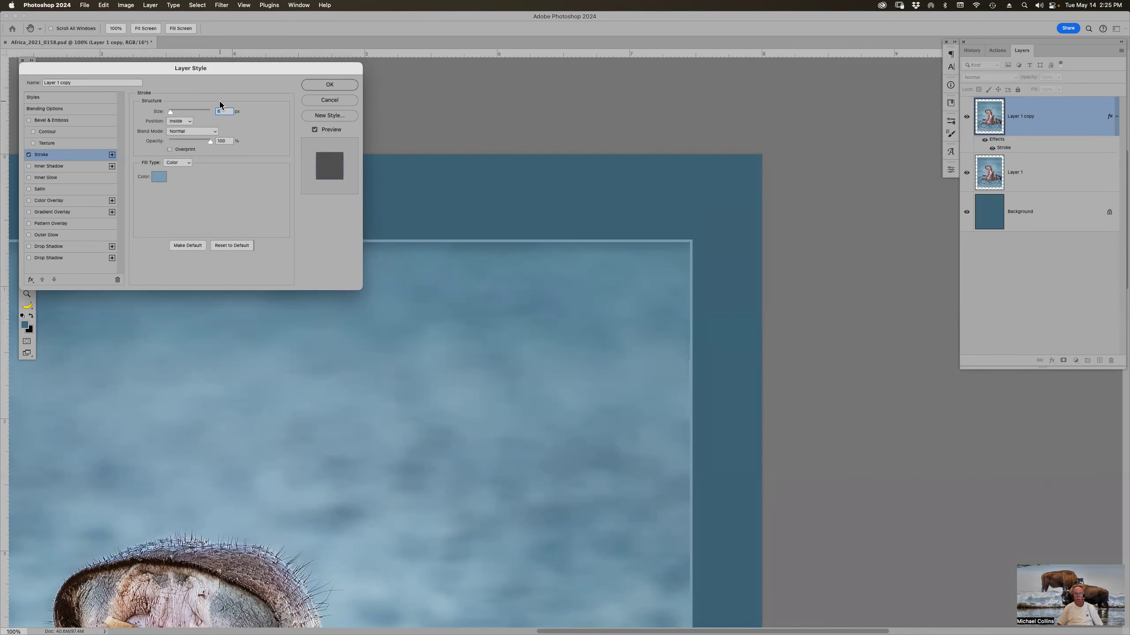
key(Return)
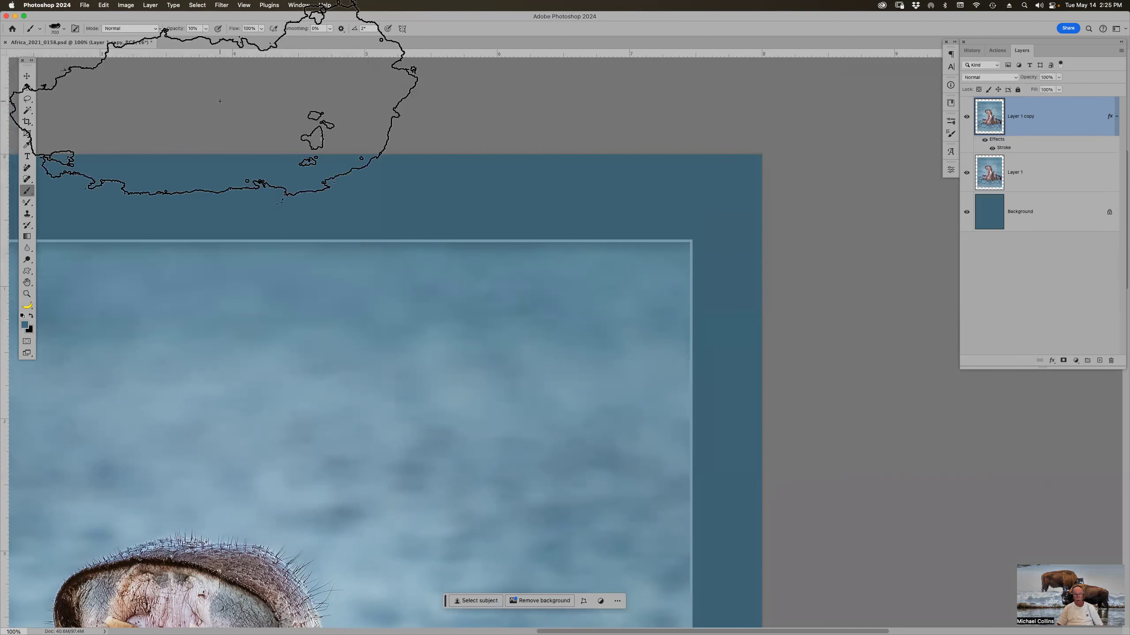
key(super+minus)
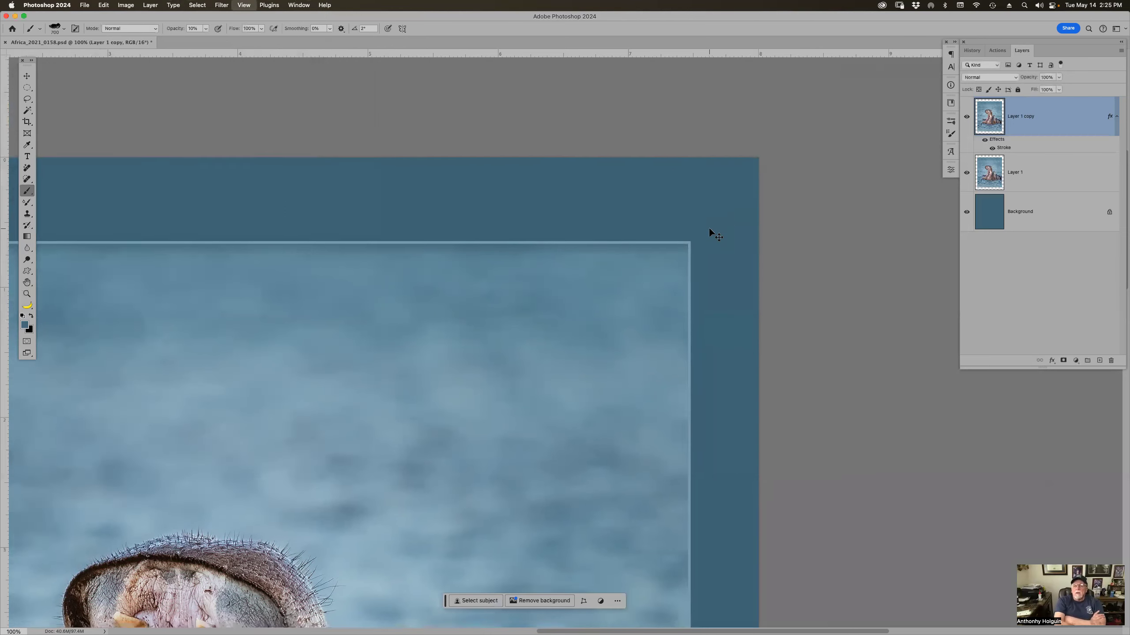
key(super+0)
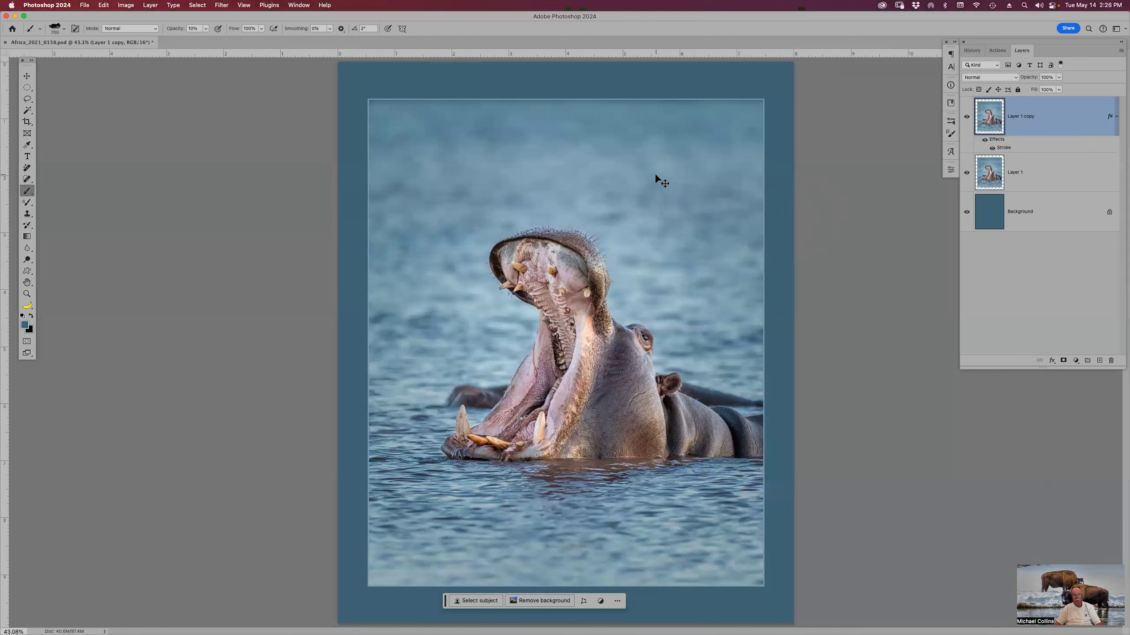
Enlarge Layer 1 copy to 102% width with Free Transform and commit it.
key(super+t)
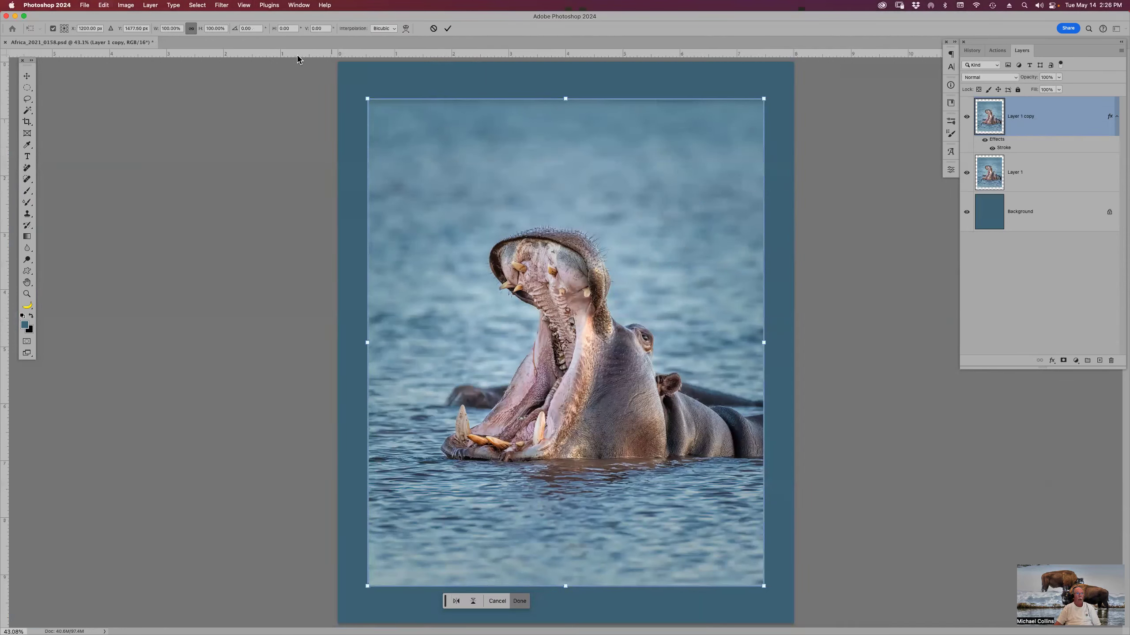
click(167, 29)
text(102)
key(Return)
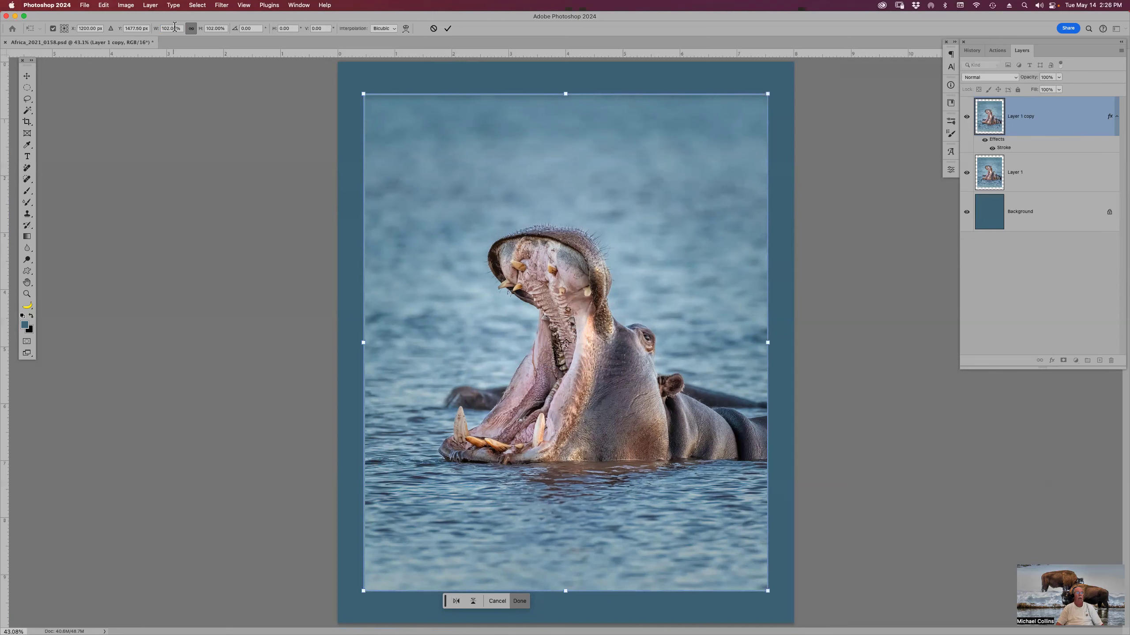
key(Return)
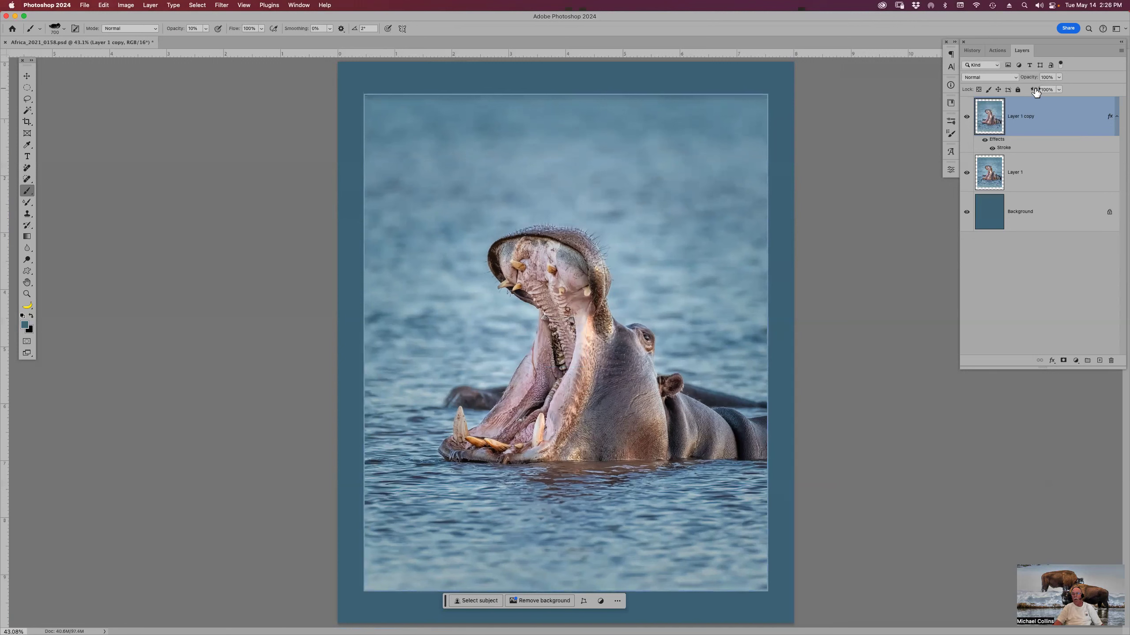
Experiment with Layer 1 copy's Fill and Opacity, ending at 100% Opacity and 0% Fill.
drag(1003, 91, 977, 95)
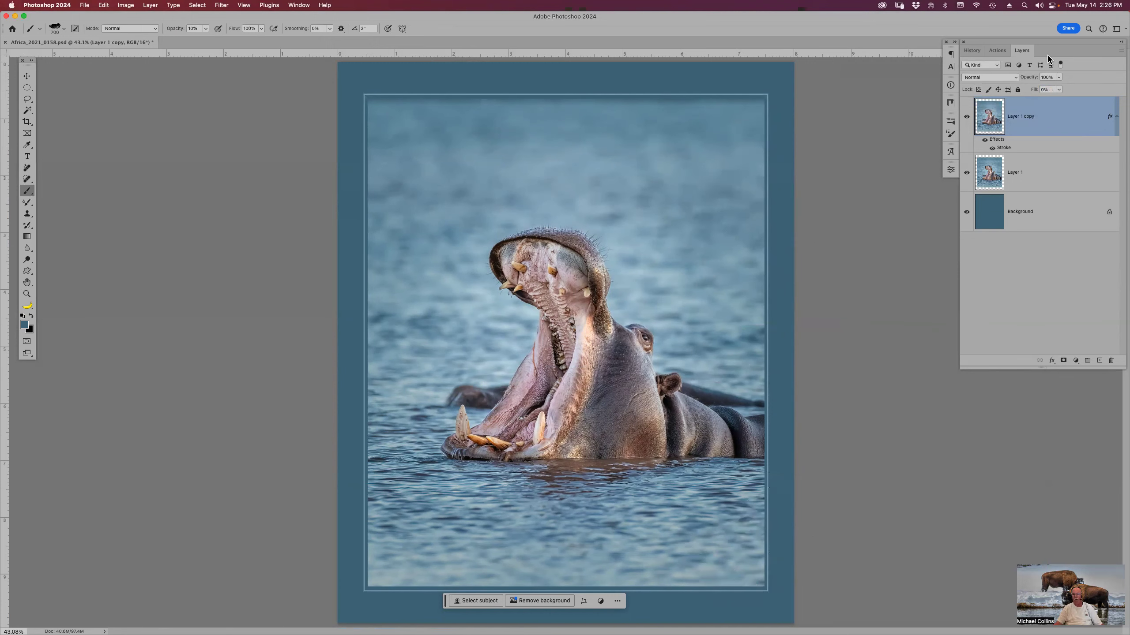
drag(1038, 91, 1097, 89)
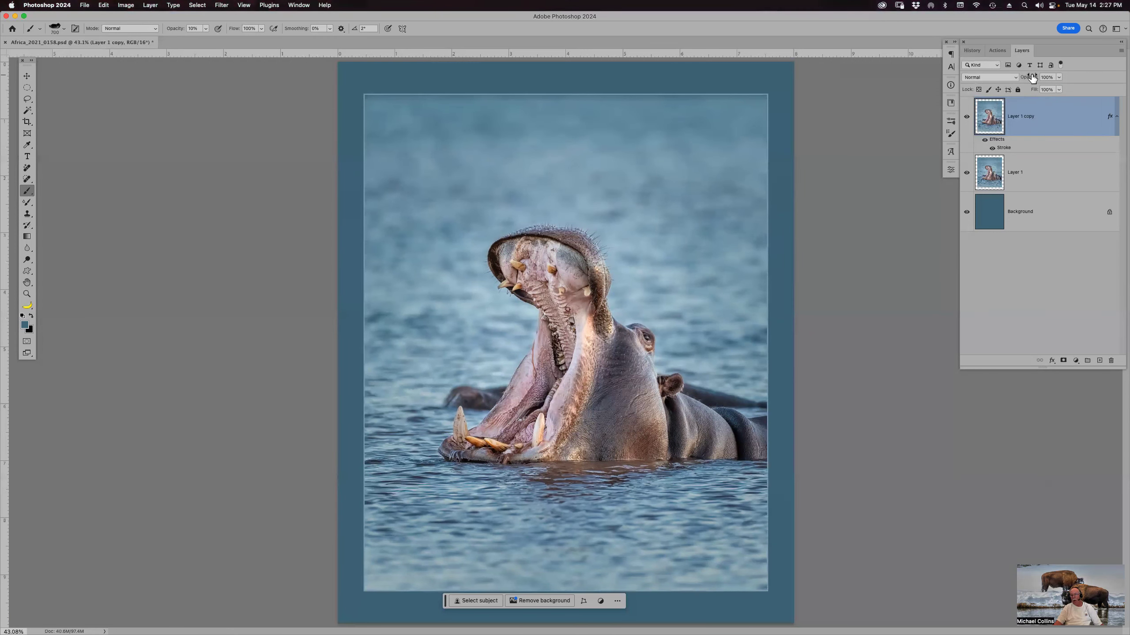
drag(1032, 78, 977, 82)
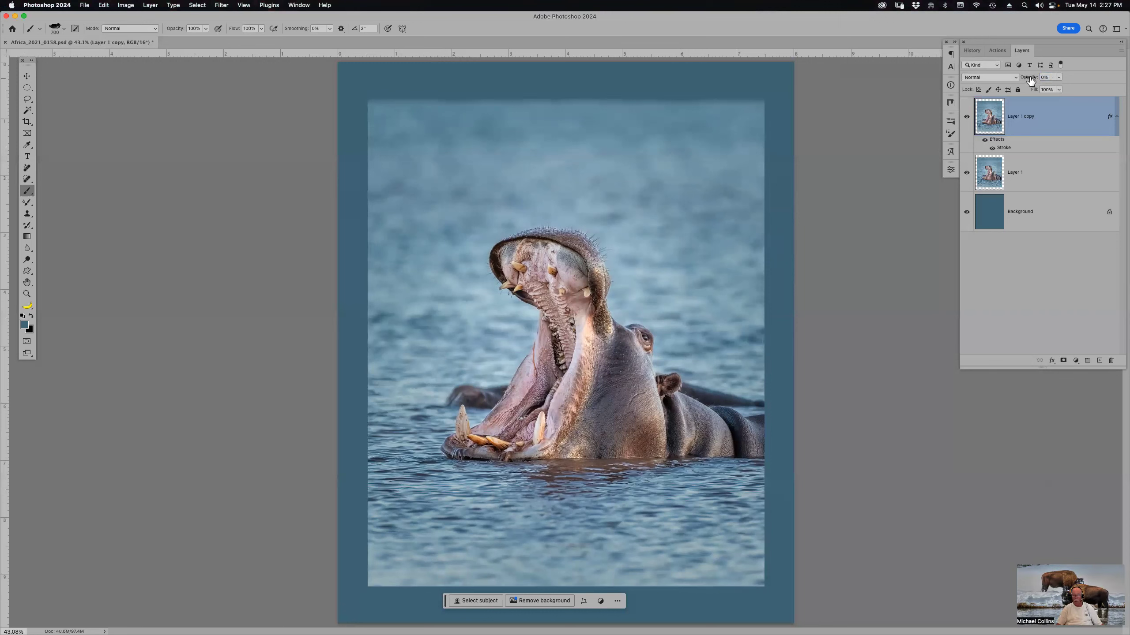
click(1050, 76)
text(100)
key(Return)
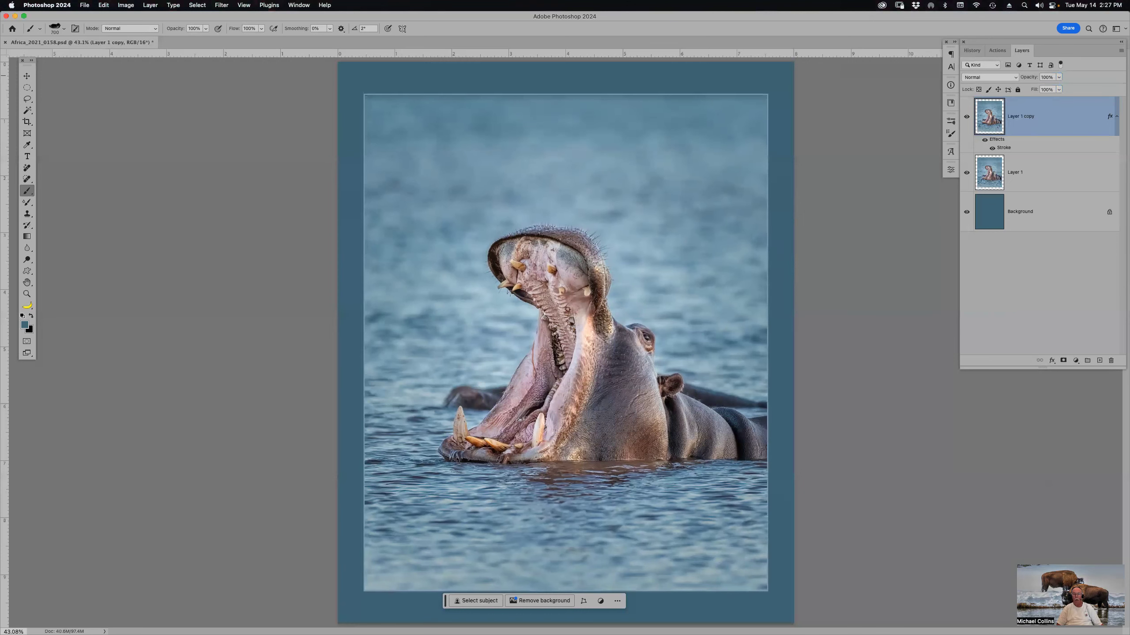
click(1036, 91)
drag(1036, 91, 956, 88)
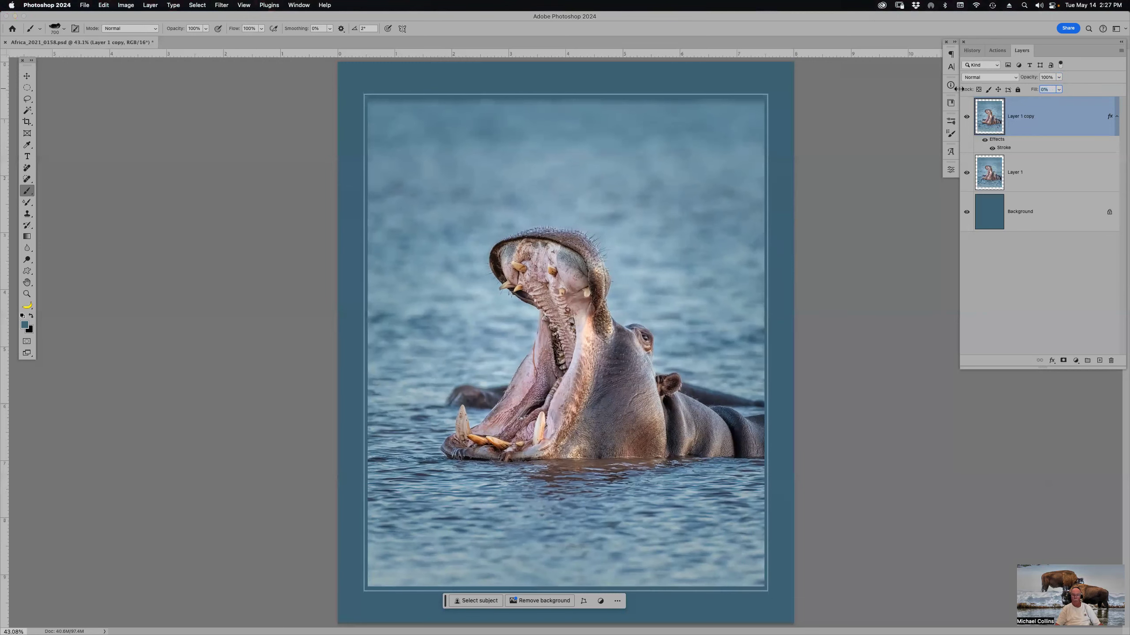
Change Layer 1 copy's stroke colour to bright red and apply it.
double_click(1008, 148)
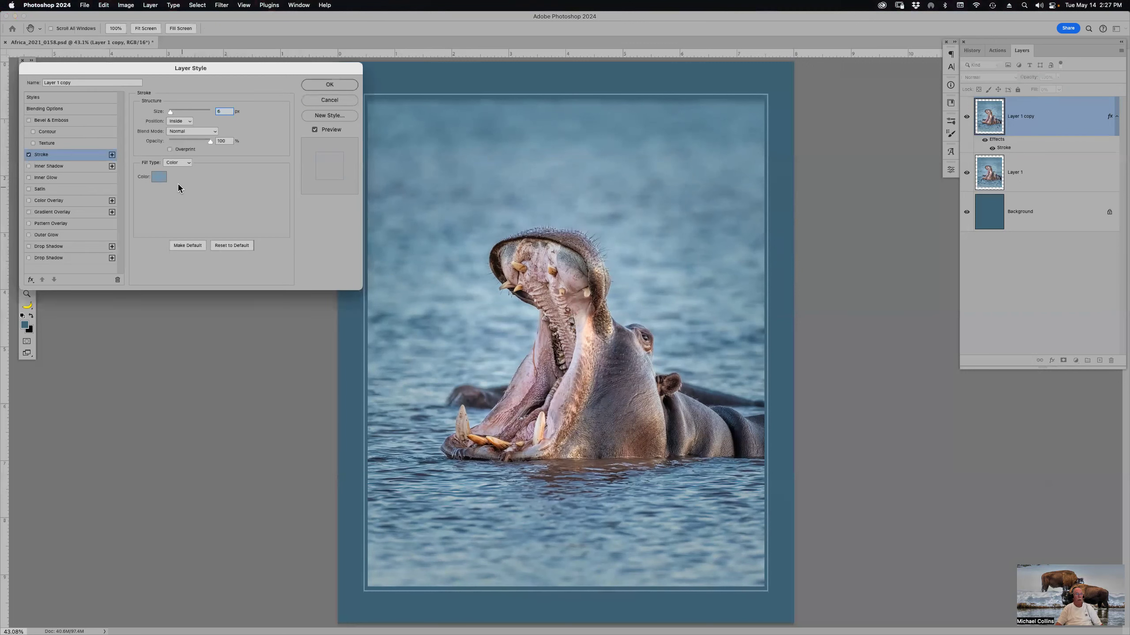
click(159, 177)
drag(214, 321, 215, 305)
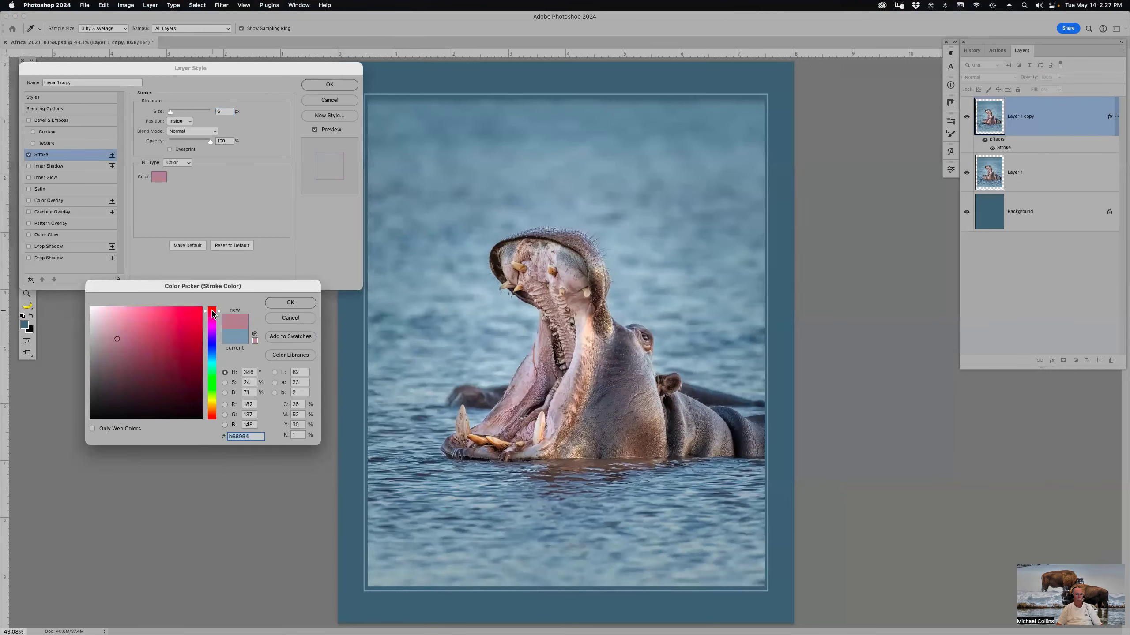
click(197, 308)
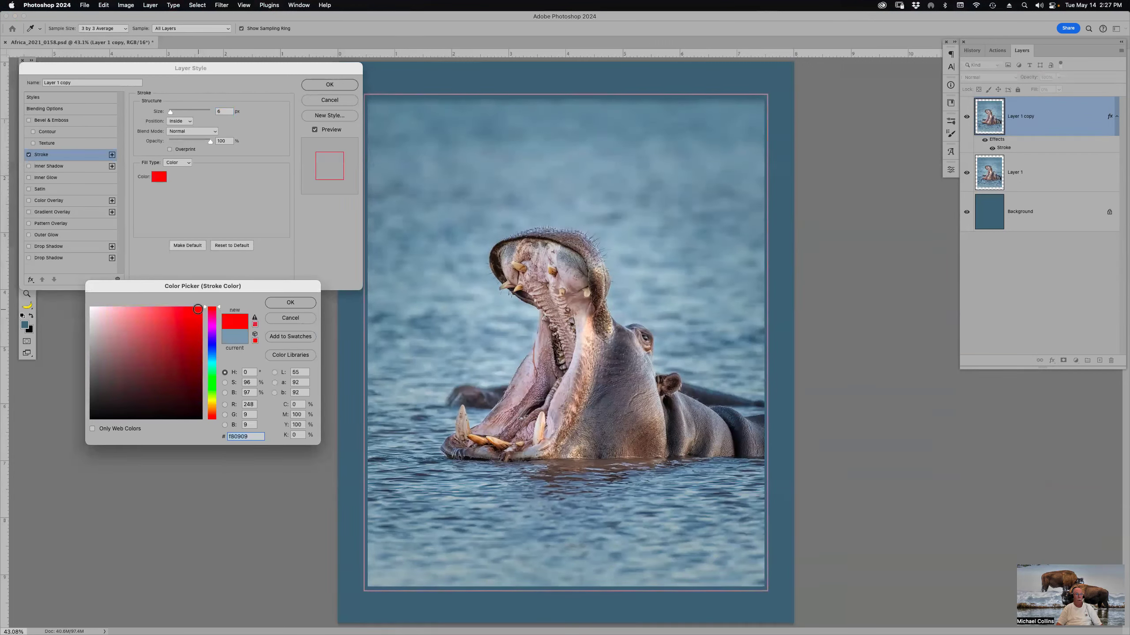
click(269, 299)
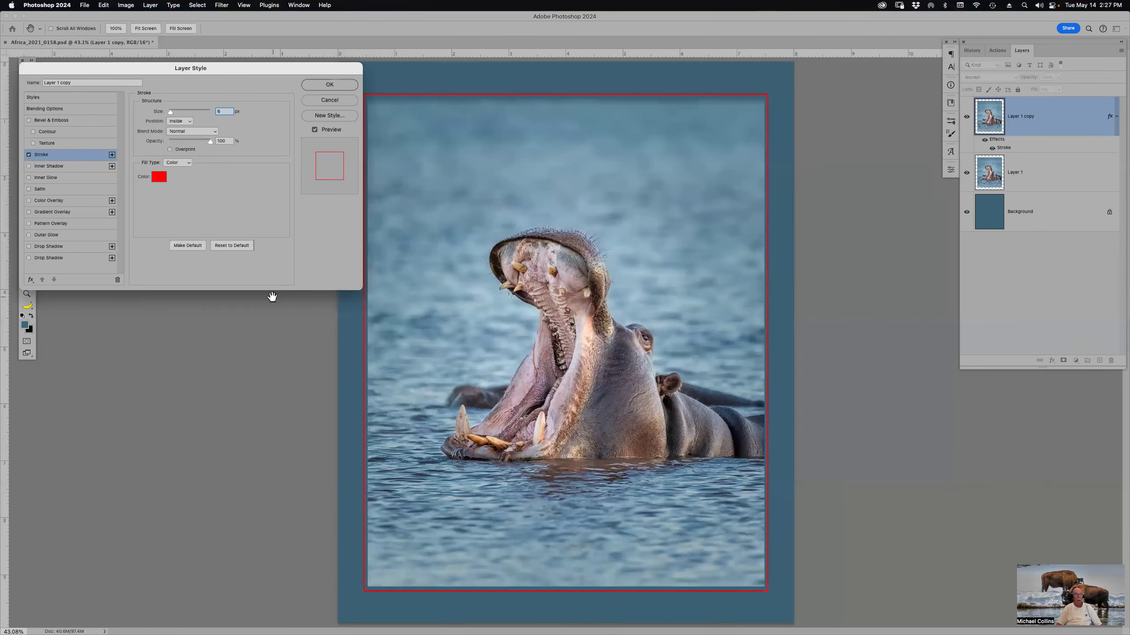
click(352, 84)
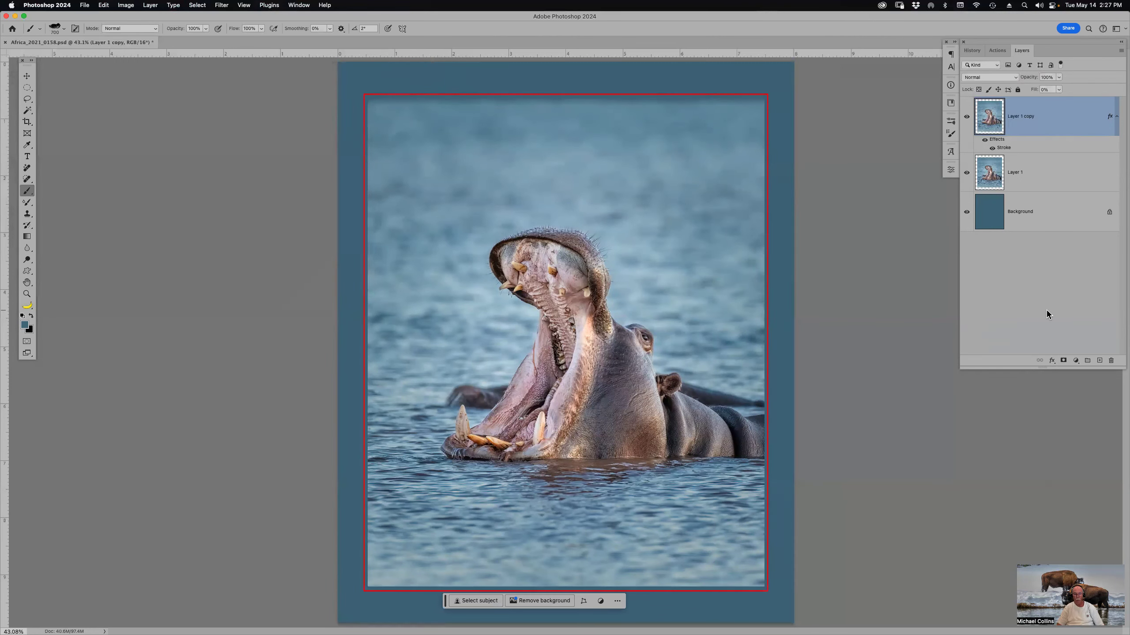
Zoom in on the top-right corner and set the red stroke's Position to Outside.
key(z)
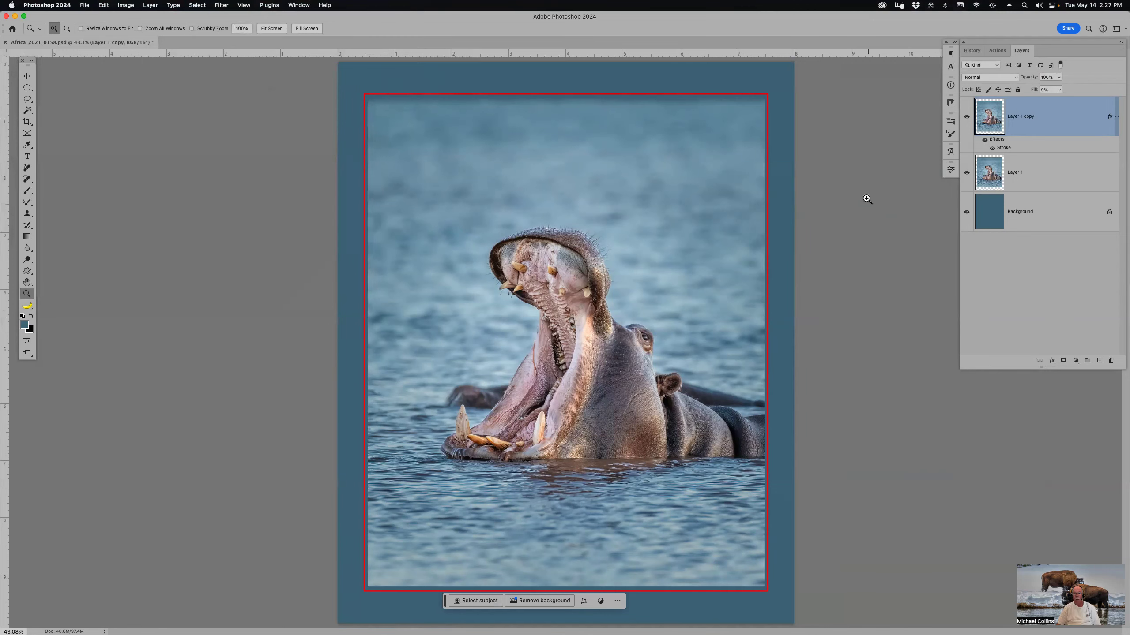
drag(702, 60, 823, 153)
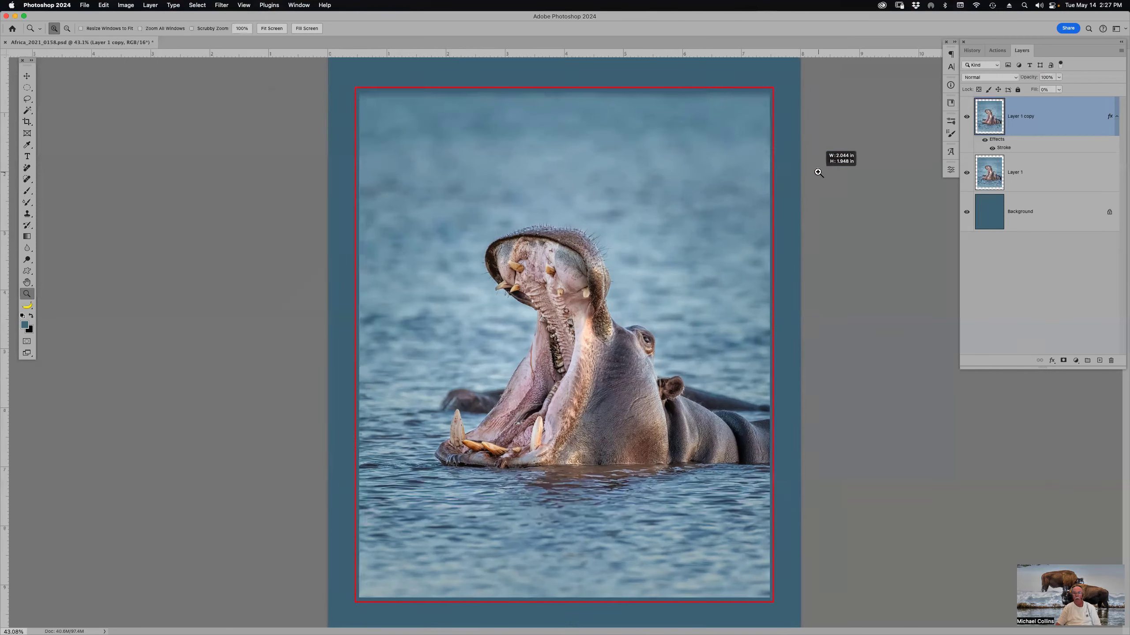
scroll(741, 233, up, 3)
scroll(741, 232, right, 1)
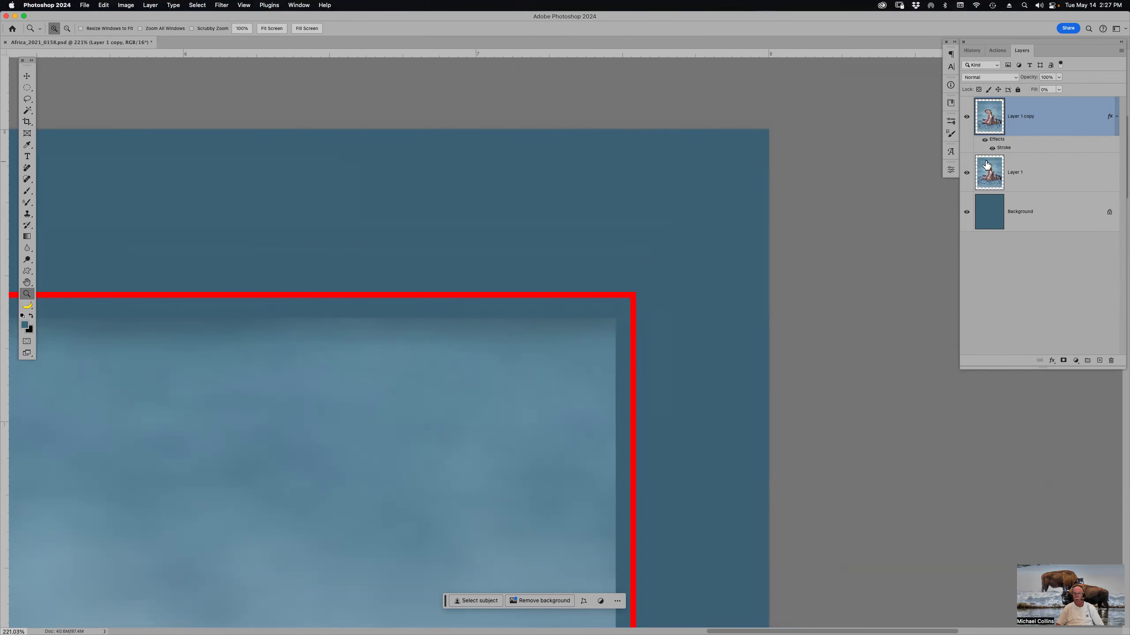
double_click(1005, 148)
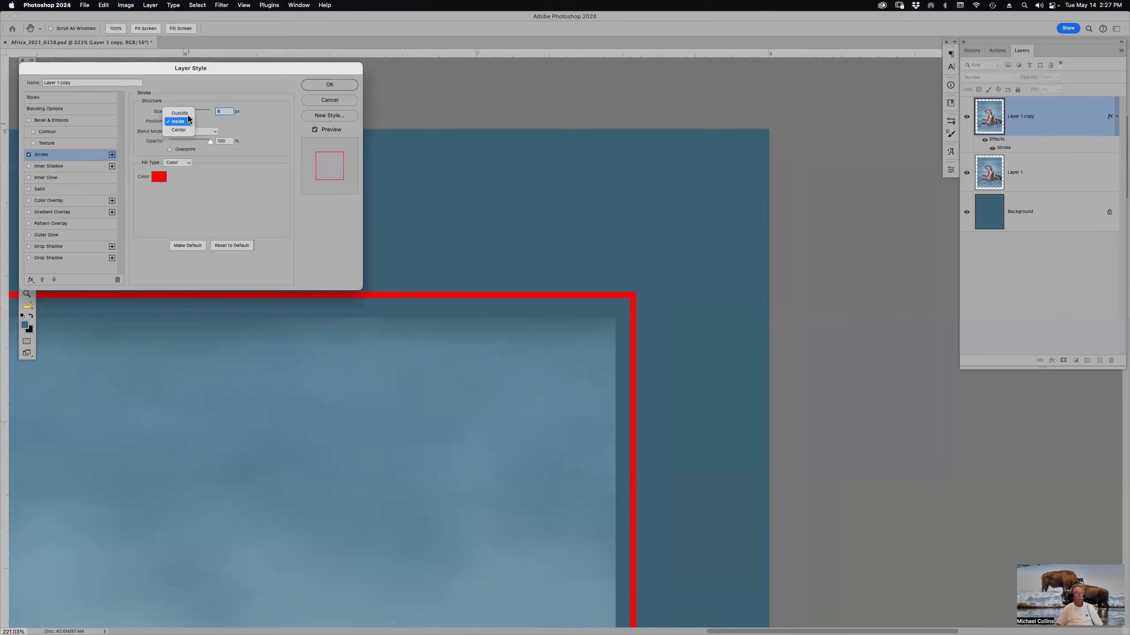
click(187, 113)
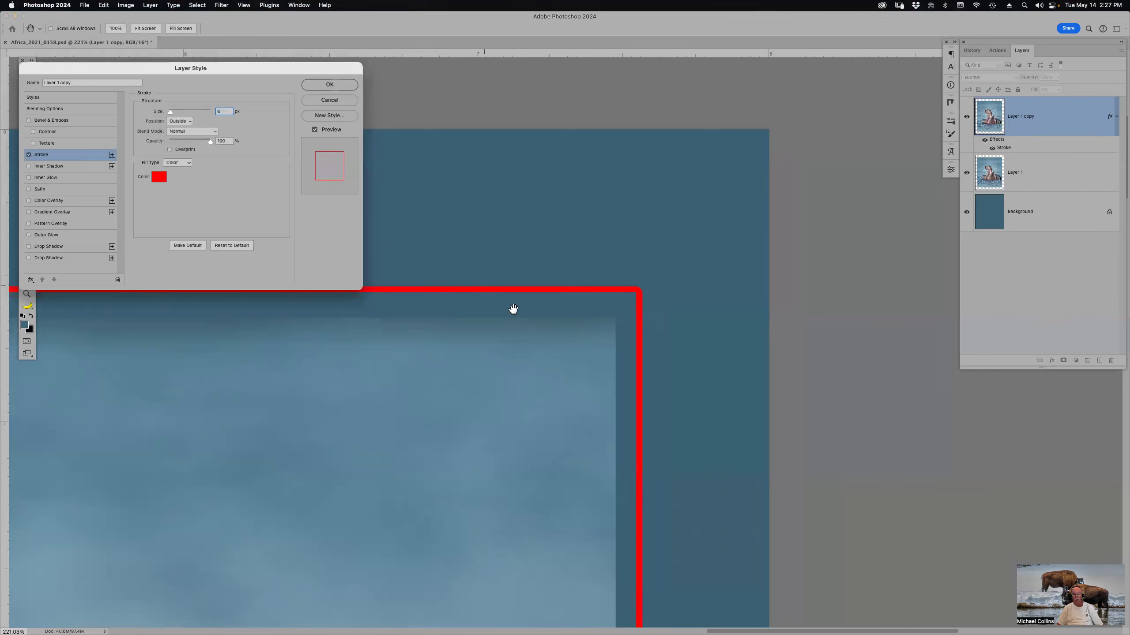
click(350, 85)
key(super+0)
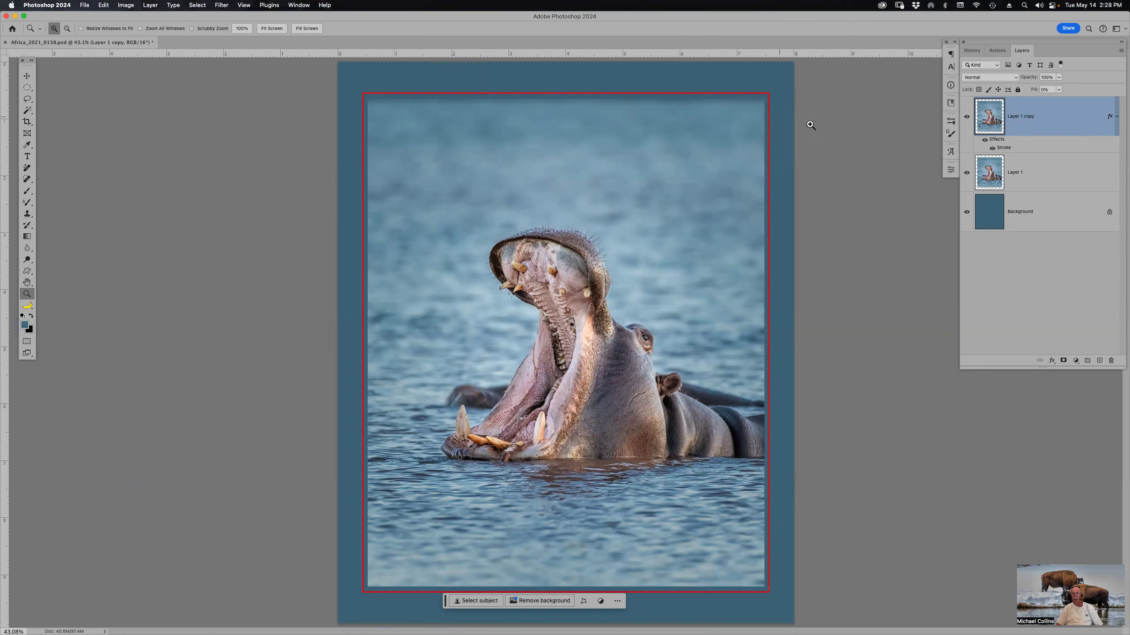
Move the stroke back Inside, try Multiply and Screen, then settle on Soft Light blending.
double_click(1040, 149)
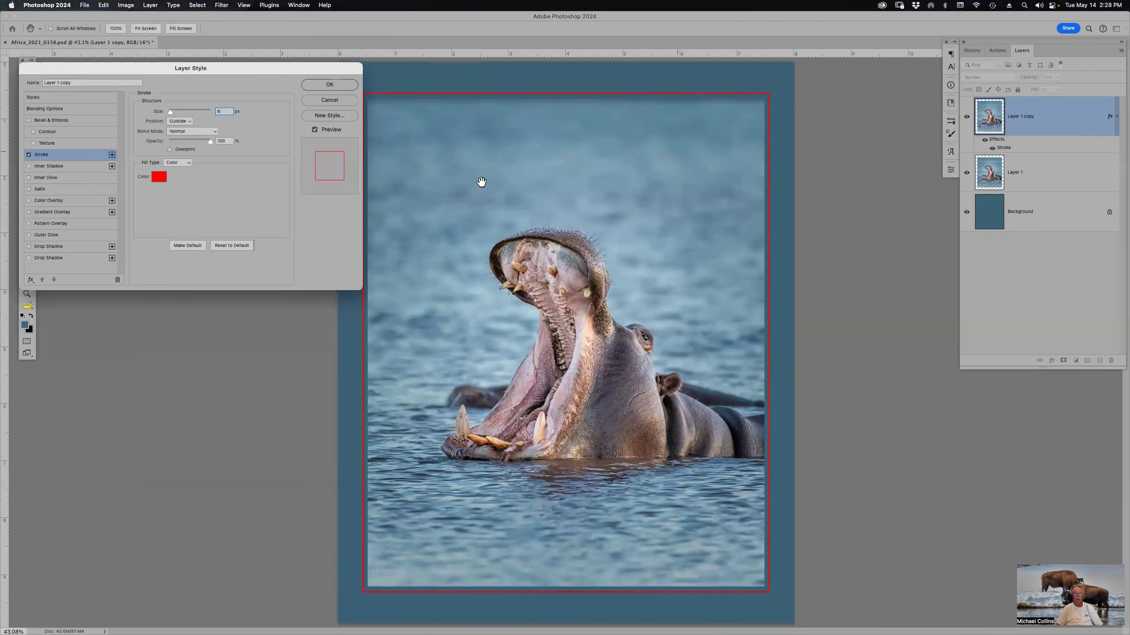
click(187, 122)
click(189, 130)
click(202, 132)
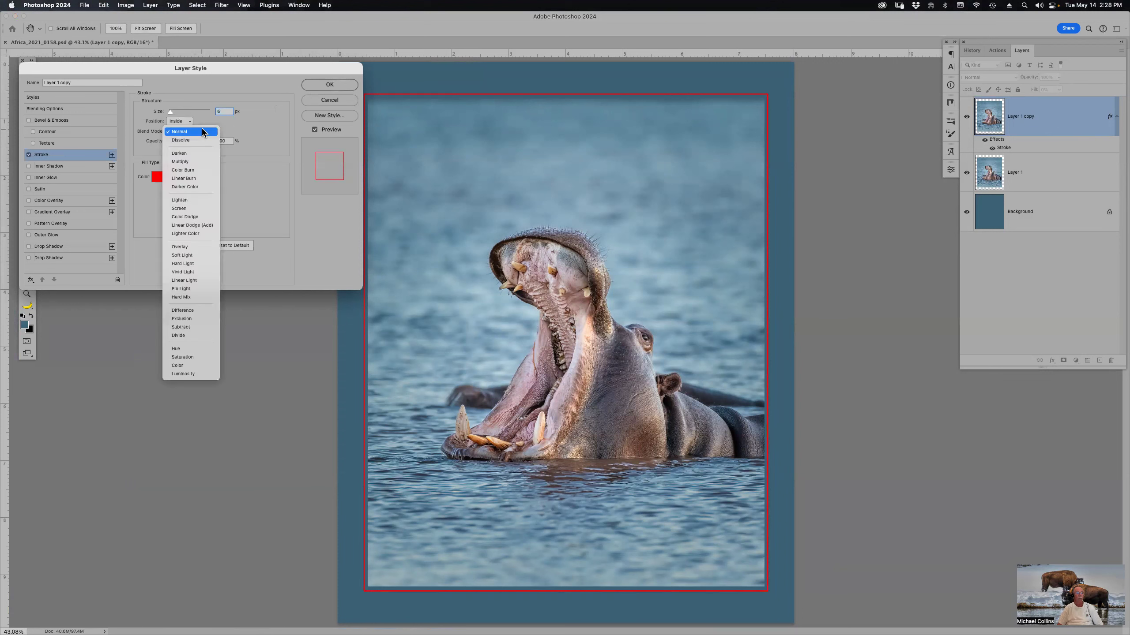
click(198, 162)
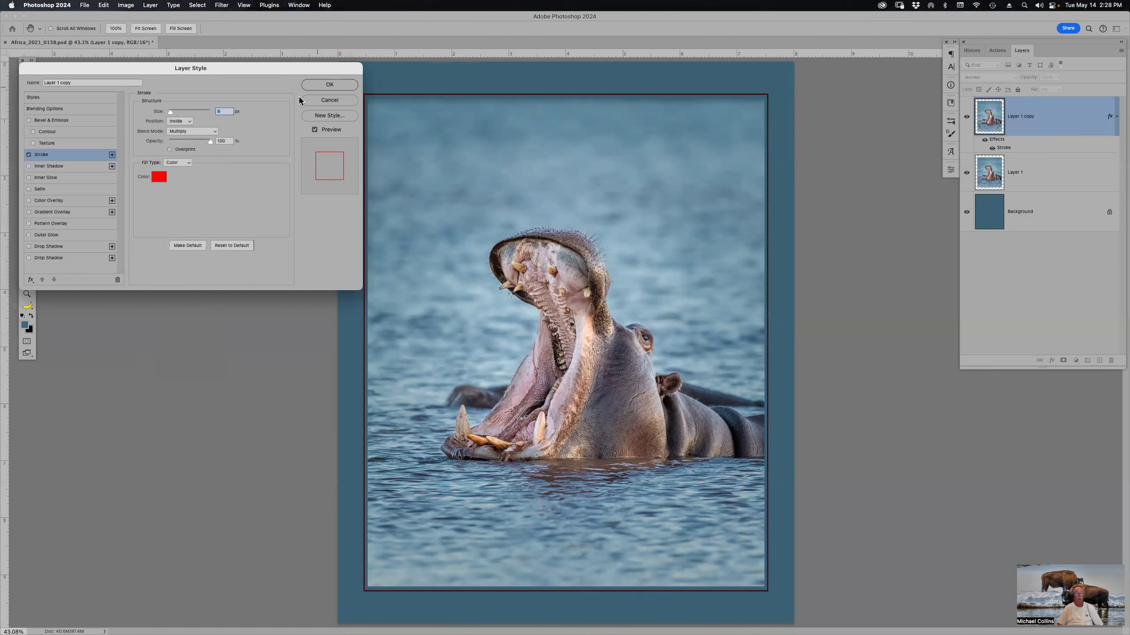
click(216, 133)
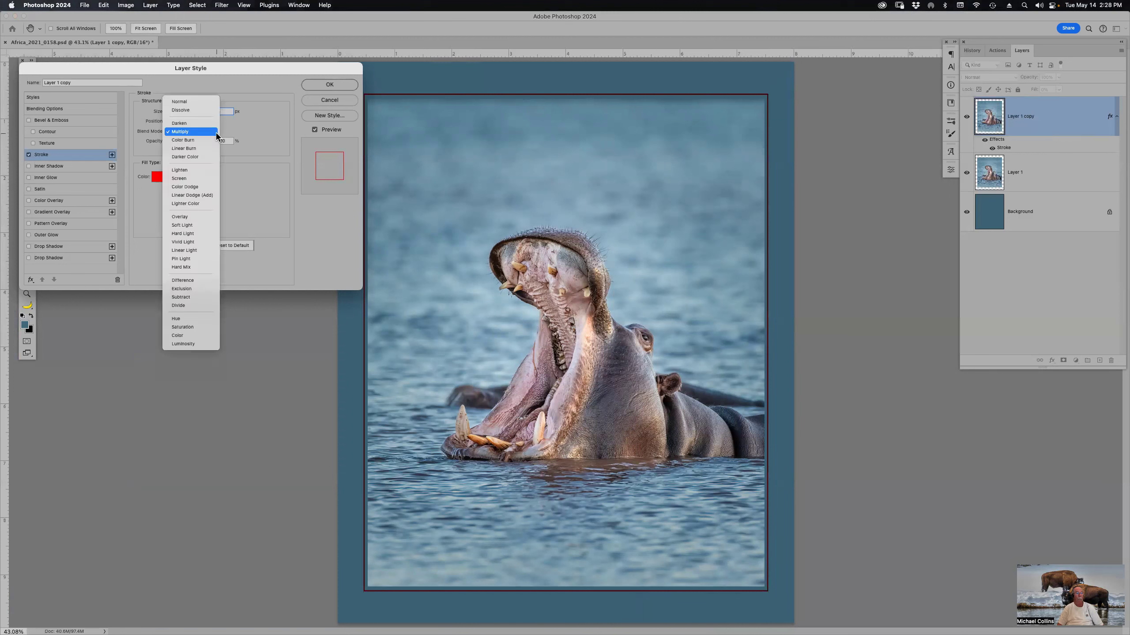
click(210, 181)
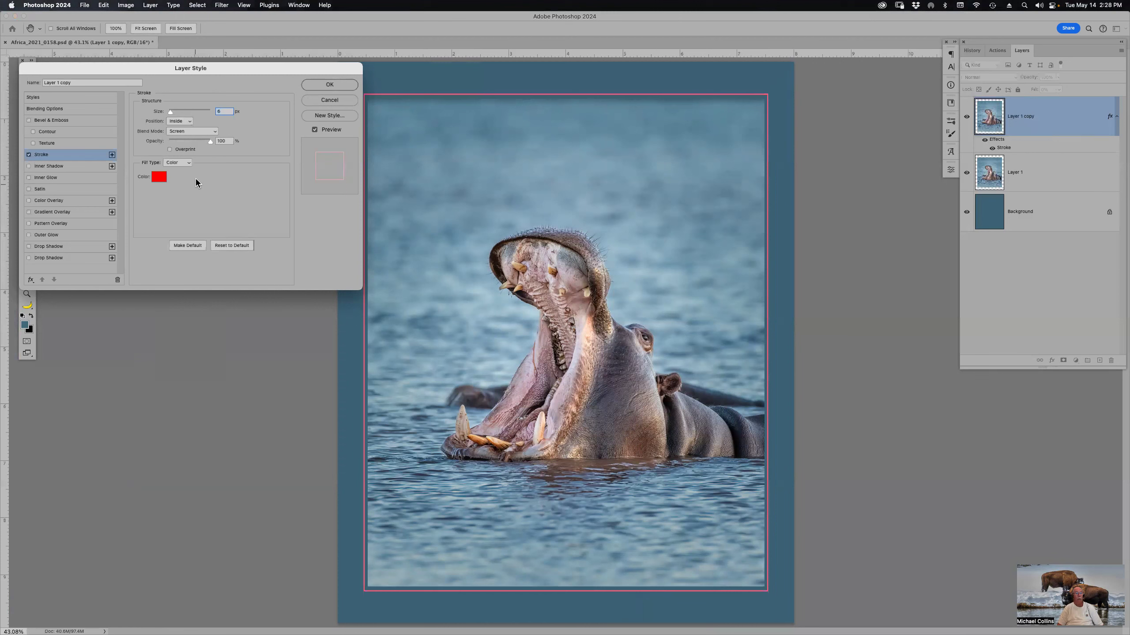
click(196, 130)
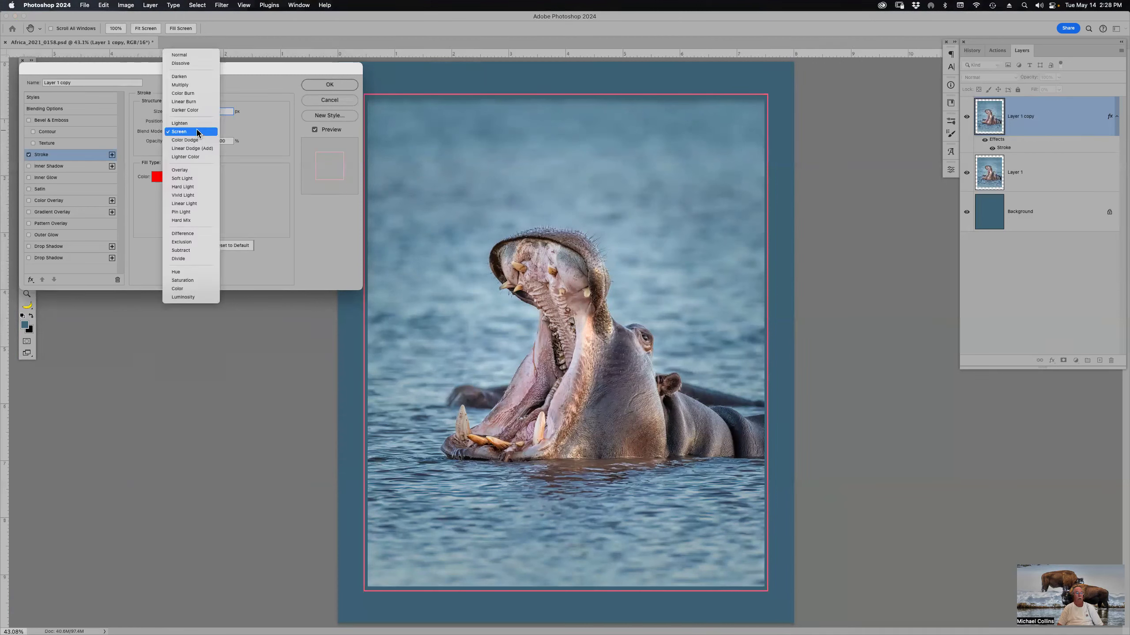
click(196, 178)
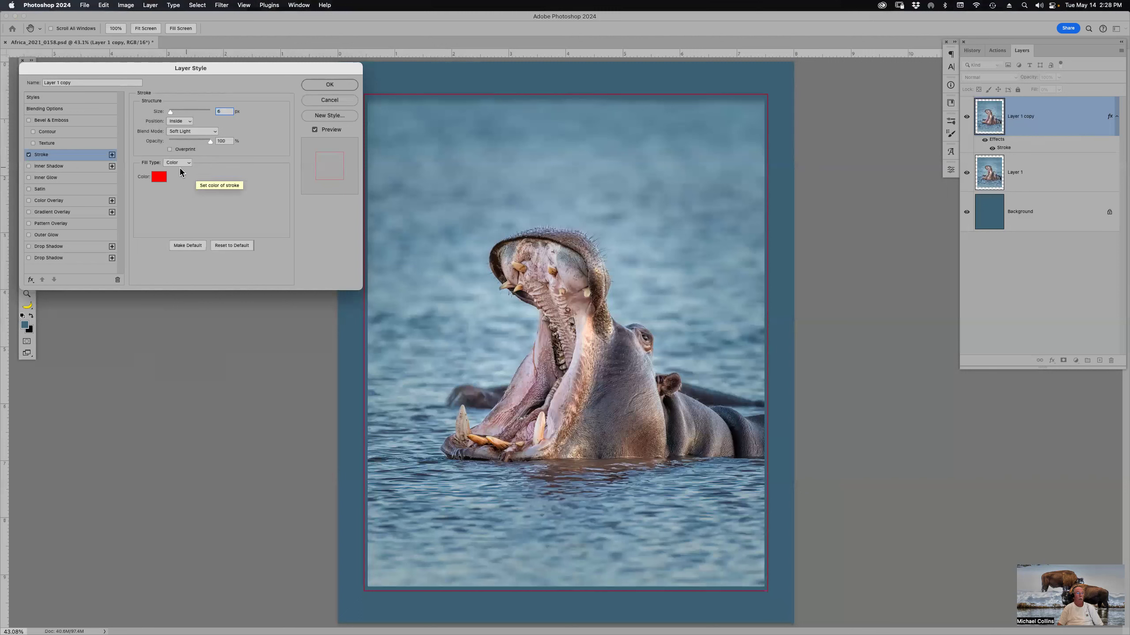
Browse the stroke's Fill Type options in the Layer Style dialog.
click(187, 164)
click(189, 163)
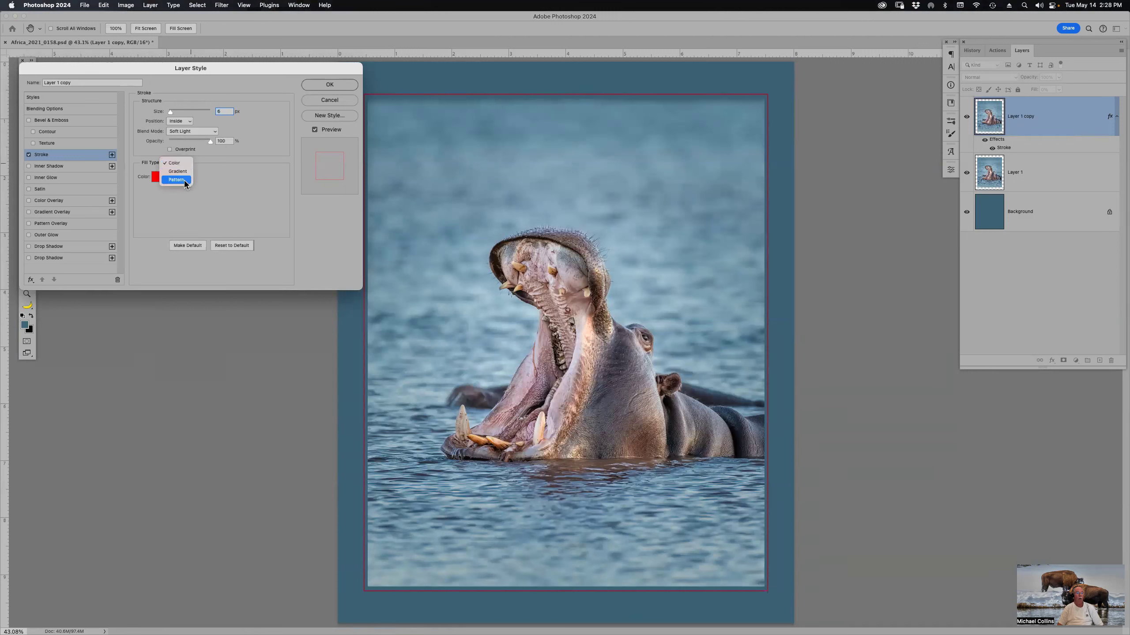
click(217, 175)
click(189, 163)
Switch the stroke fill to a Normal-blended gradient and select its left colour stop for editing.
click(189, 171)
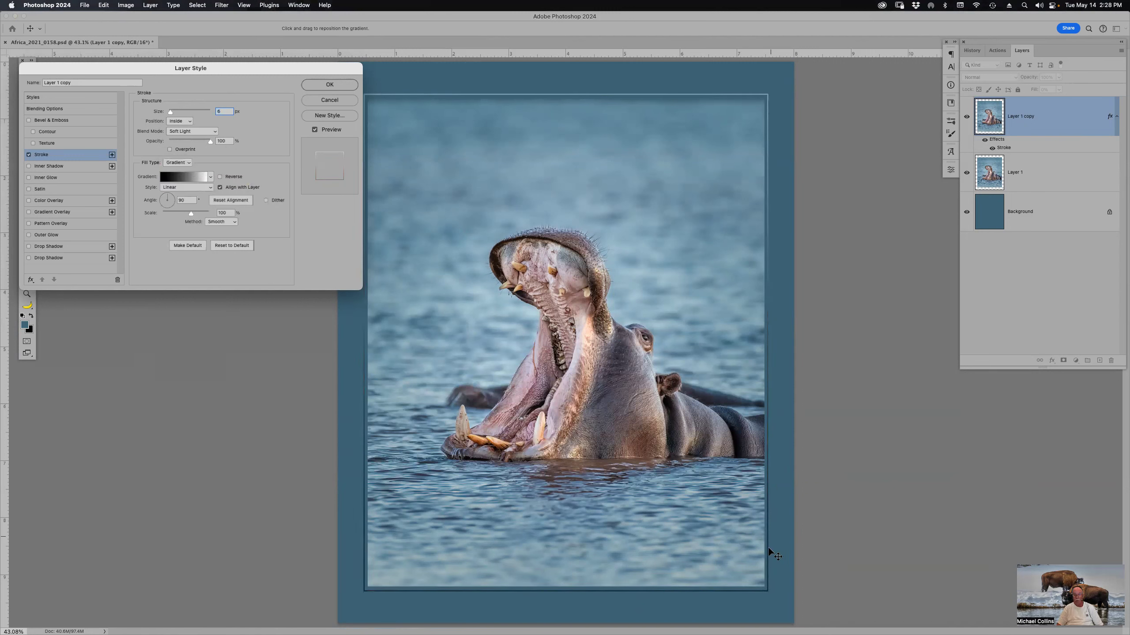
click(215, 132)
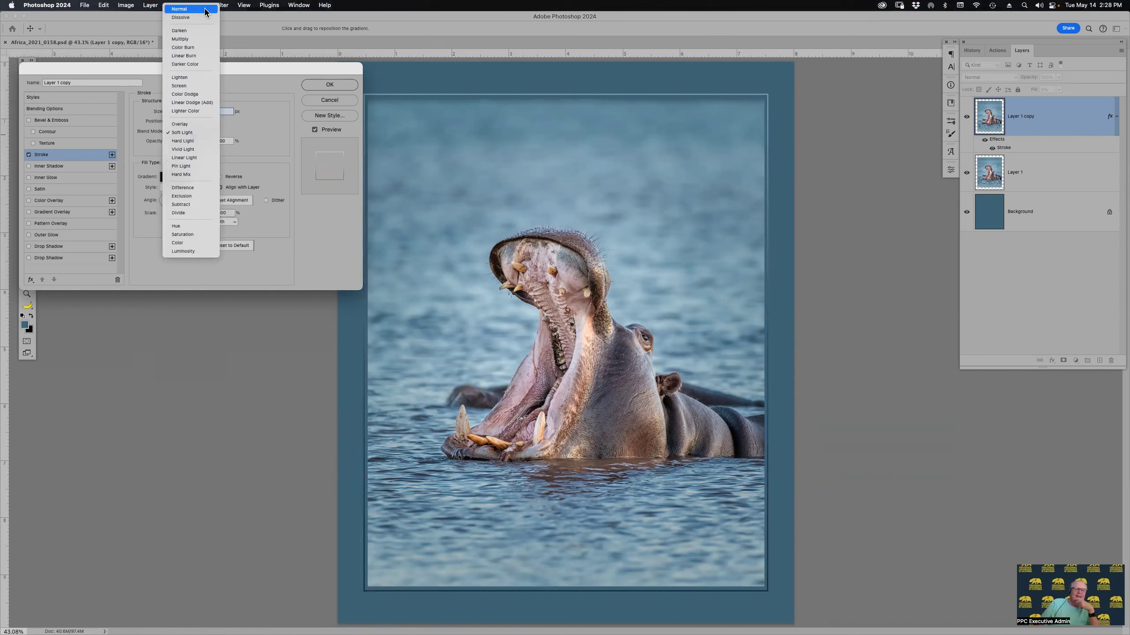
click(205, 9)
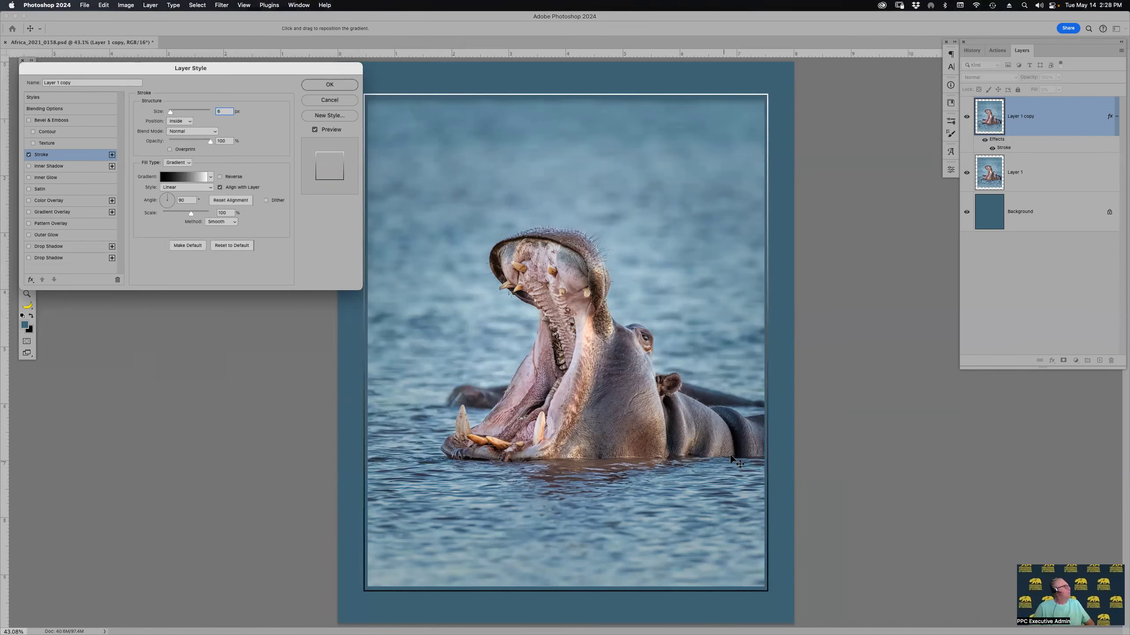
click(177, 178)
click(163, 268)
Make the gradient's left colour stop red.
double_click(163, 269)
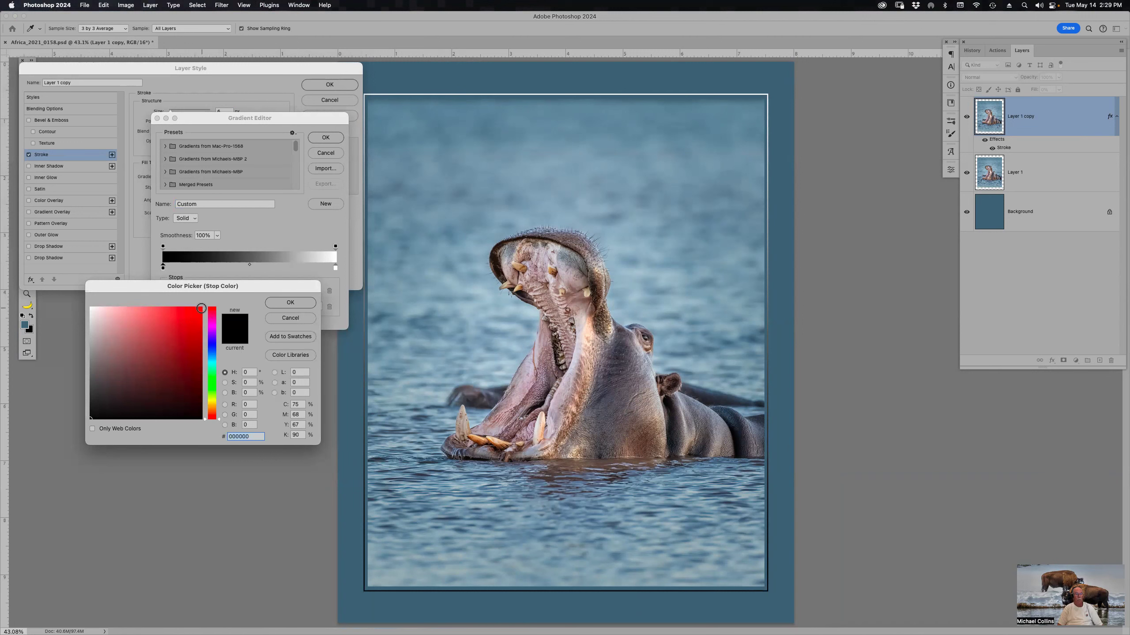
click(201, 309)
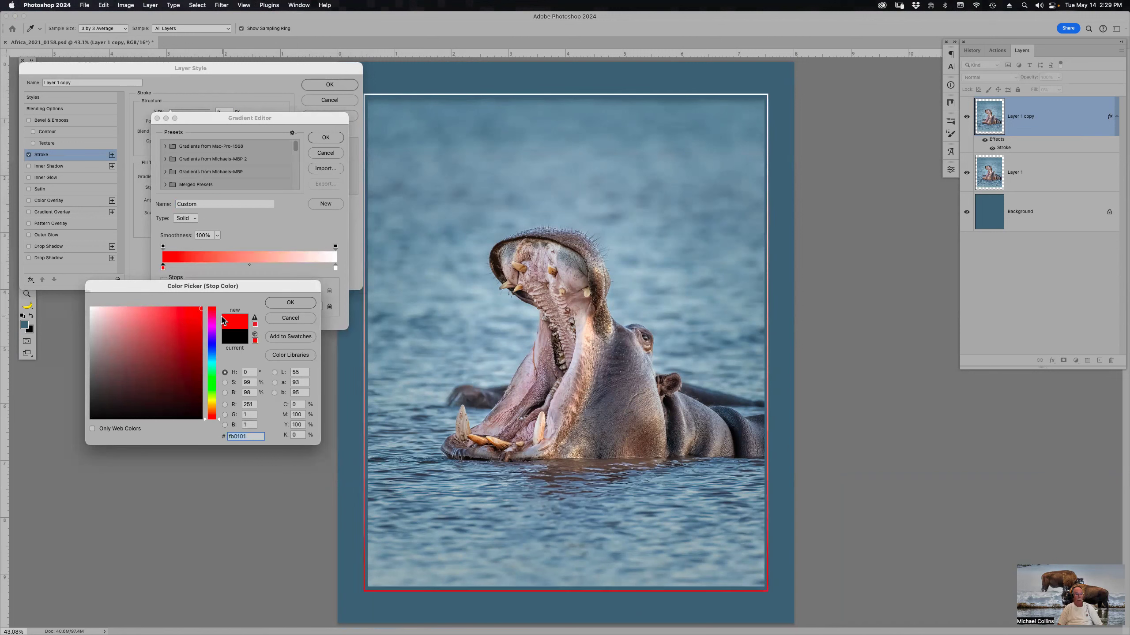
click(289, 303)
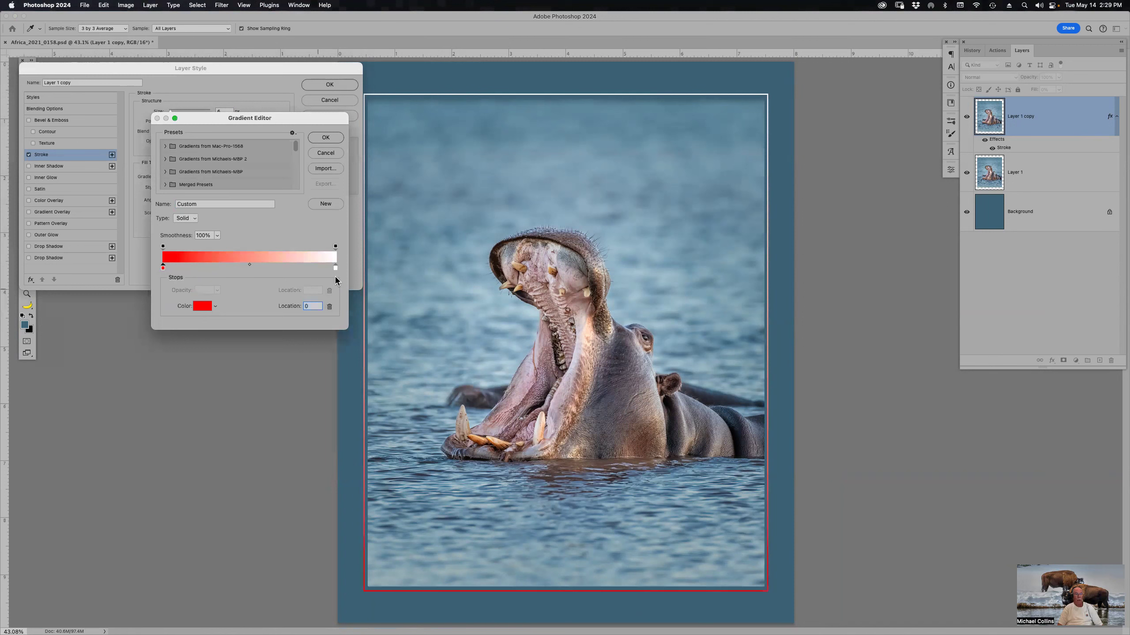
Set the right colour stop to blue 065dfc and apply the red-to-blue gradient stroke.
double_click(336, 268)
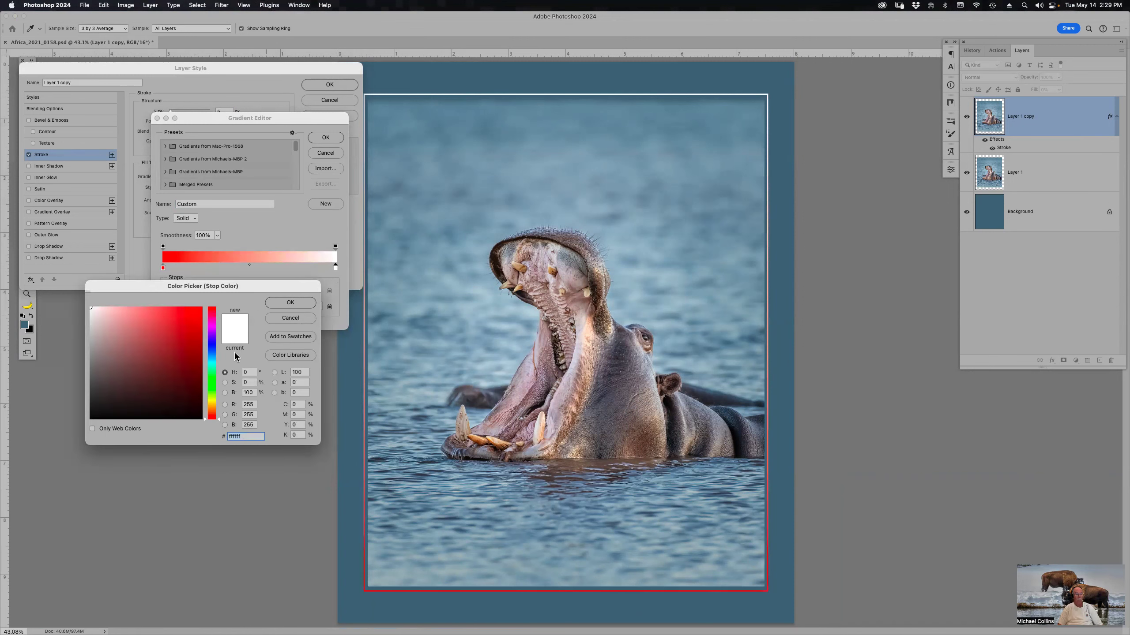
click(215, 356)
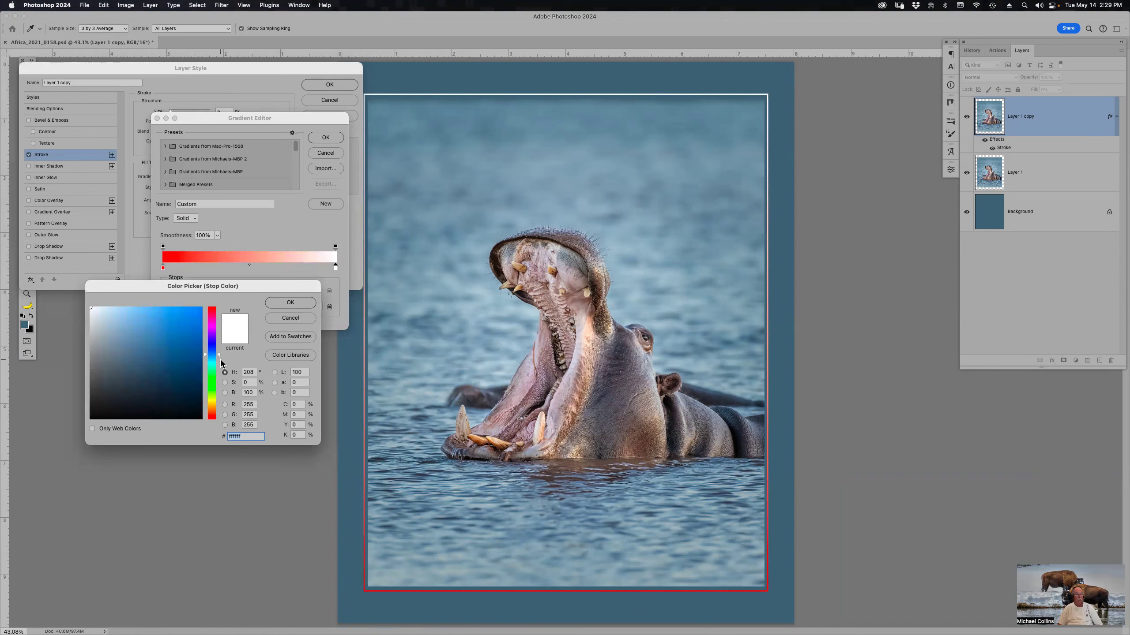
drag(219, 352, 219, 350)
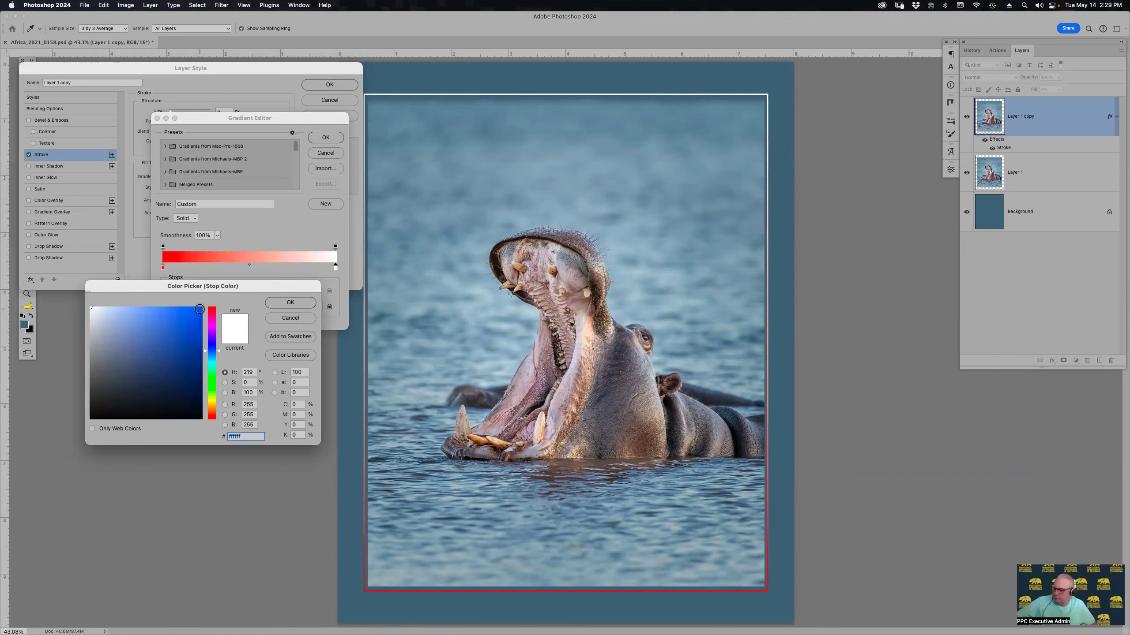
click(200, 309)
click(288, 303)
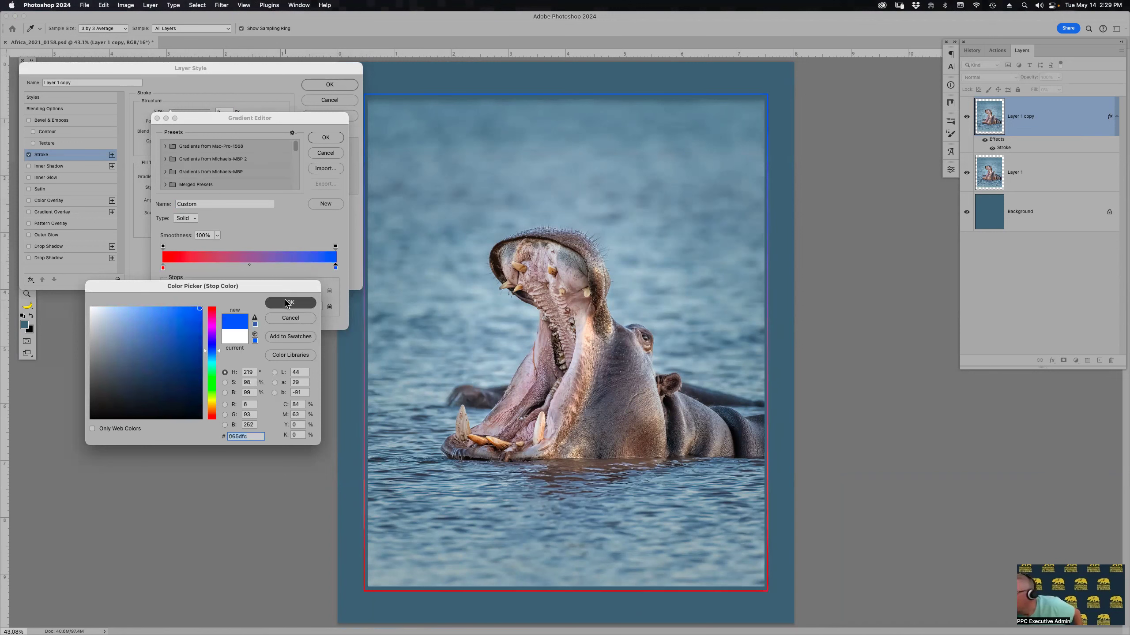
click(323, 138)
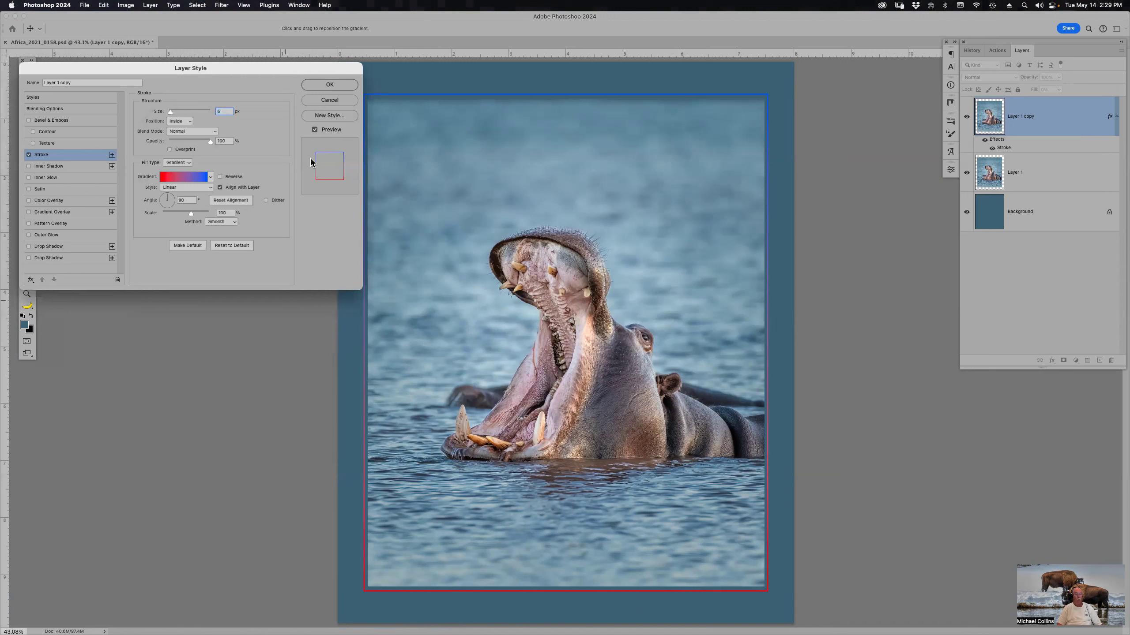
click(329, 85)
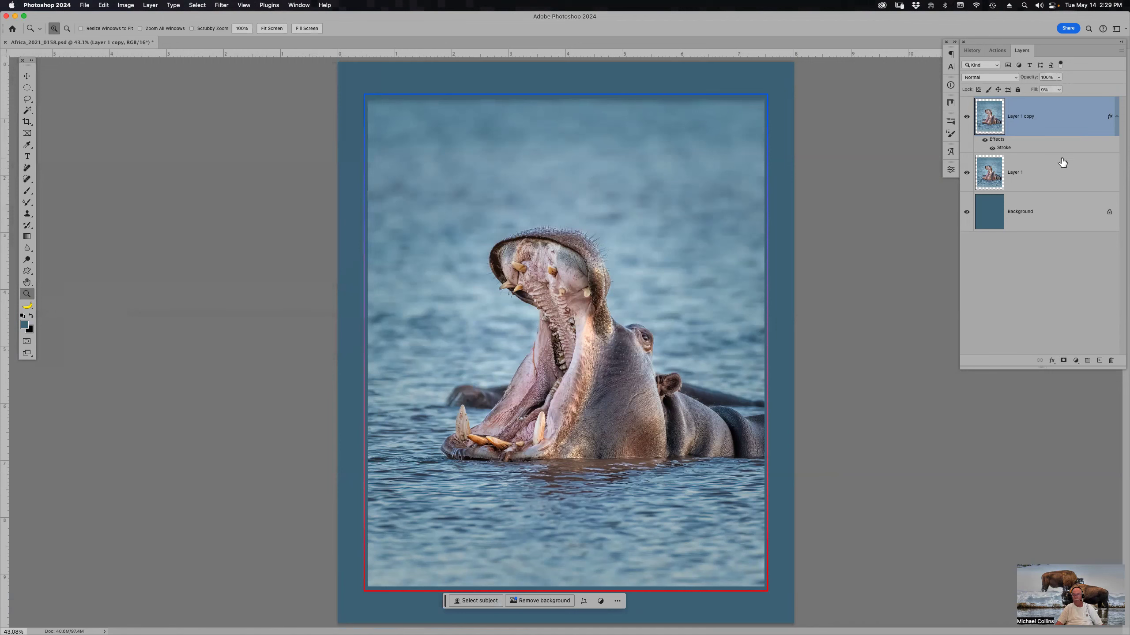
Toggle the Stroke effect's visibility repeatedly to compare, leaving it hidden.
click(993, 149)
click(994, 149)
click(994, 149)
click(993, 149)
click(993, 148)
click(993, 148)
click(992, 148)
Add a Screen-mode drop shadow at distance 20 to Layer 1 copy.
double_click(1009, 143)
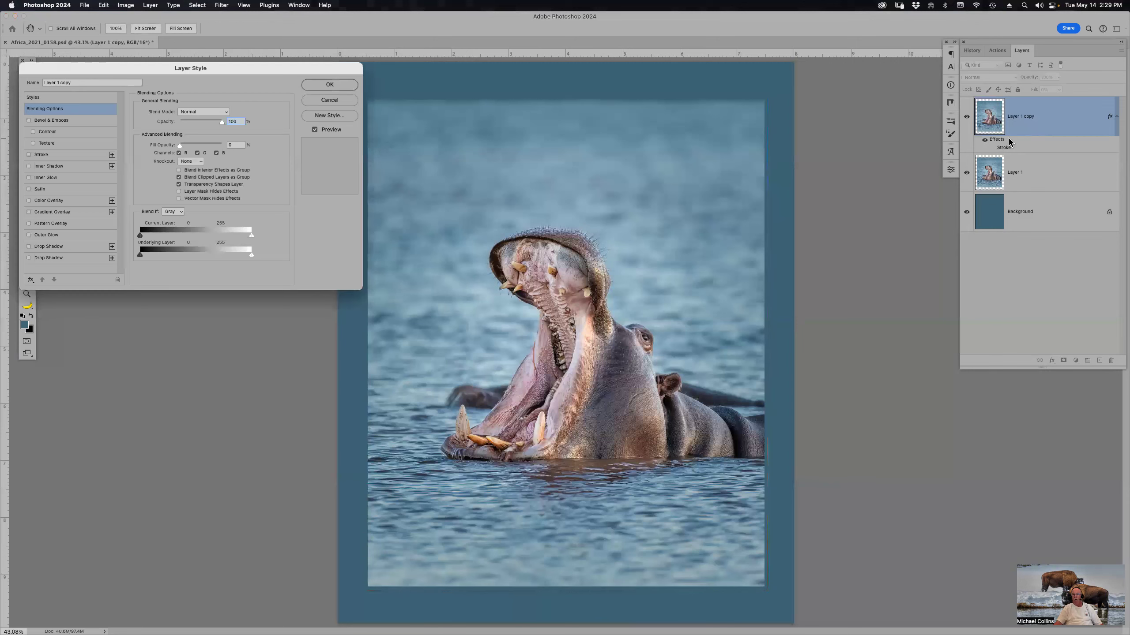
click(76, 247)
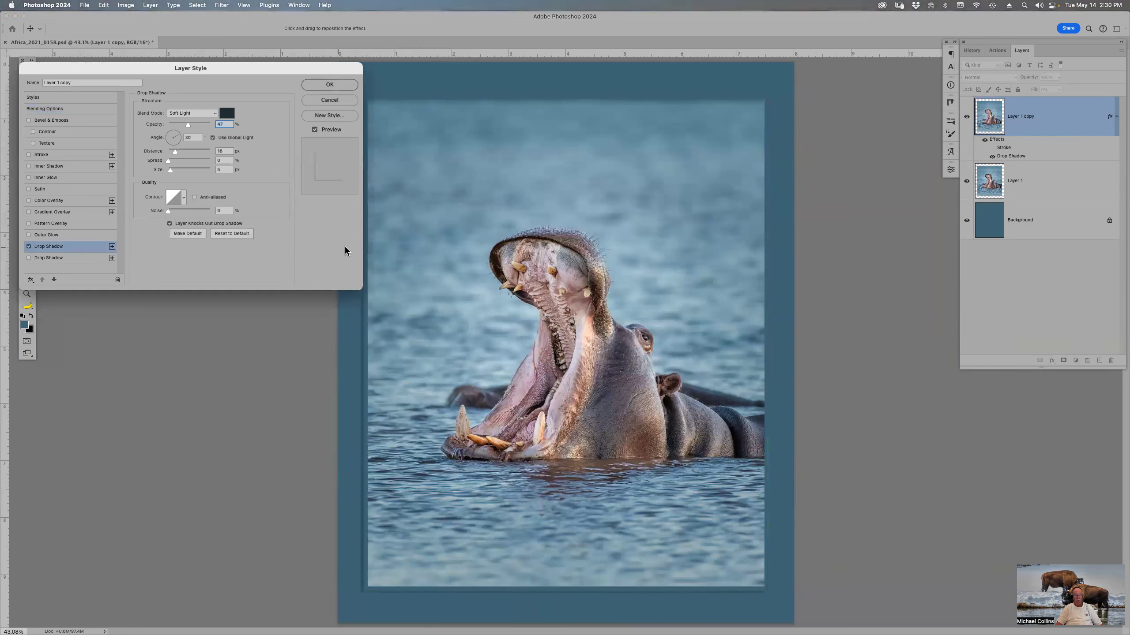
drag(503, 219, 512, 230)
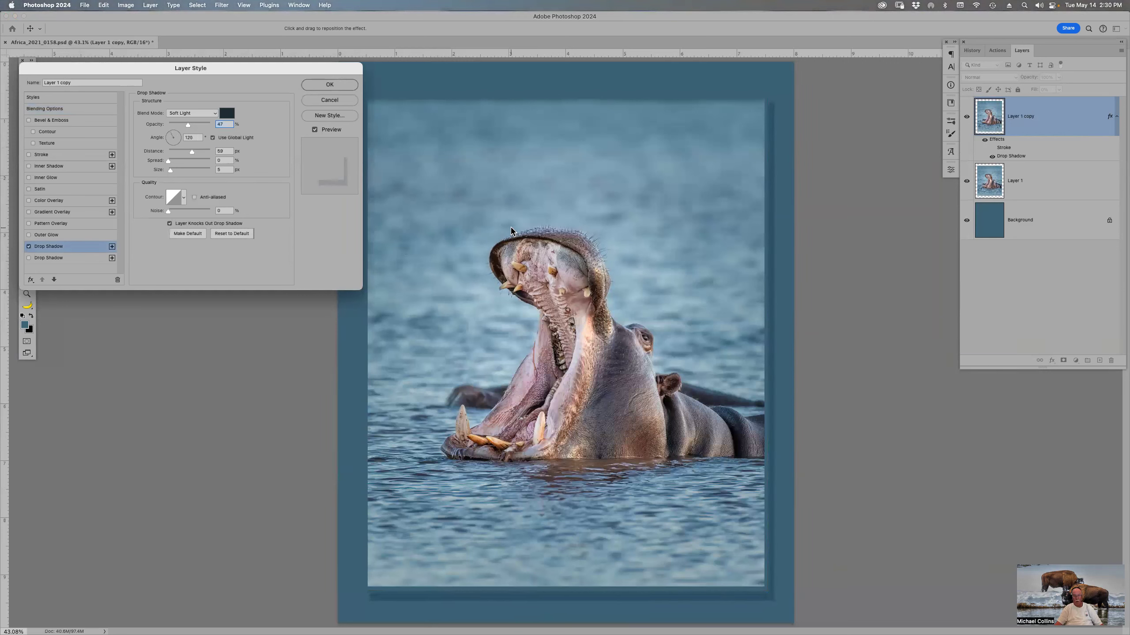
click(213, 114)
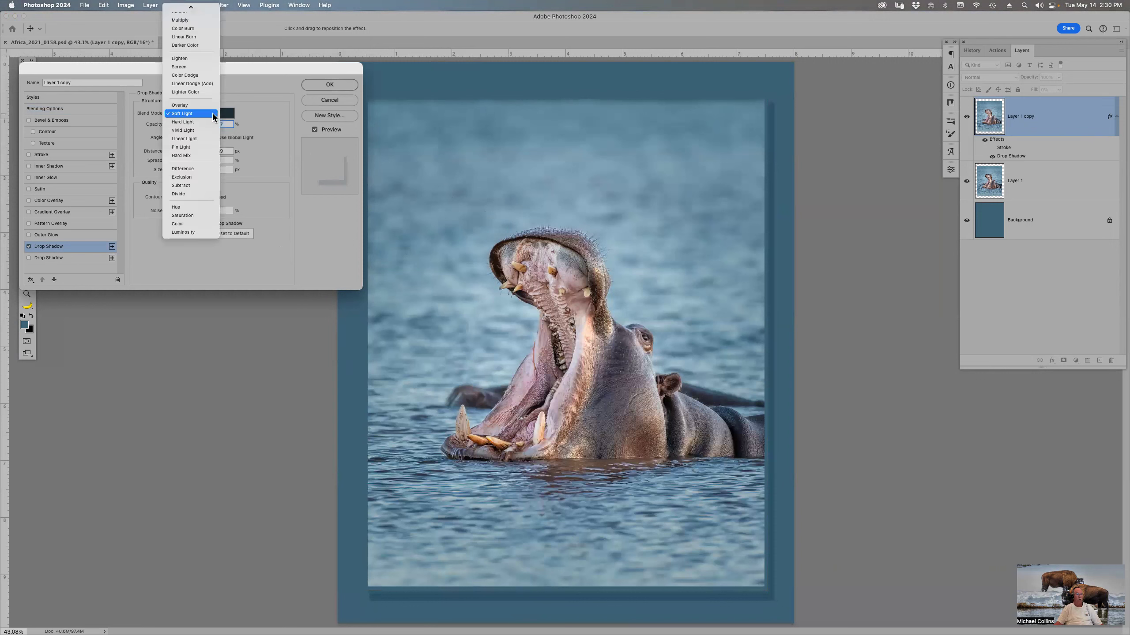
click(198, 67)
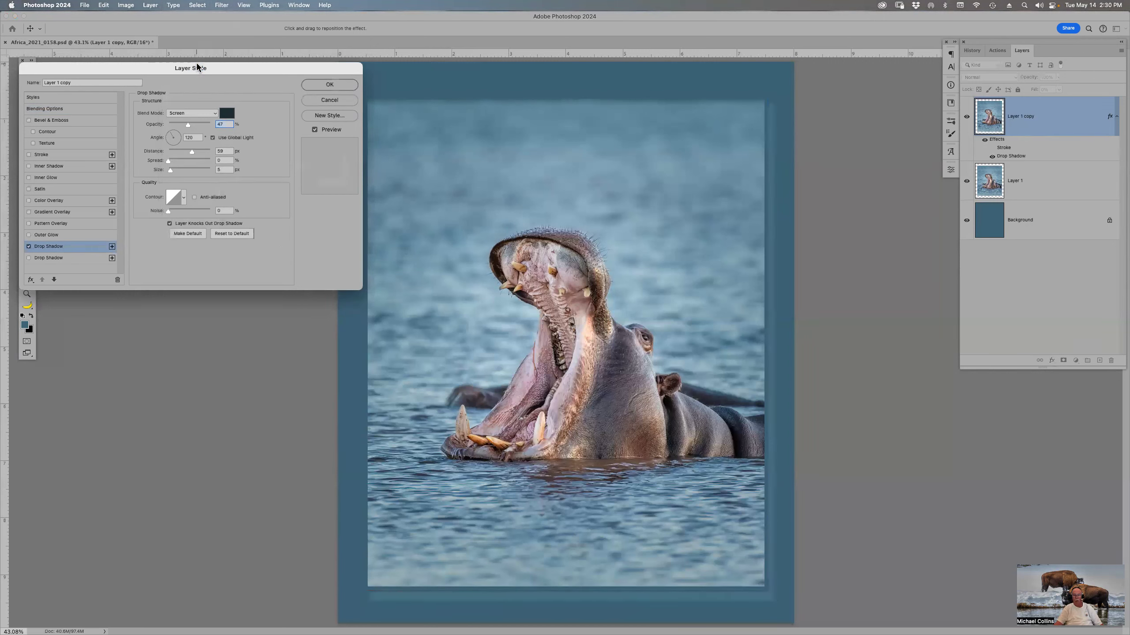
drag(511, 218, 515, 216)
click(177, 152)
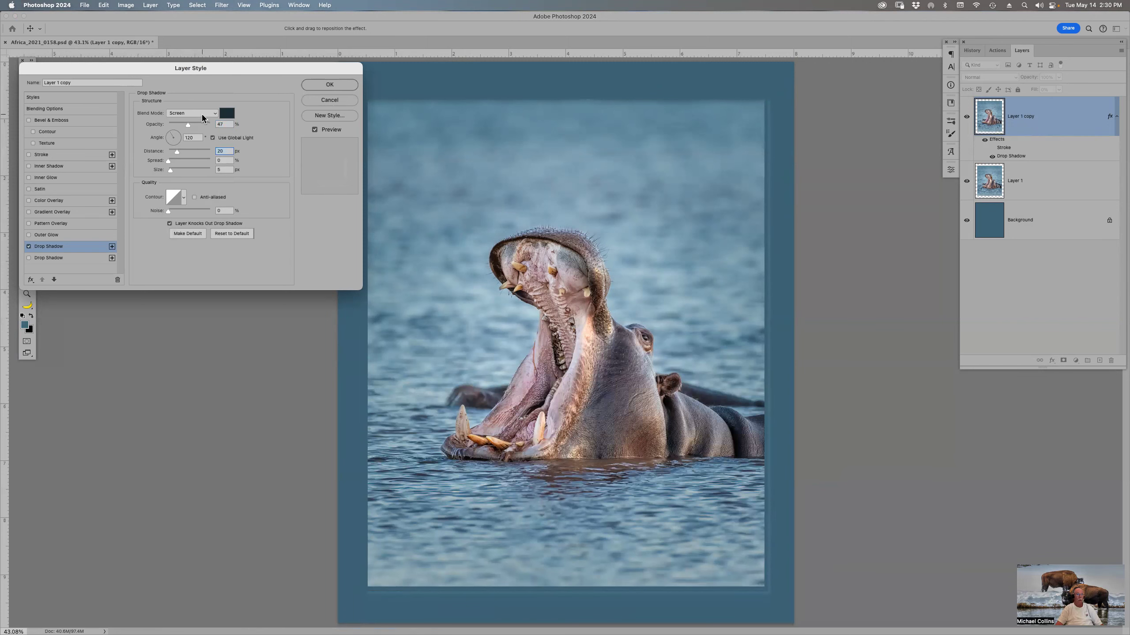
Colour the drop shadow light blue and add a second drop shadow.
click(227, 114)
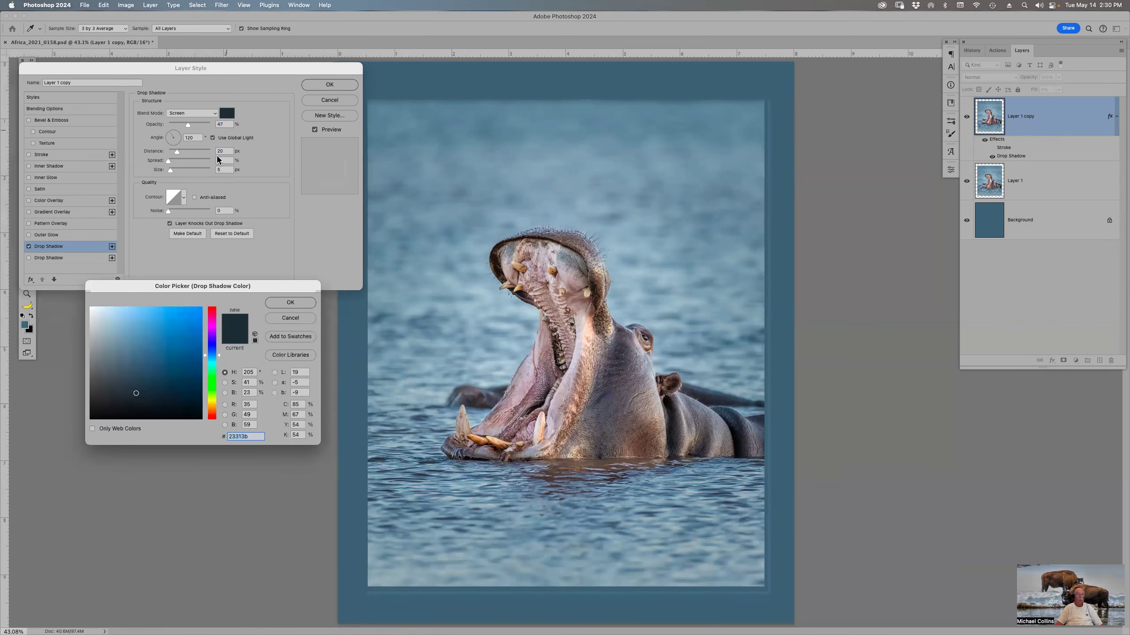
click(125, 321)
click(292, 303)
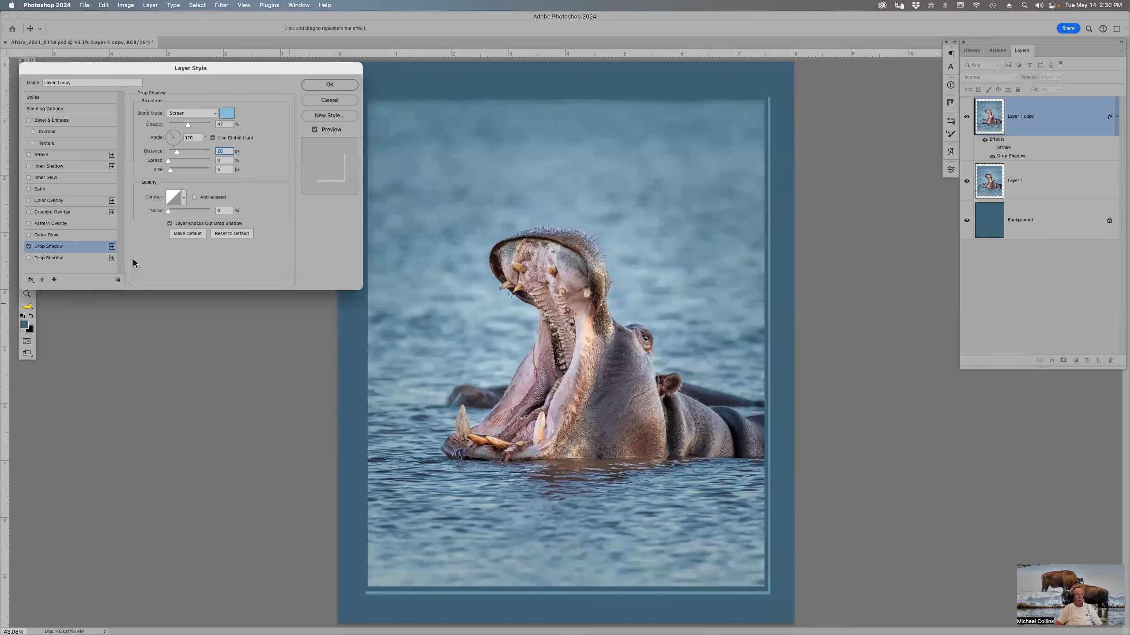
click(84, 260)
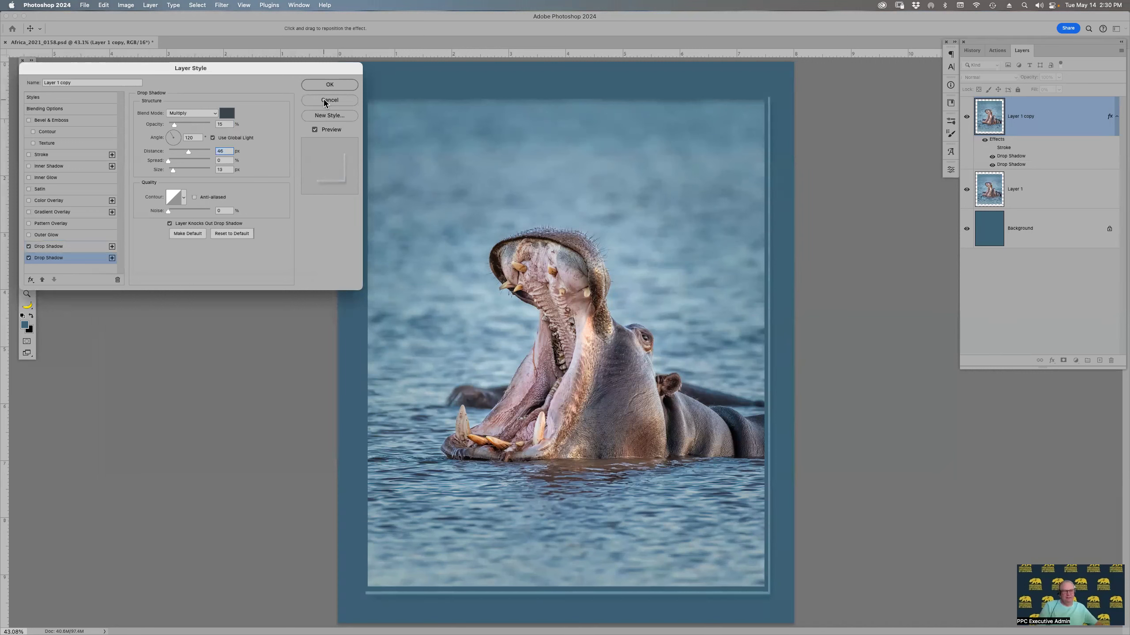
Cancel the drop shadow changes and zoom in on the frame's top-left corner.
click(324, 101)
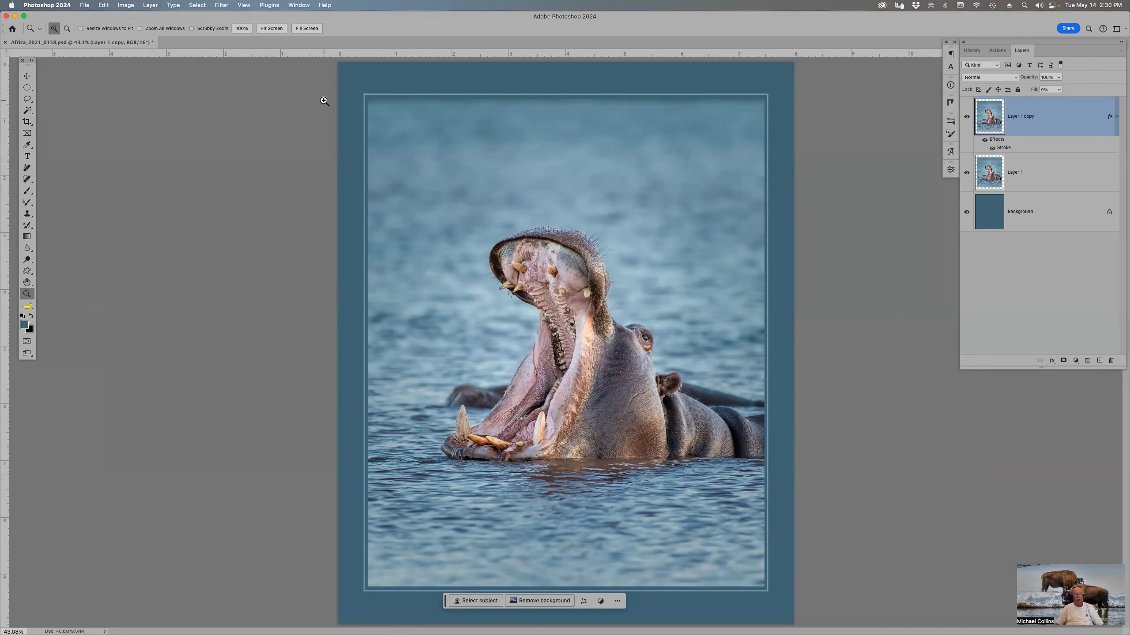
drag(343, 75, 412, 143)
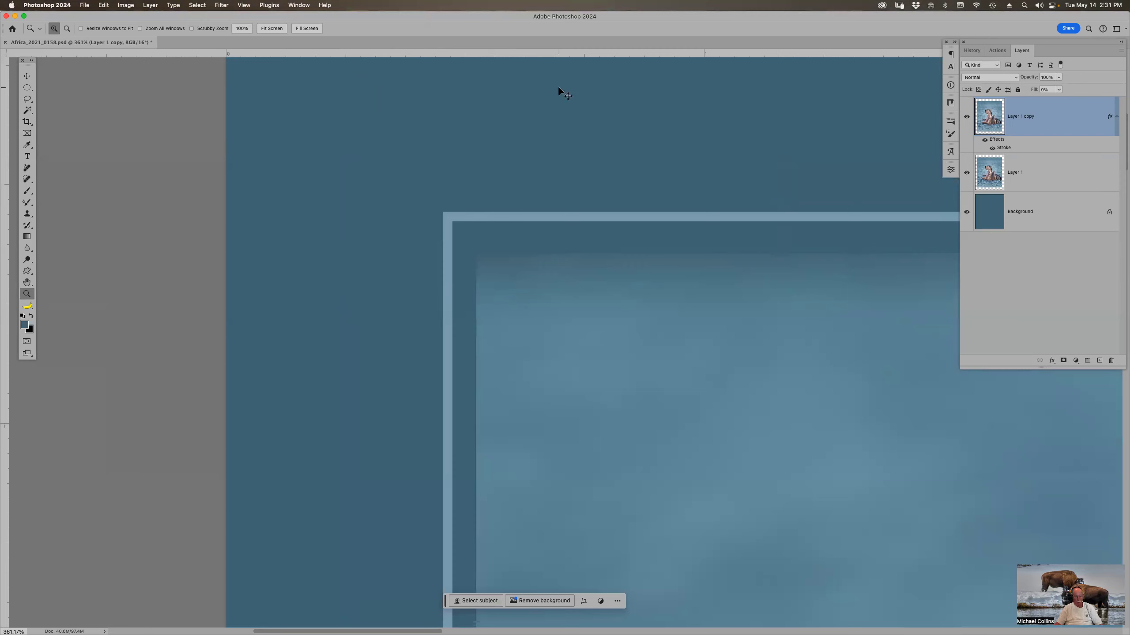
Free-transform Layer 1 copy to 100.5% width with proportions unlinked, and commit it.
key(super+t)
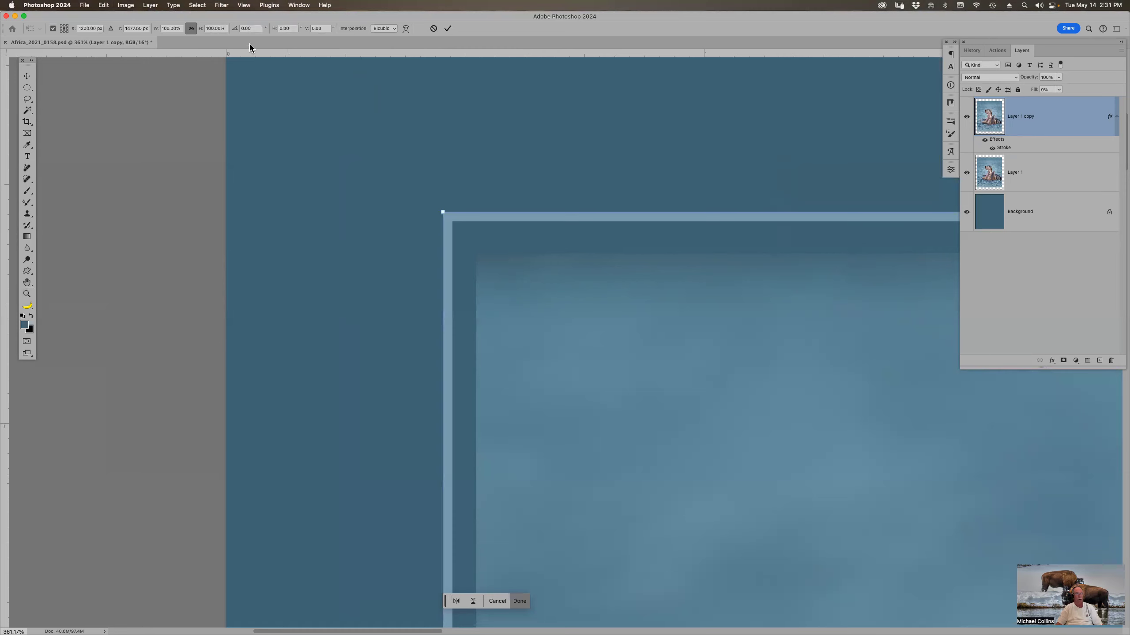
click(191, 28)
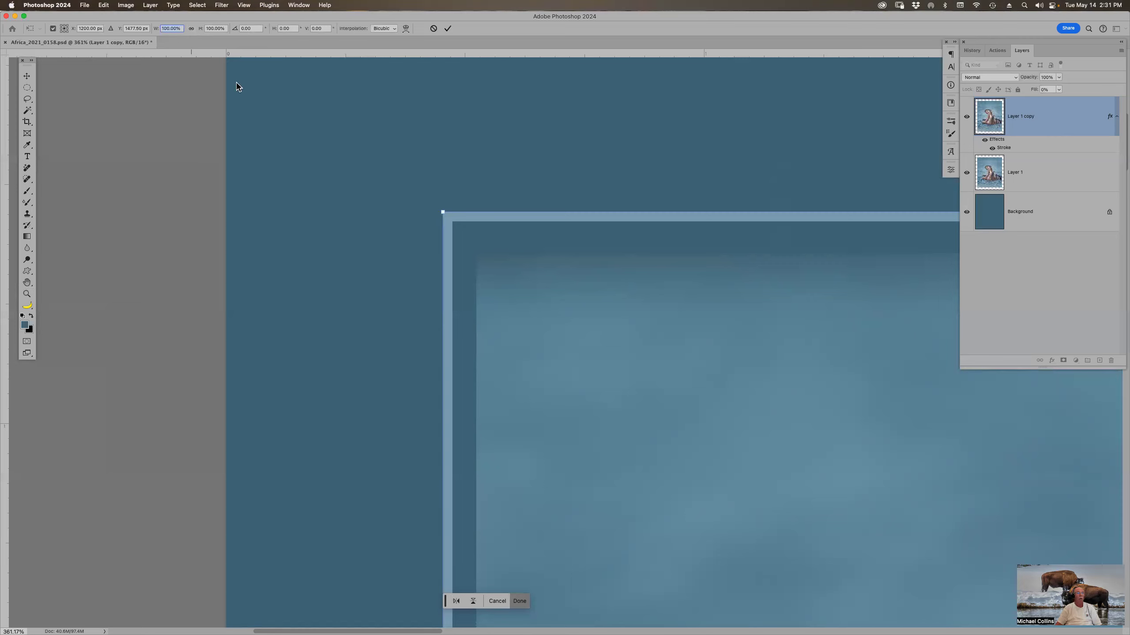
text(101)
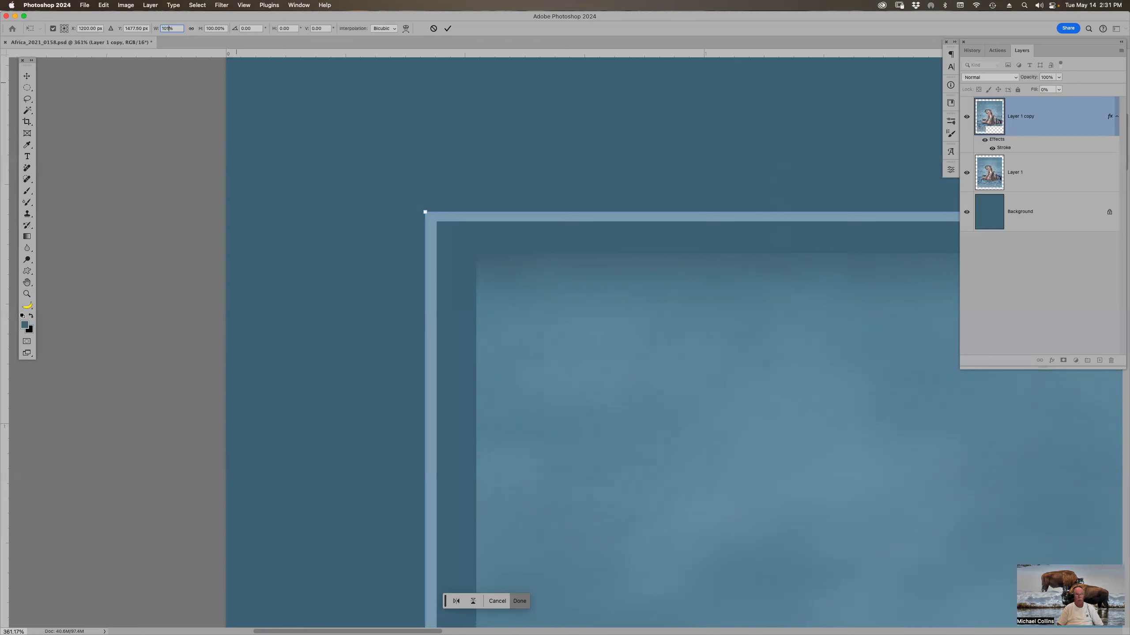
key(BackSpace)
text(0.5)
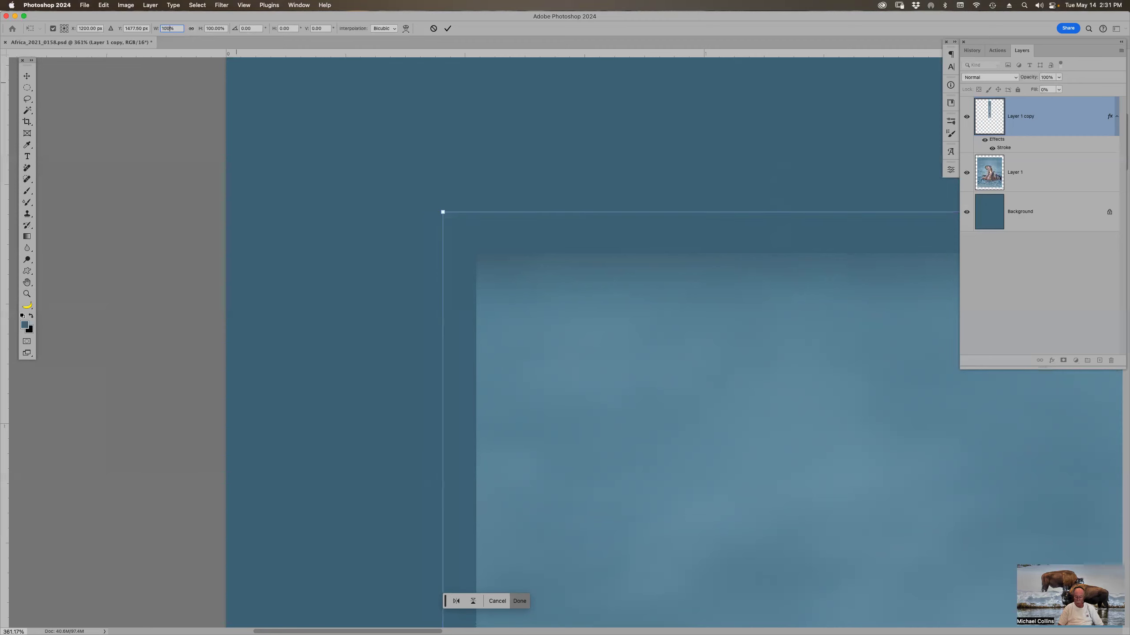
key(Return)
key(z)
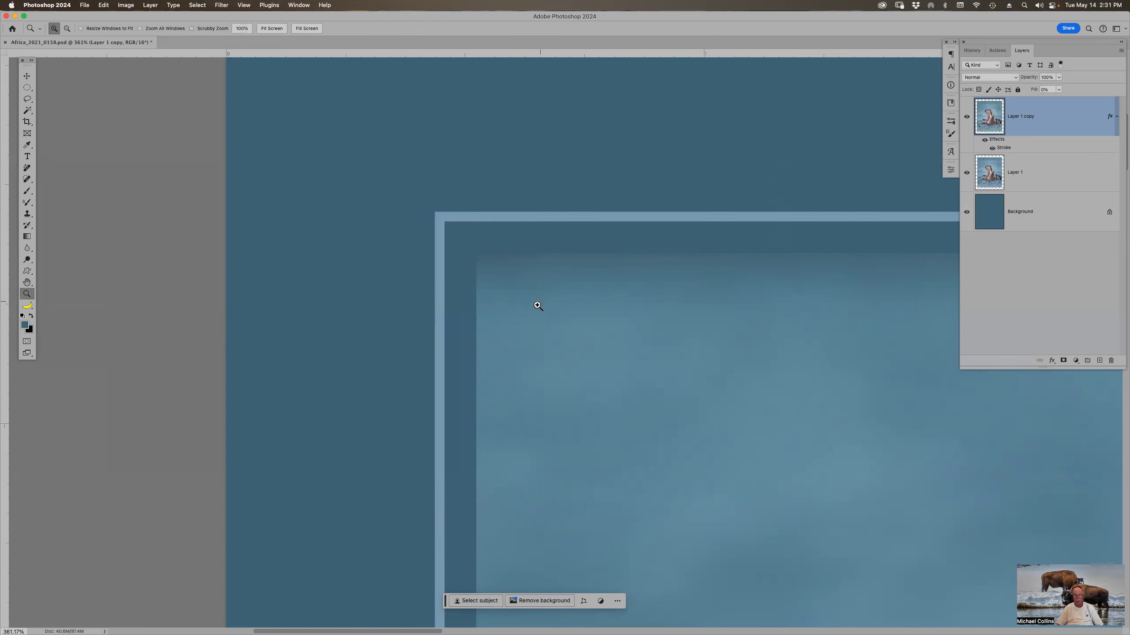
Scroll to the image's bottom edge and undo the 100.5% width stretch.
scroll(534, 305, down, 10)
scroll(518, 287, down, 10)
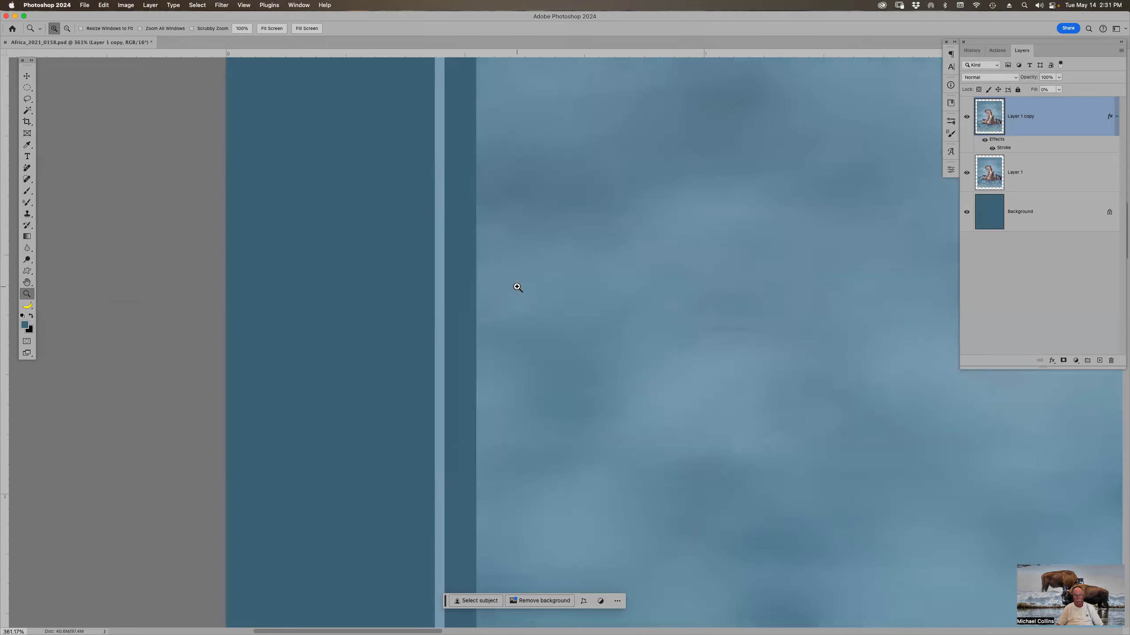
scroll(518, 288, down, 10)
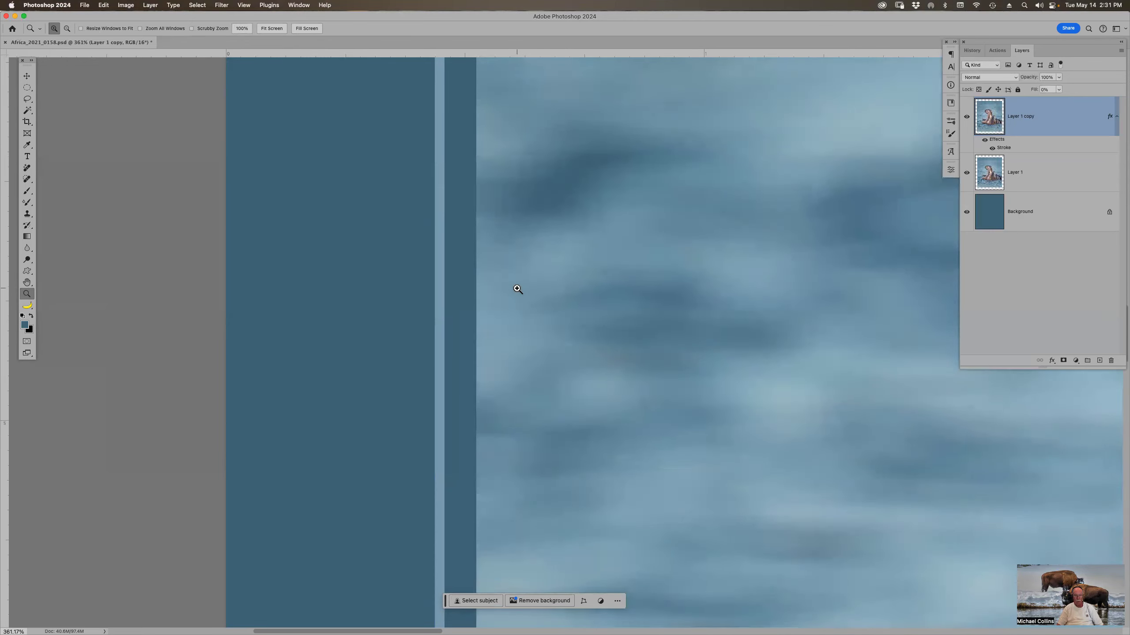
scroll(518, 289, down, 10)
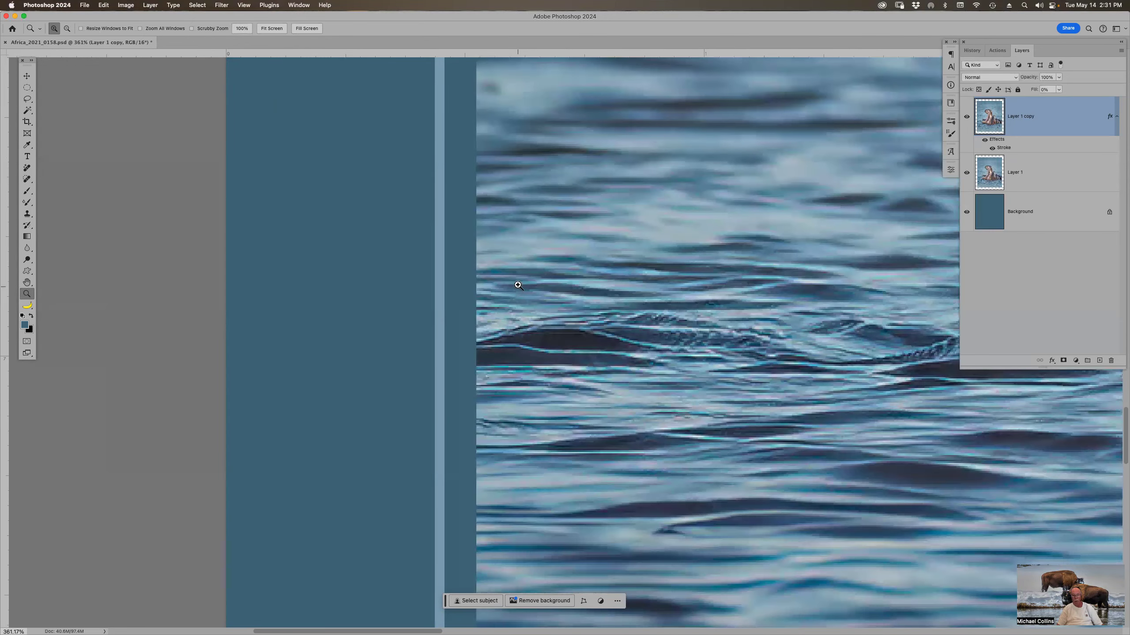
scroll(521, 284, down, 10)
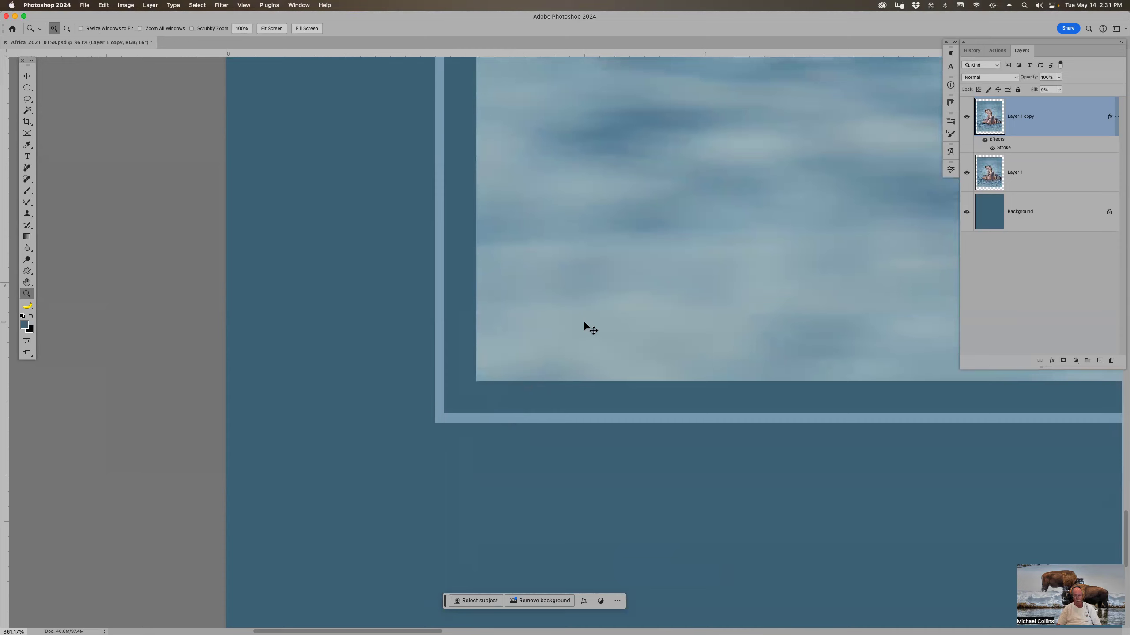
key(super+Right)
key(super+Right)
key(super+Right)
key(super+Right)
key(super+Right)
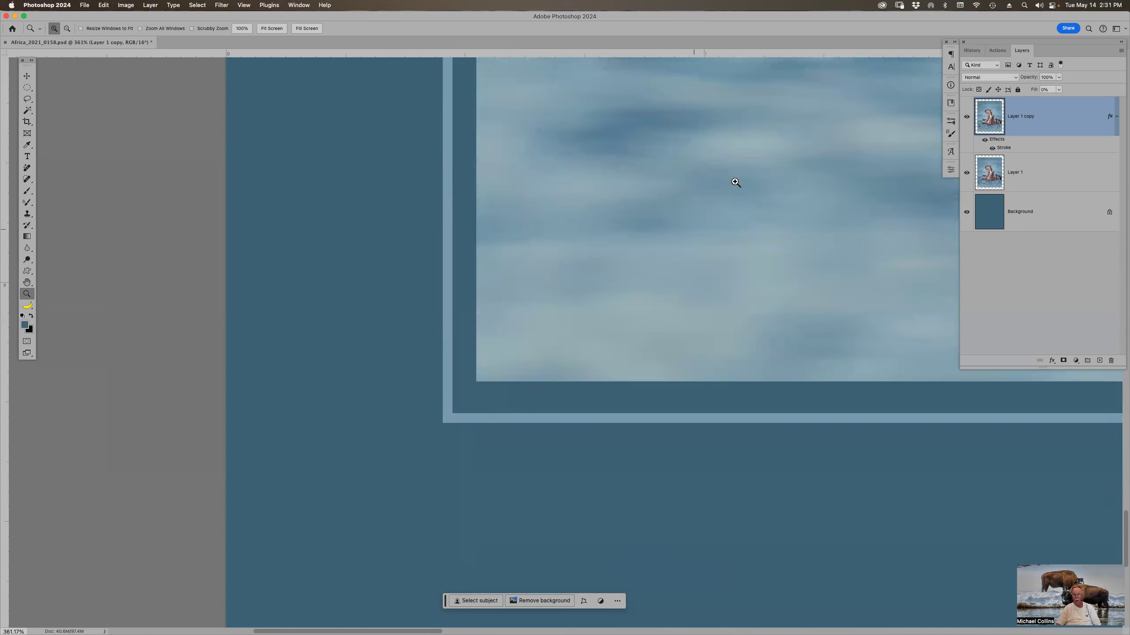
Use the History panel to redo the width stretch, fit the image in view, and reapply the stretch.
click(974, 51)
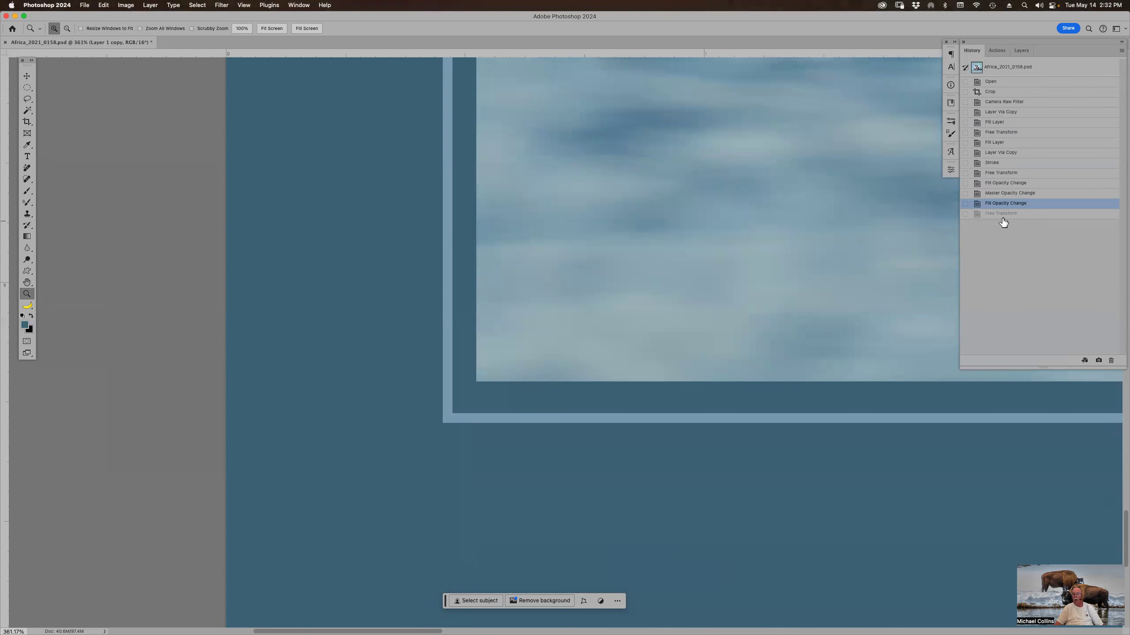
click(1005, 215)
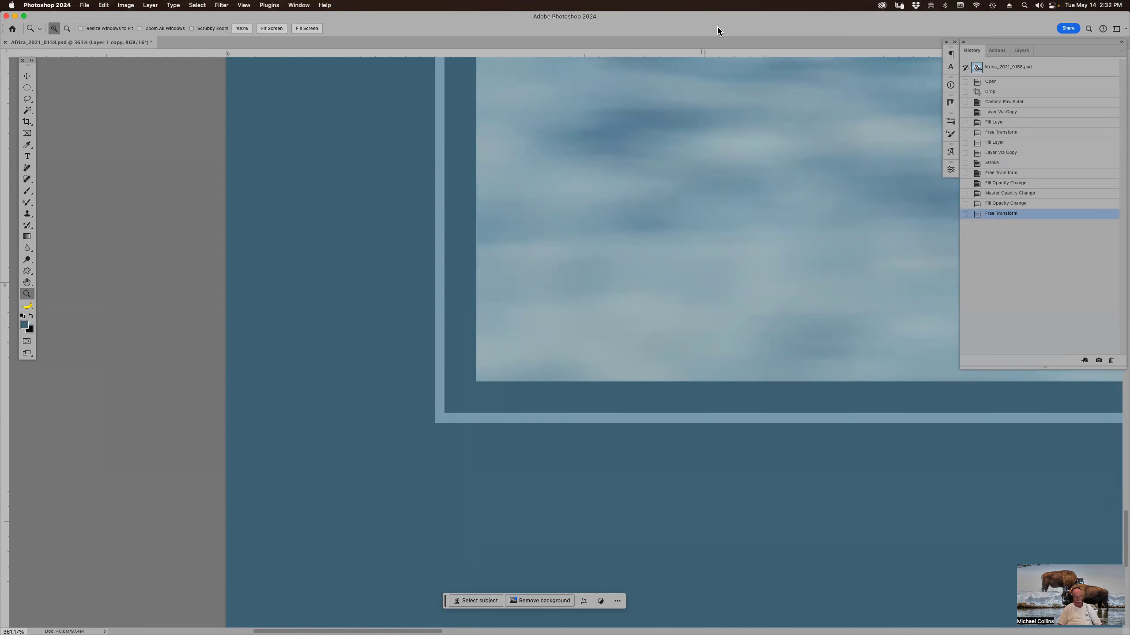
key(super+z)
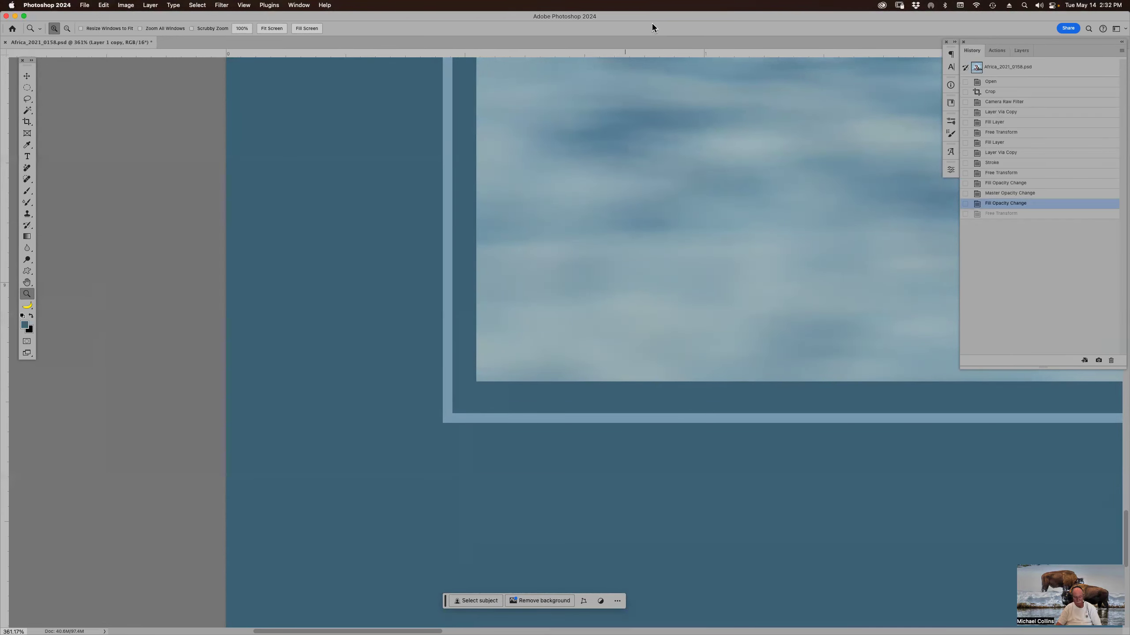
key(super+0)
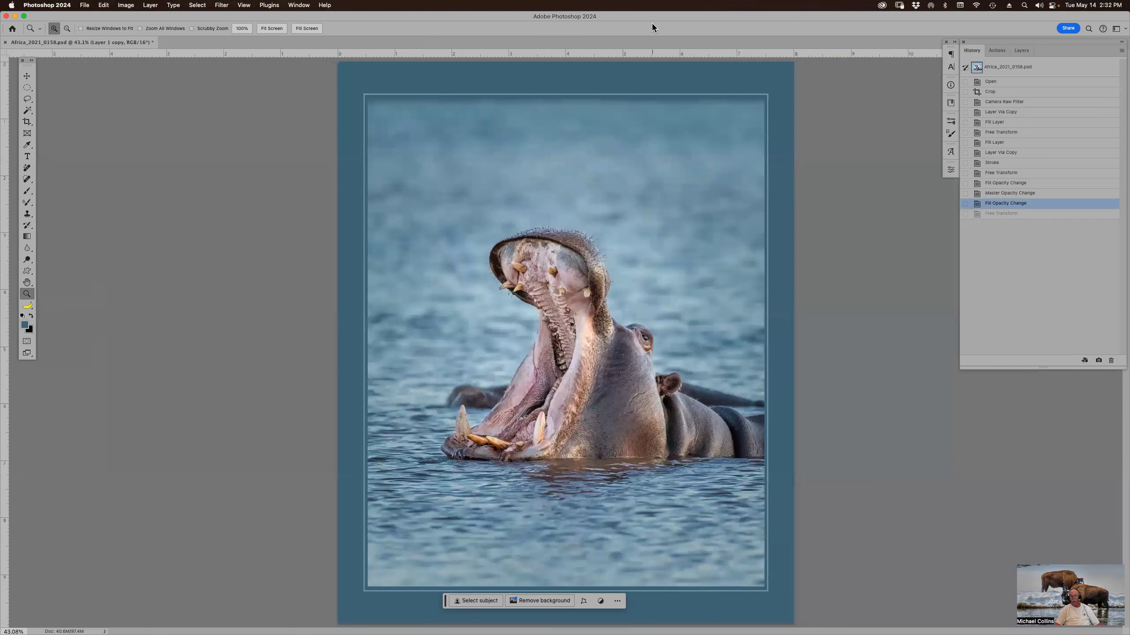
click(1001, 214)
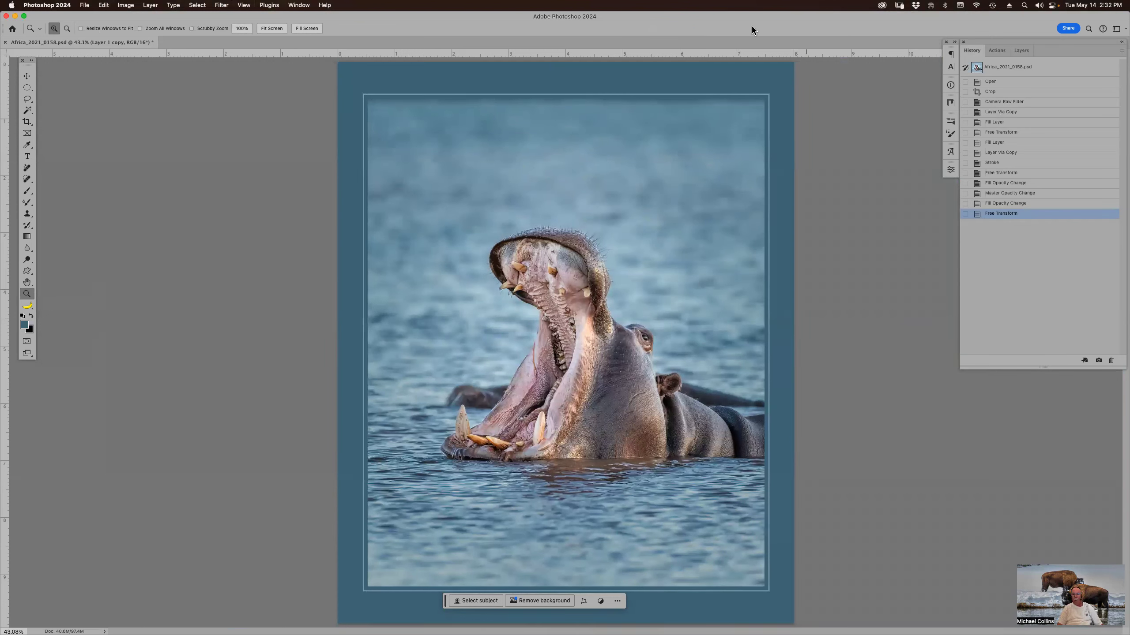
Return to the Layers panel showing Layer 1 copy's Stroke effect.
click(1023, 50)
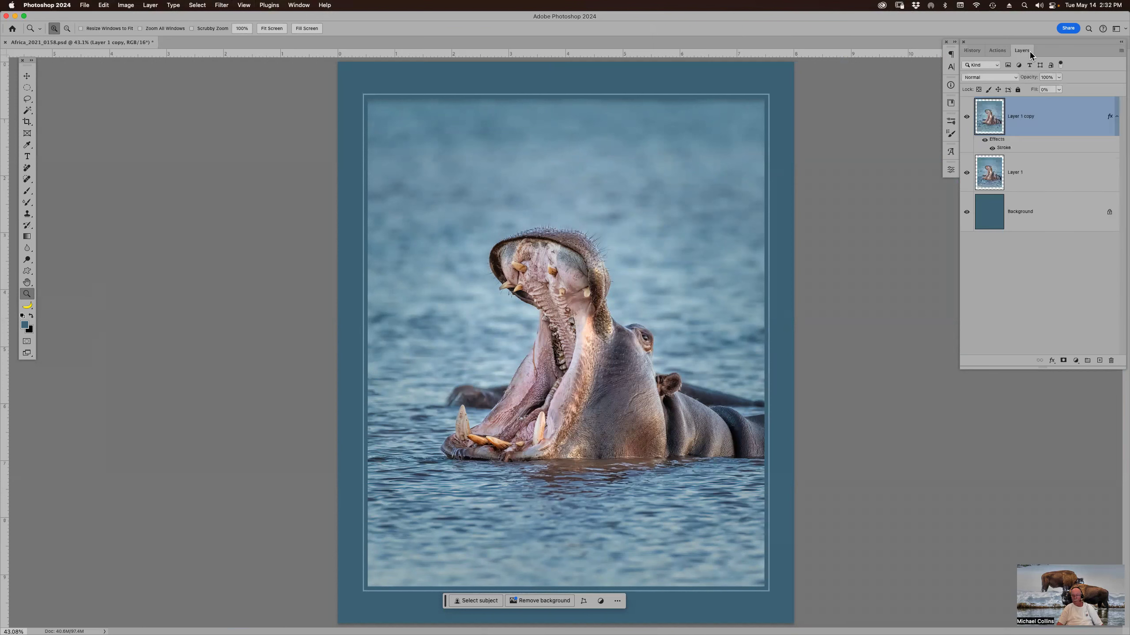